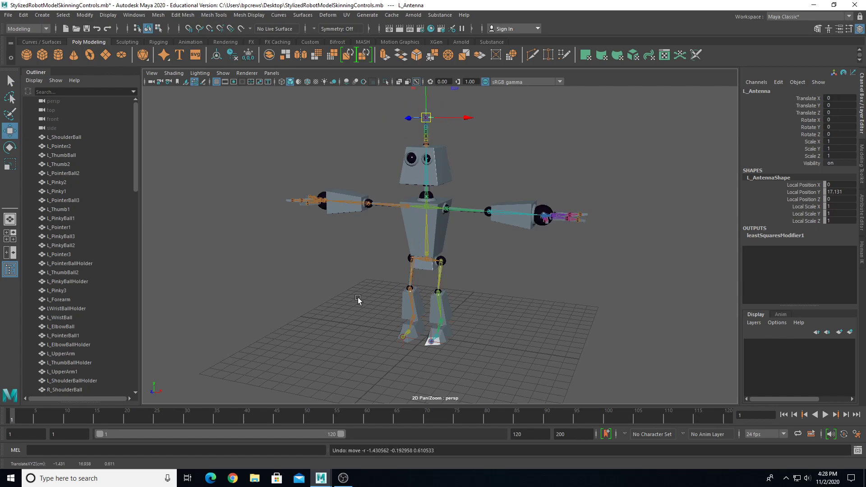
Step: Test-move the IK_L_Leg, IK_L_Ball and IK_L_Toe handles together, undo the move and clear the selection
click(61, 309)
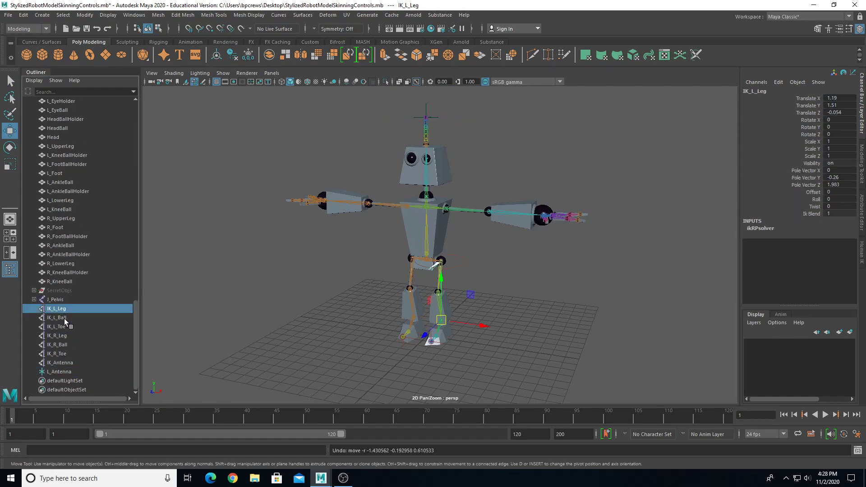
shift+click(63, 327)
alt+drag(343, 353, 273, 346)
mouse_move(373, 304)
middle_down()
mouse_move(377, 290)
mouse_move(353, 293)
mouse_move(370, 294)
middle_up()
key(ctrl+z)
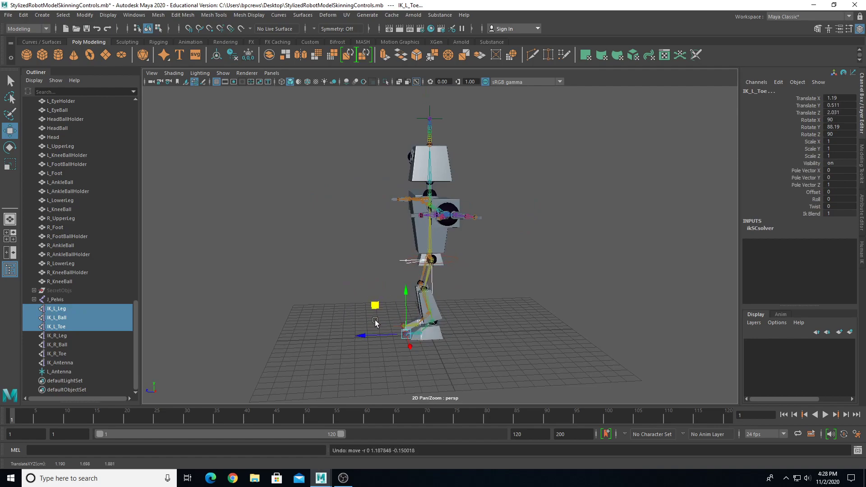
alt+drag(318, 253, 390, 260)
click(479, 255)
alt+drag(474, 257, 498, 270)
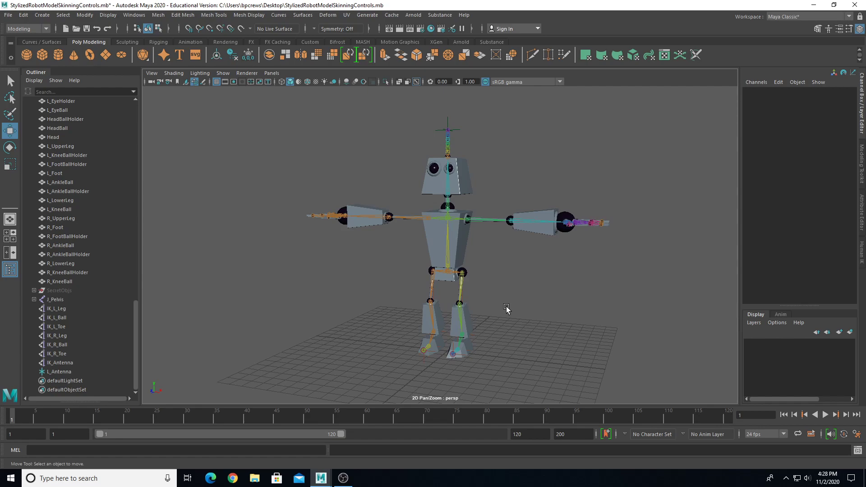
Step: Group all robot mesh objects from L_ShoulderBall through R_KneeBall and name the group Geometry
drag(136, 317, 147, 102)
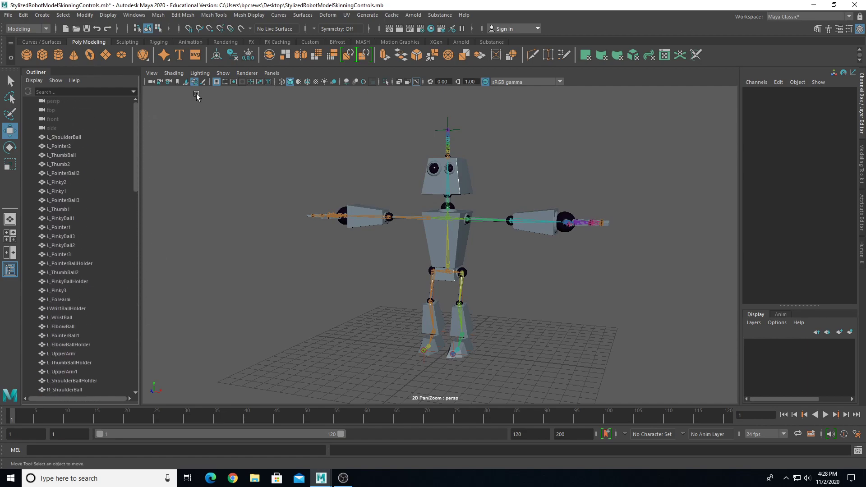
click(66, 137)
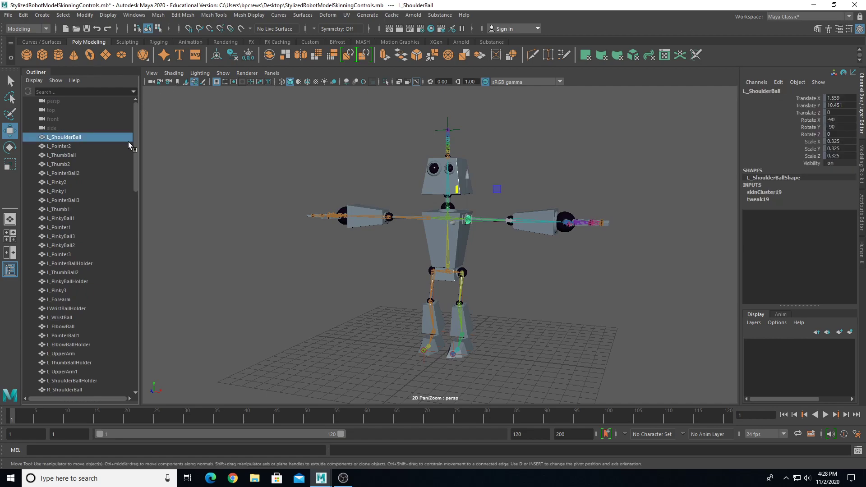
drag(138, 142, 83, 306)
shift+click(69, 282)
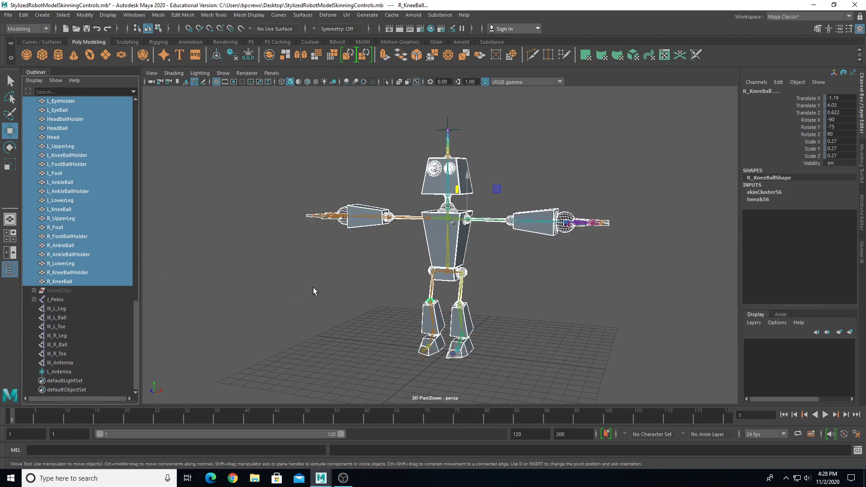
key(ctrl+g)
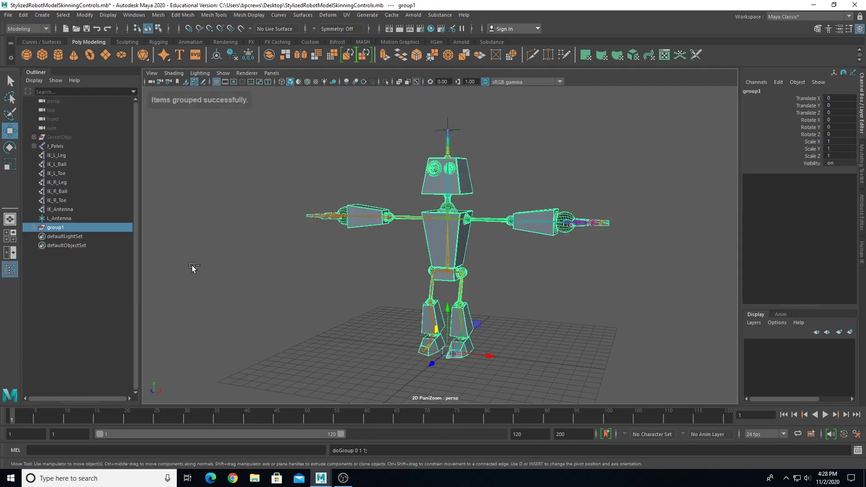
double_click(54, 228)
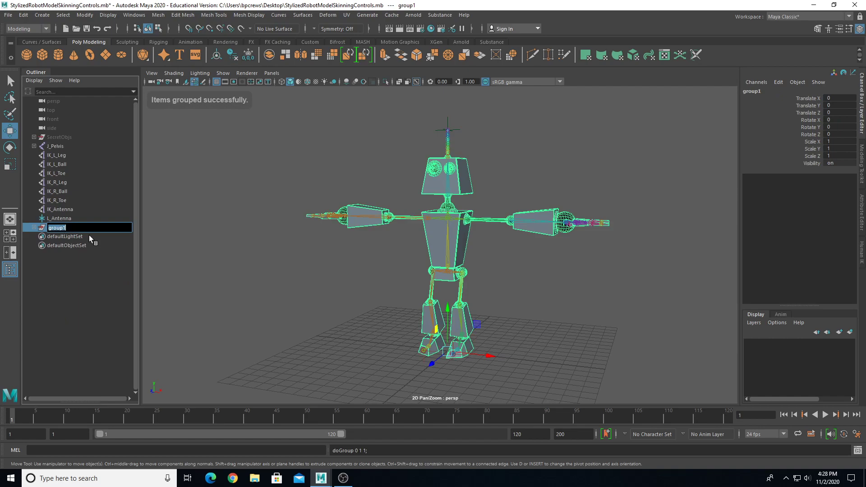
text(Geometry)
key(Return)
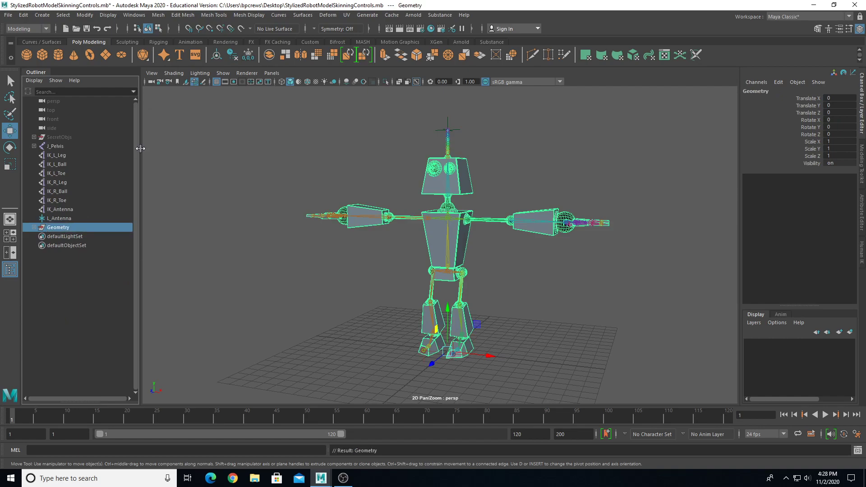
Step: Move the Geometry group above SecretObjs in the scene hierarchy
drag(65, 227, 72, 133)
click(61, 145)
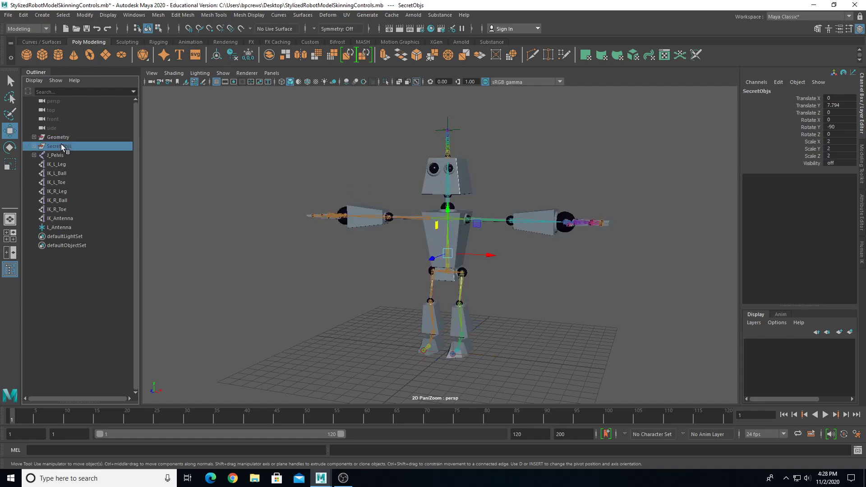
drag(43, 155, 37, 146)
Step: Expand the Geometry group to check the meshes inside, collapse it again and clear the selection
click(65, 137)
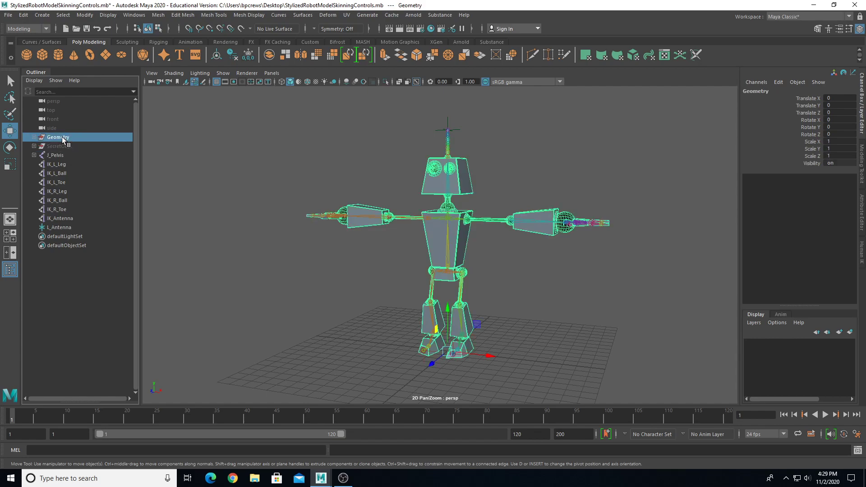
drag(67, 155, 165, 200)
drag(165, 199, 42, 137)
click(32, 137)
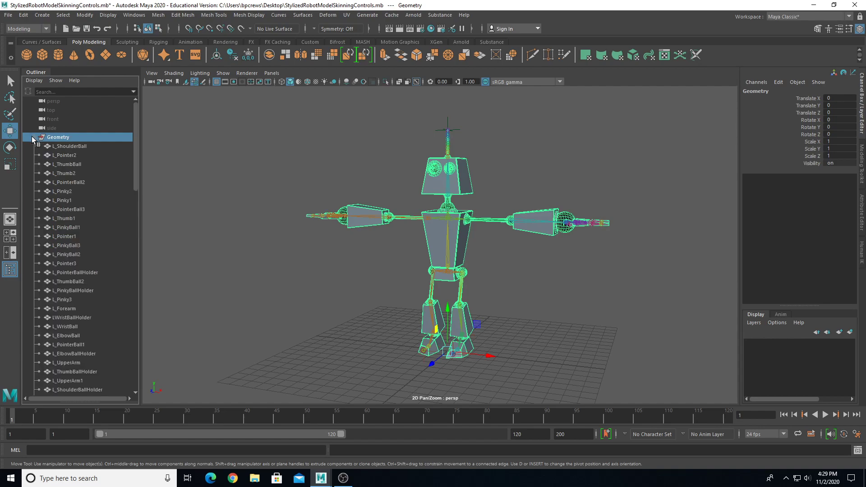
click(33, 137)
click(272, 313)
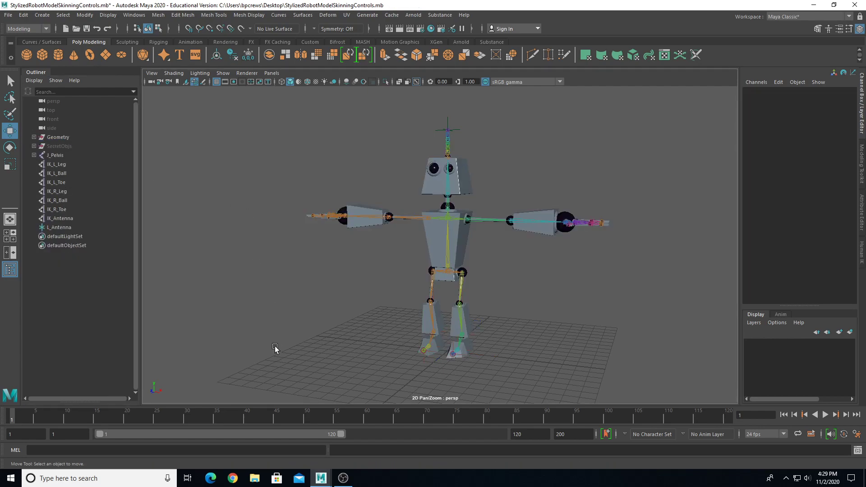
Step: Test-move the J_Pelvis joint to check how the robot follows the skeleton, and undo the move
click(448, 272)
middle_drag(473, 246, 448, 248)
key(ctrl+z)
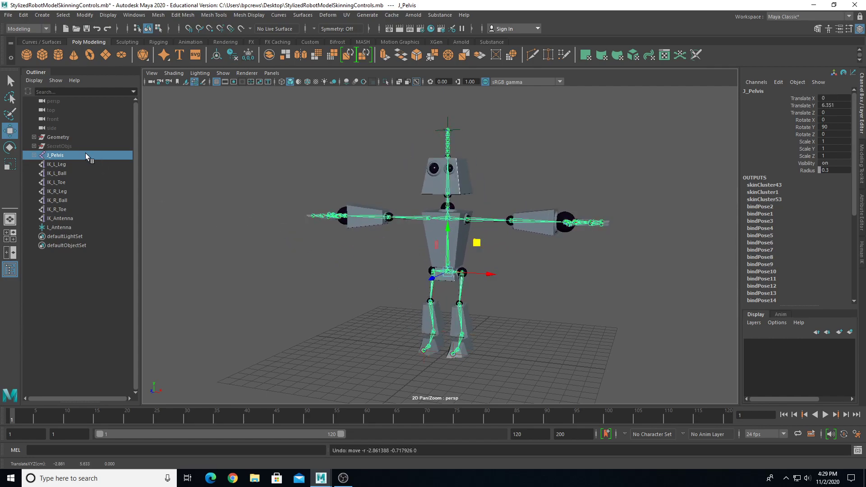
middle_drag(90, 155, 74, 136)
click(74, 137)
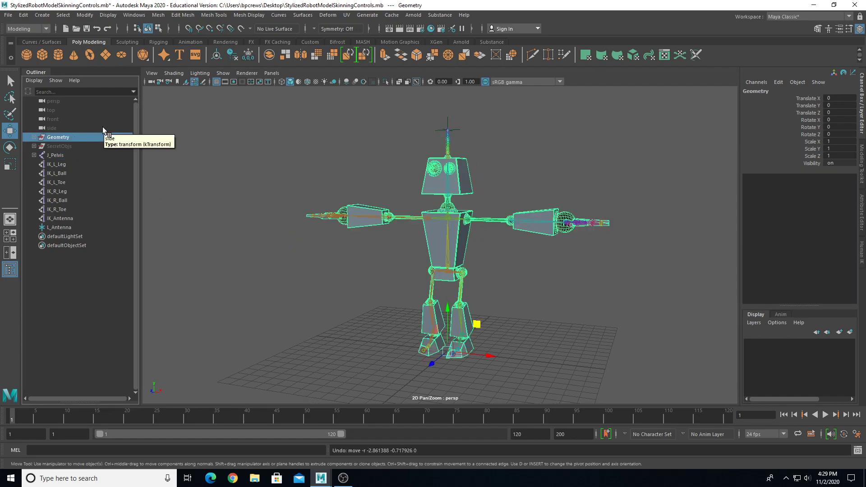
click(66, 155)
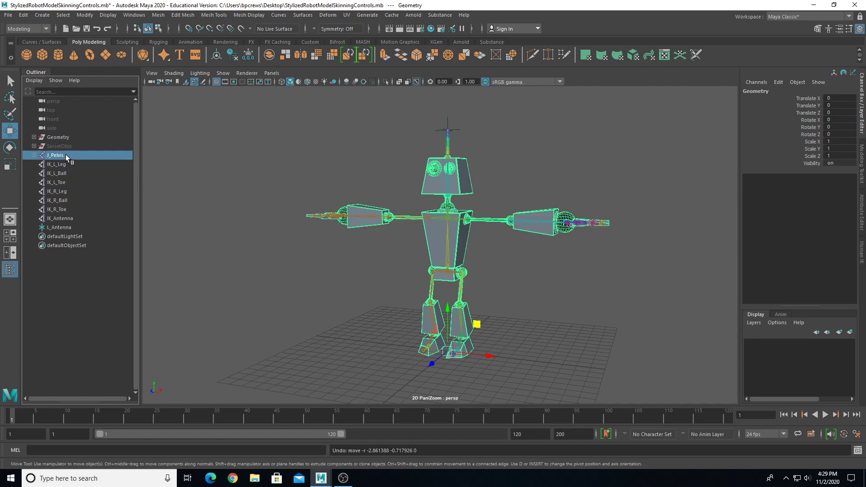
Step: Group the IK handles from IK_L_Leg through IK_Antenna together with L_Antenna, and name the group IKs
drag(57, 166, 64, 229)
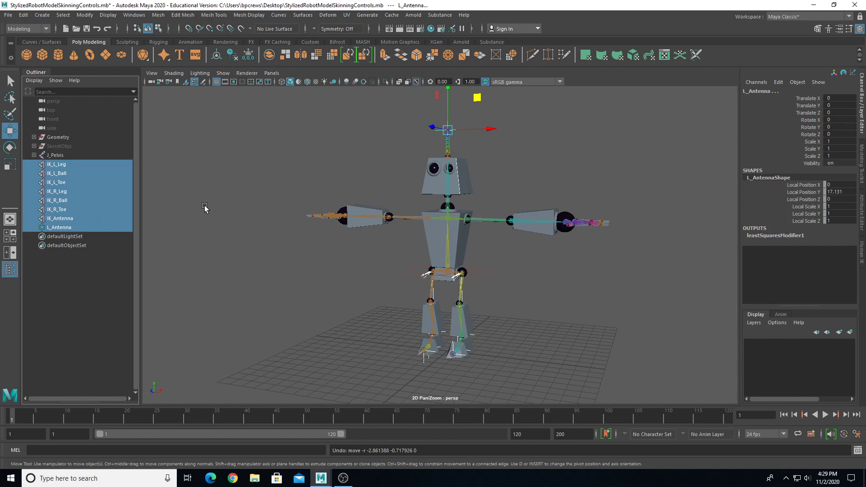
key(ctrl+g)
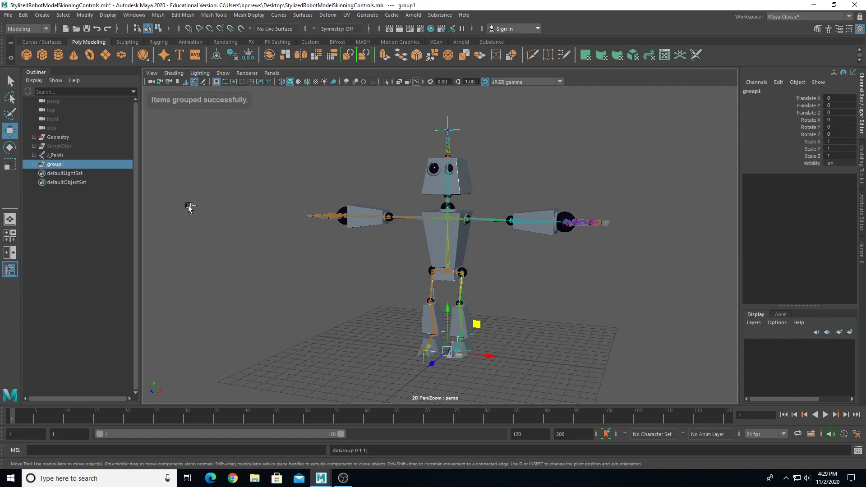
double_click(53, 164)
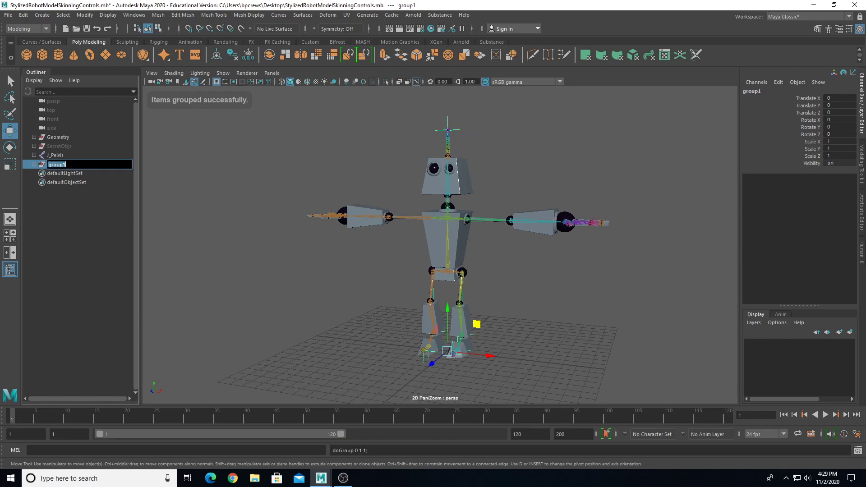
text(IKs)
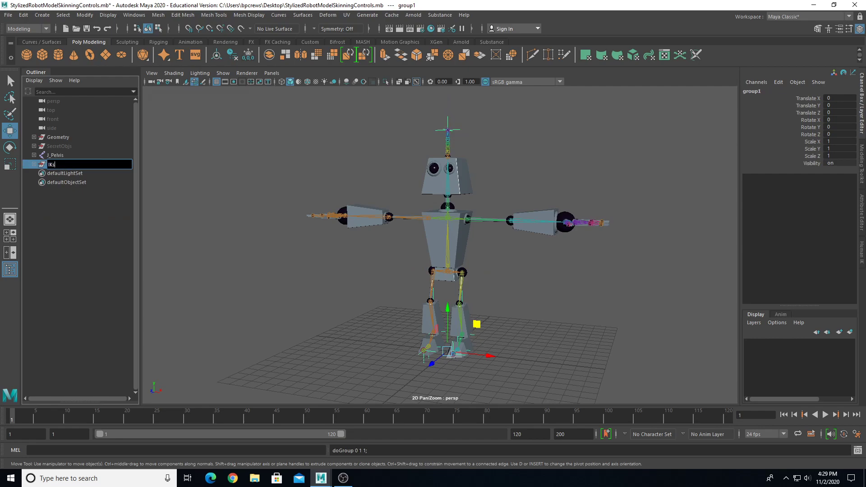
key(Return)
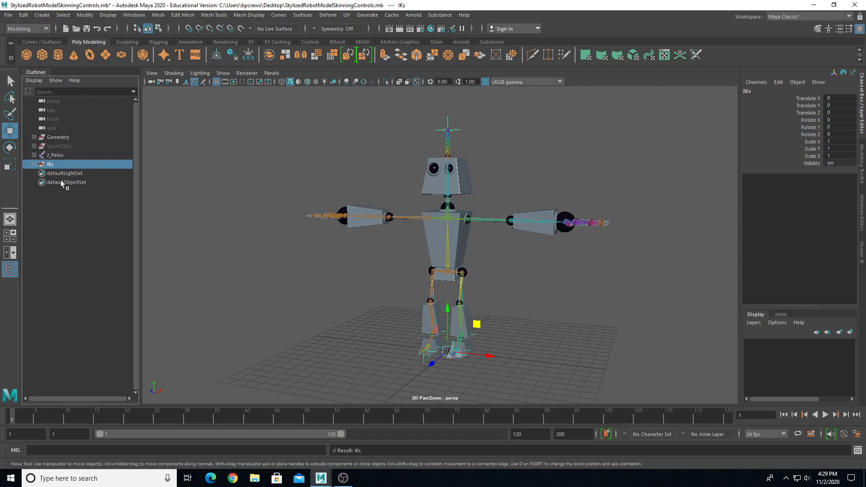
Step: Select Geometry, J_Pelvis and IKs in turn to review what each contains, and clear the selection
click(59, 137)
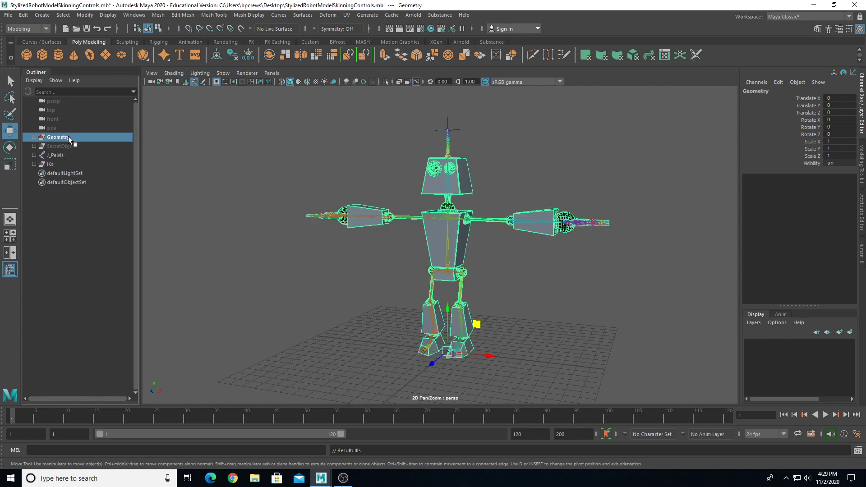
click(55, 155)
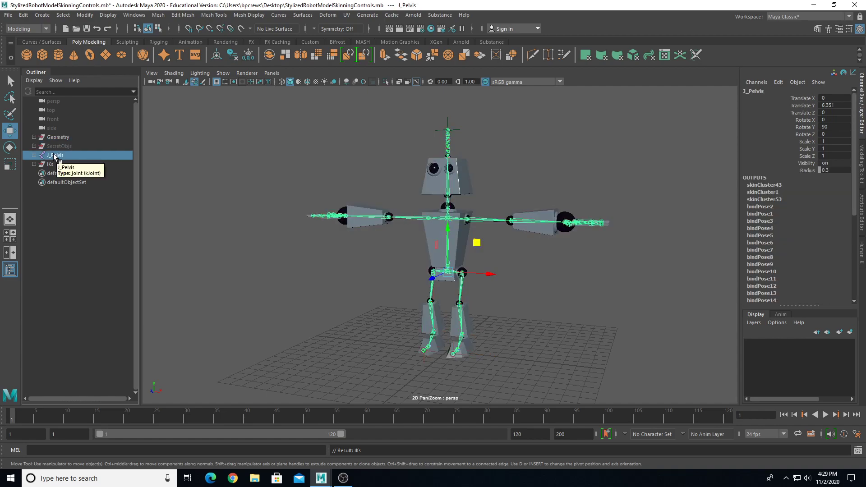
click(50, 164)
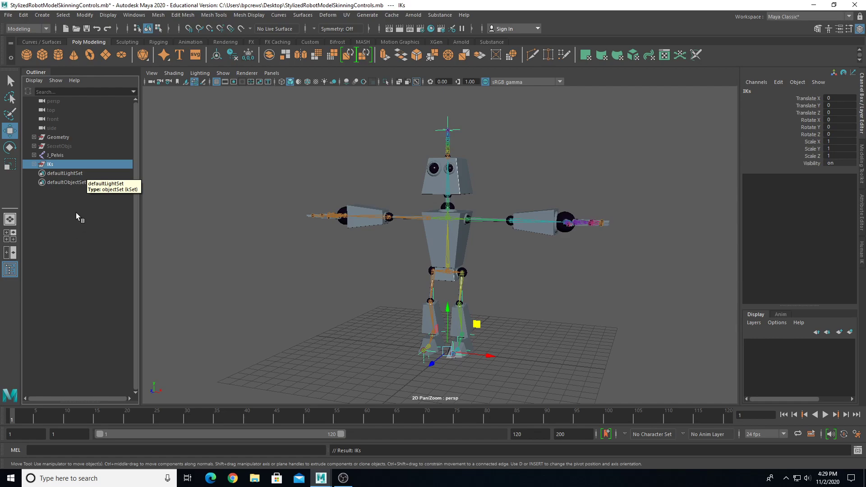
click(50, 153)
click(58, 246)
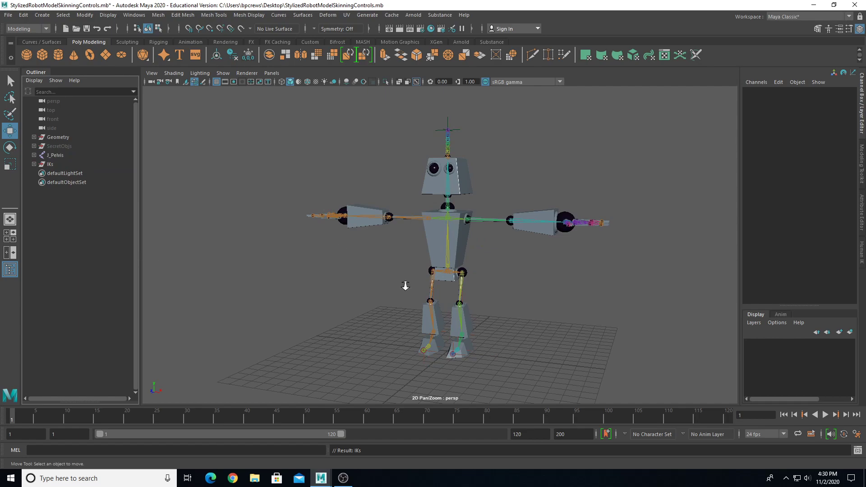
Step: Create a NURBS circle and raise it to the robot's pelvis, at about 6.637 in Translate Y
scroll(405, 285, up, 2)
alt+middle_drag(405, 285, 436, 256)
alt+drag(309, 237, 313, 264)
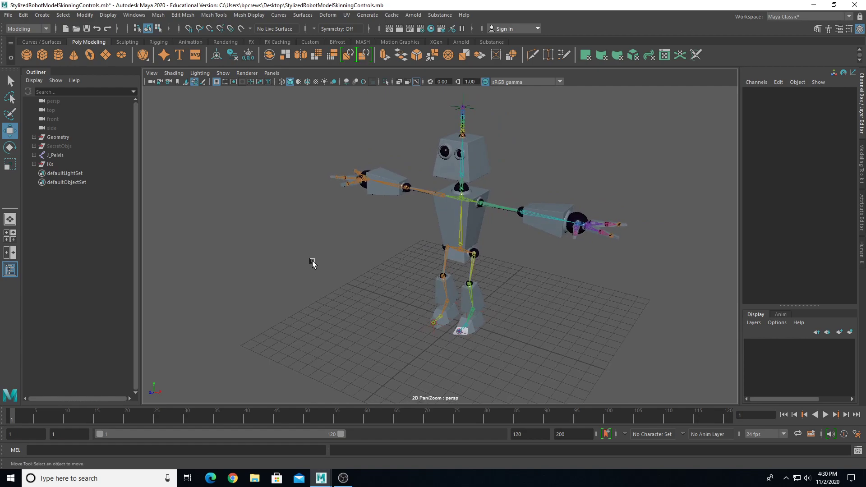
click(31, 42)
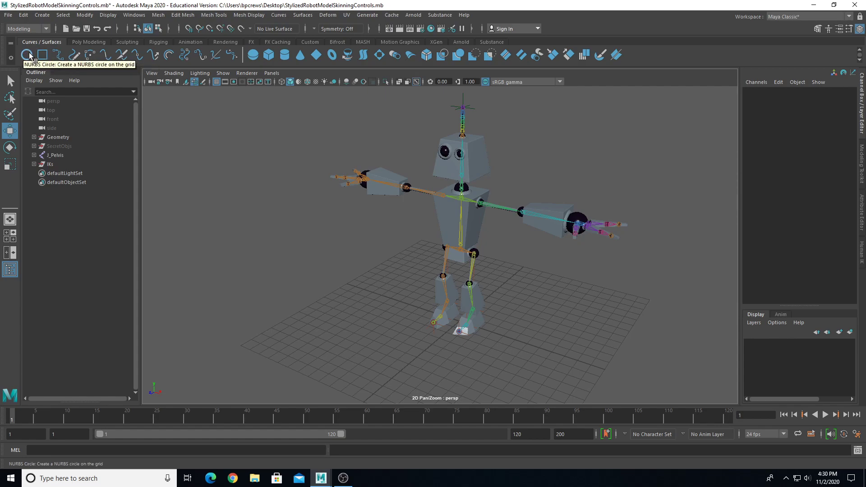
click(27, 54)
drag(462, 287, 461, 318)
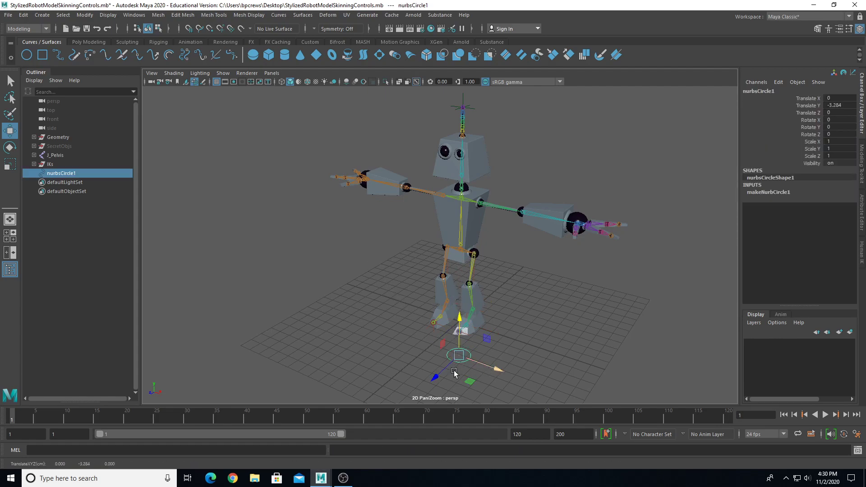
scroll(437, 280, up, 5)
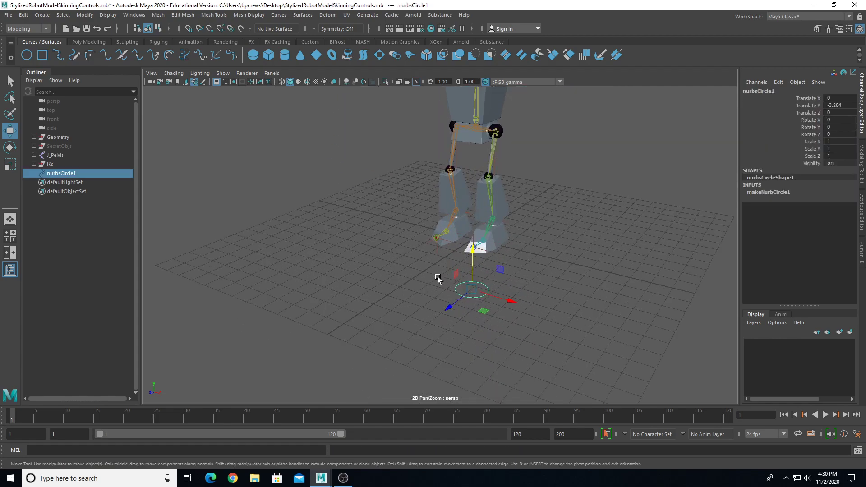
drag(474, 250, 502, 74)
Step: Scale the NURBS circle uniformly to about 2.924 so it surrounds the pelvis
key(r)
drag(472, 118, 523, 120)
scroll(481, 180, up, 5)
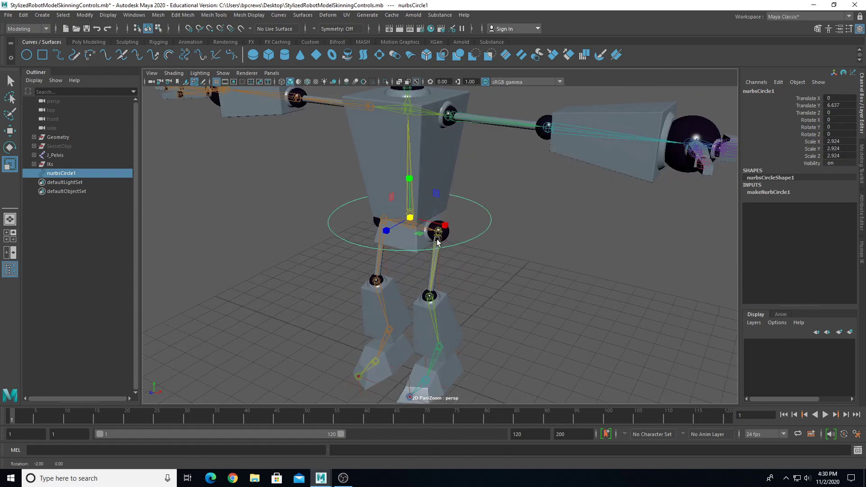
Step: Rename the circle around the pelvis as C_Pelvis
alt+drag(433, 240, 462, 234)
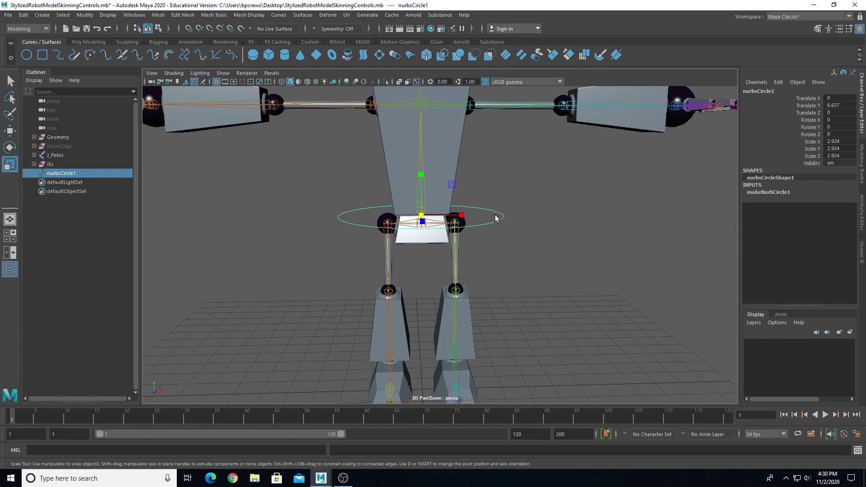
alt+drag(515, 221, 463, 216)
click(763, 91)
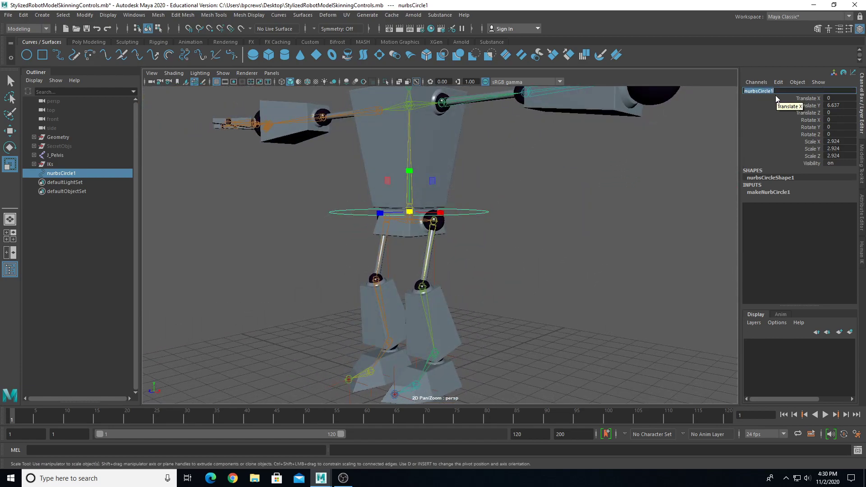
text(C_Pelvis)
key(Return)
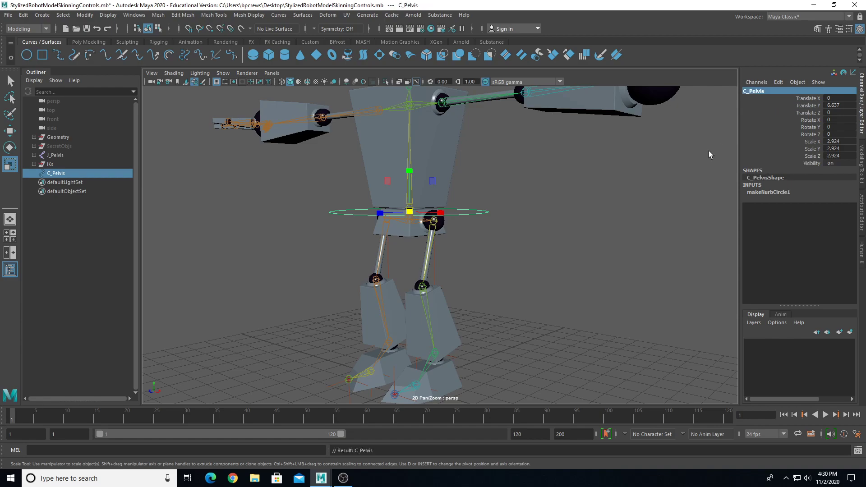
Step: Snap the C_Pelvis circle onto the pelvis joint, at 6.351 in Translate Y
scroll(361, 253, up, 2)
scroll(361, 253, up, 3)
scroll(388, 181, up, 3)
alt+middle_drag(380, 187, 564, 210)
alt+drag(561, 214, 460, 223)
key(w)
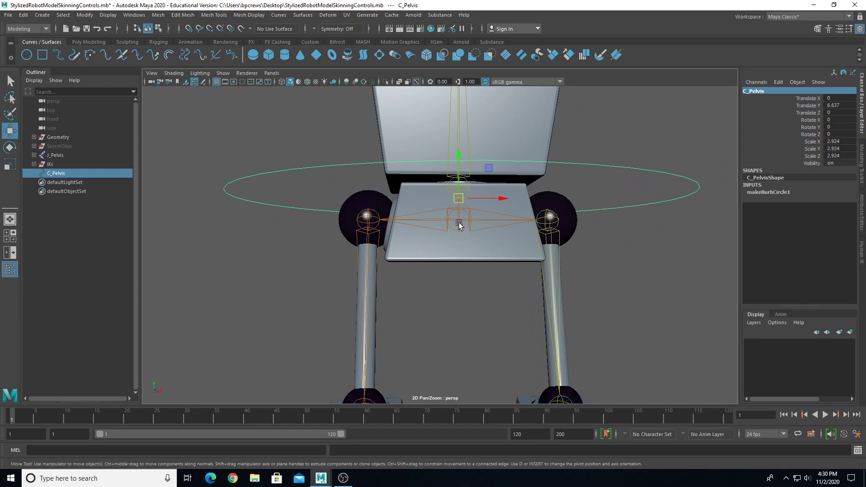
key(v)
drag(459, 199, 536, 280)
Step: Scale the C_Pelvis circle down to about 2.43 in X and Y and 1.833 in Z
scroll(423, 245, down, 5)
key(r)
scroll(423, 291, down, 5)
key(w)
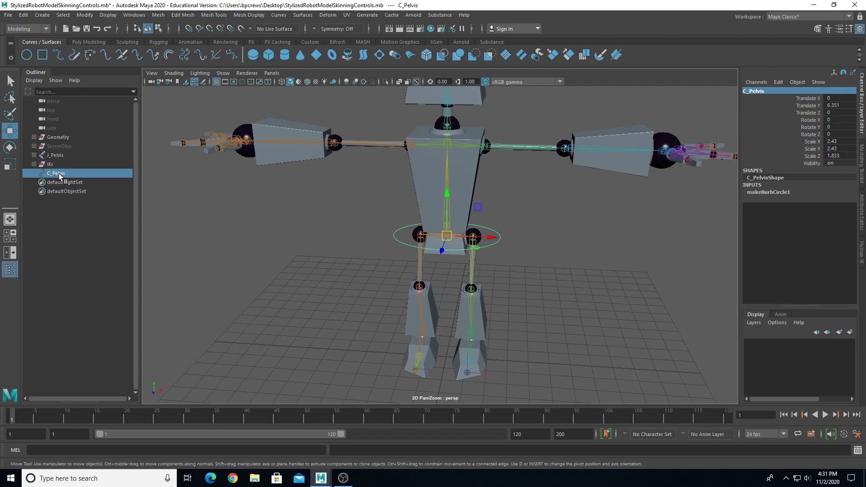
Step: Freeze the transformations of the C_Pelvis circle
scroll(290, 325, up, 2)
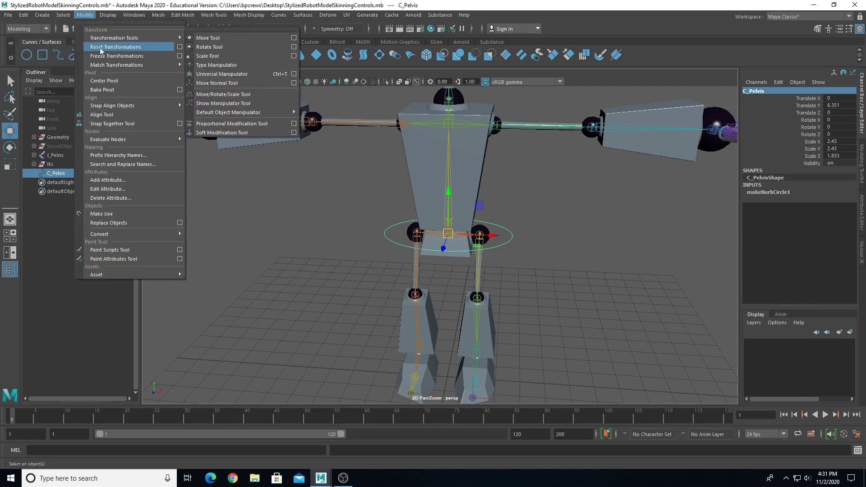
click(100, 56)
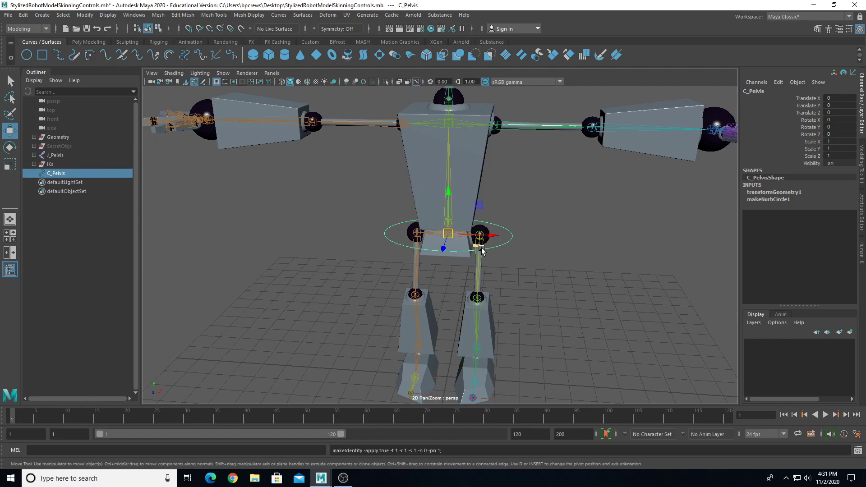
alt+drag(480, 247, 502, 237)
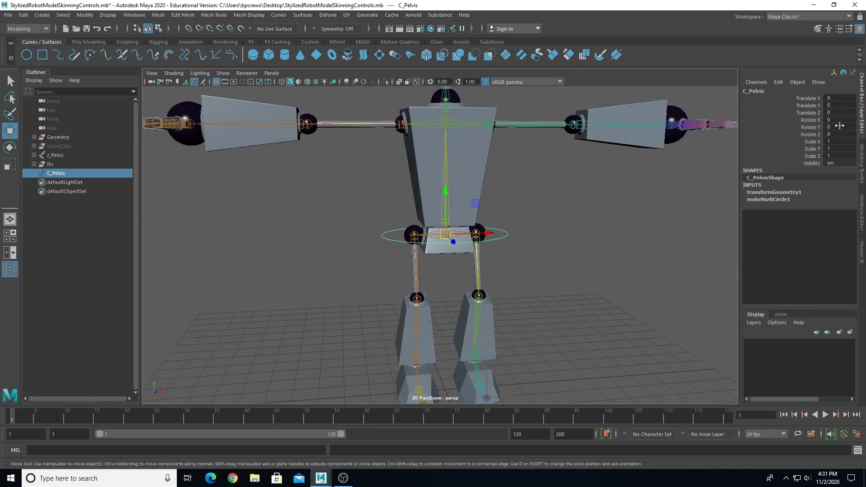
alt+drag(523, 318, 467, 314)
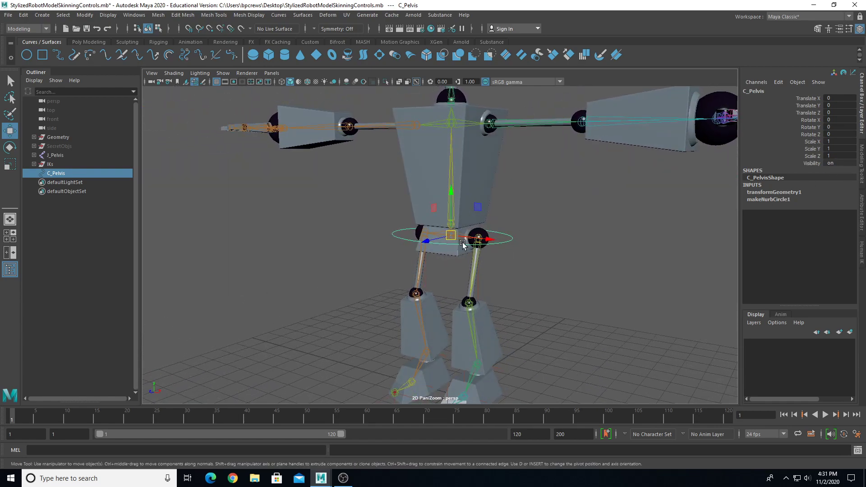
Step: Test-move the C_Pelvis circle away from the pelvis and reset its Translate X, Y and Z to 0
drag(453, 238, 269, 238)
drag(836, 108, 837, 98)
text(0)
key(Return)
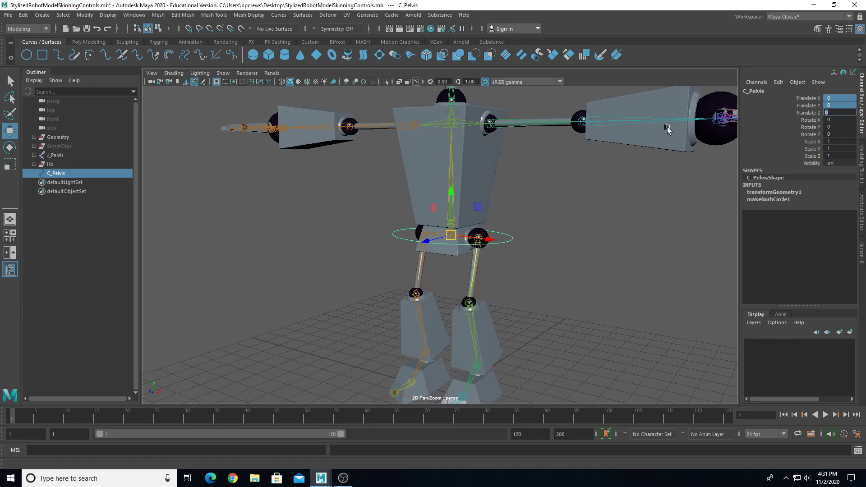
click(554, 230)
click(511, 238)
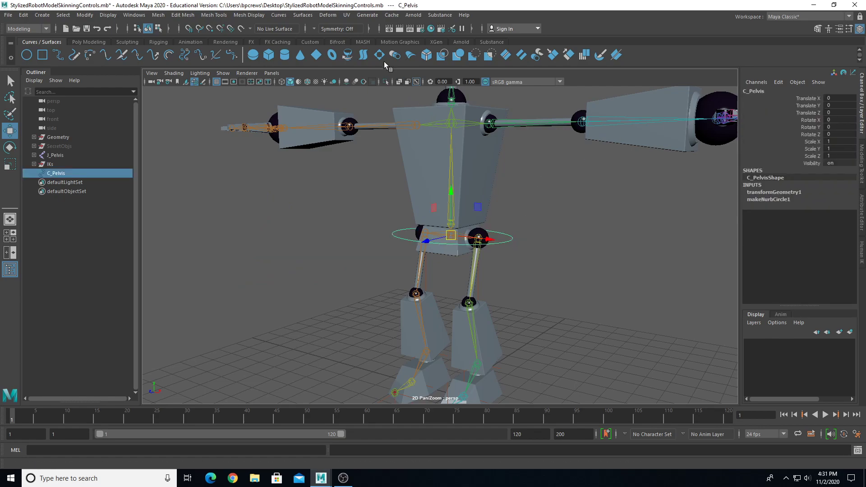
Step: Switch from the Modeling to the Rigging command set and look over the available constraint types
click(22, 30)
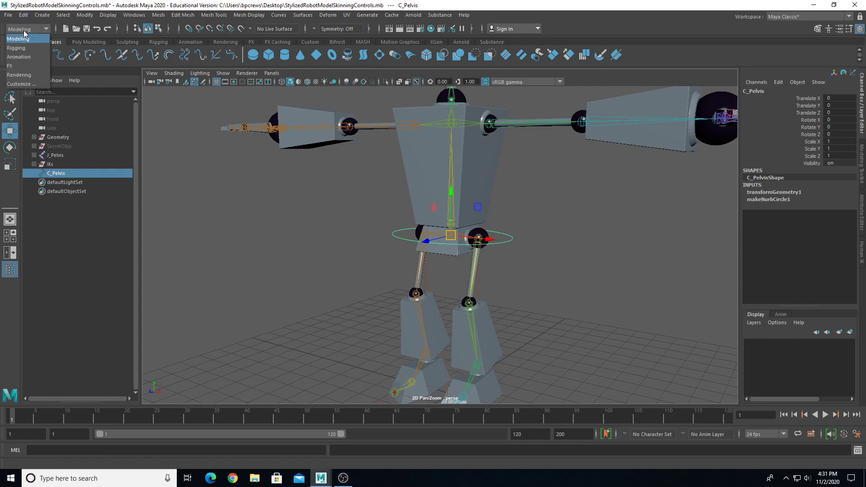
click(31, 48)
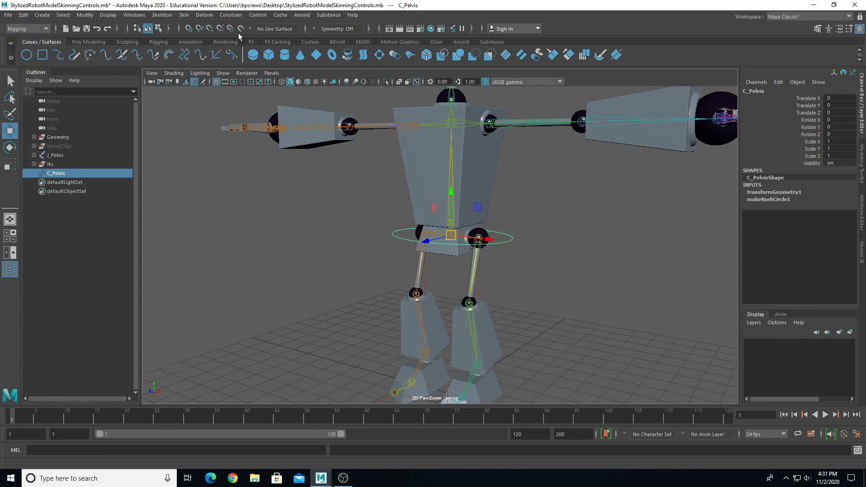
click(228, 16)
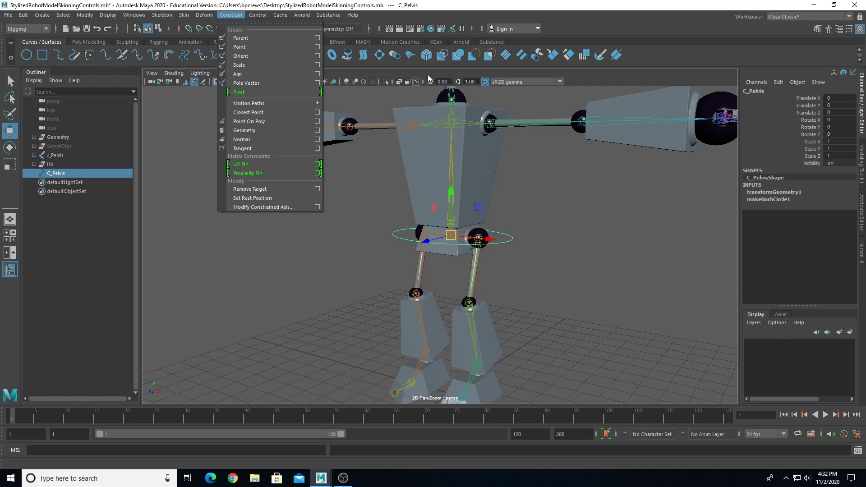
click(598, 263)
drag(500, 234, 526, 255)
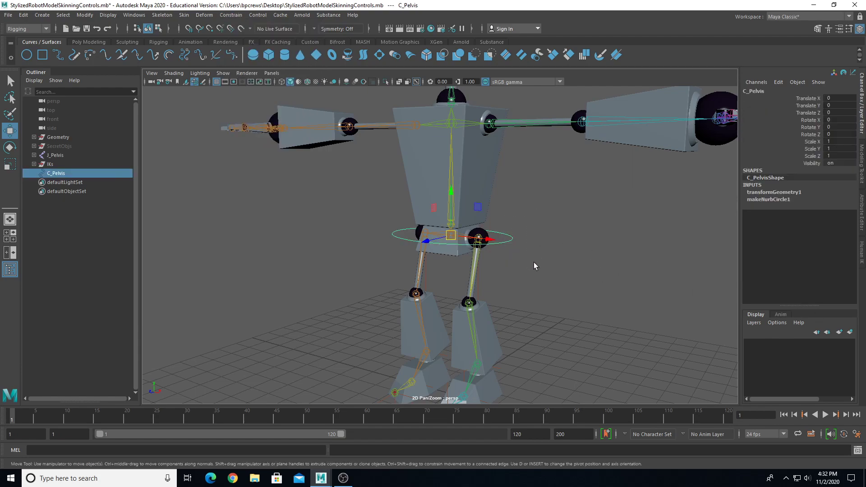
Step: Parent-constrain the J_Pelvis joint to the C_Pelvis circle with Maintain offset enabled and all translate and rotate axes constrained
key(q)
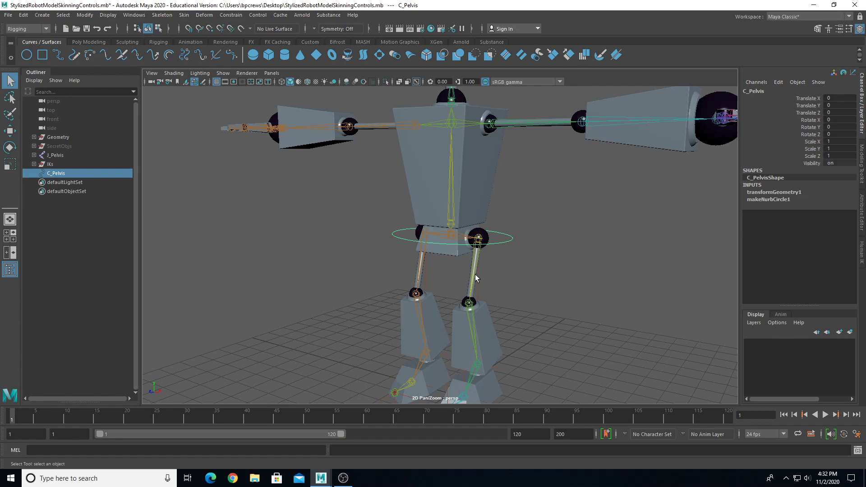
shift+click(452, 238)
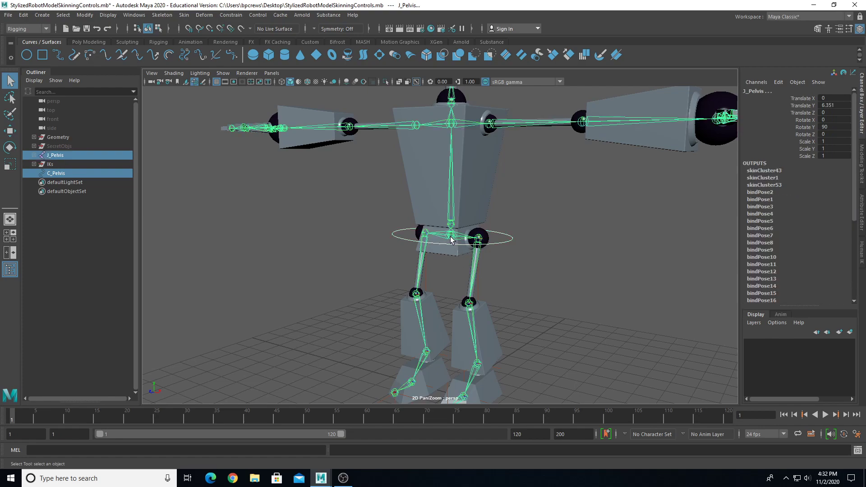
click(231, 16)
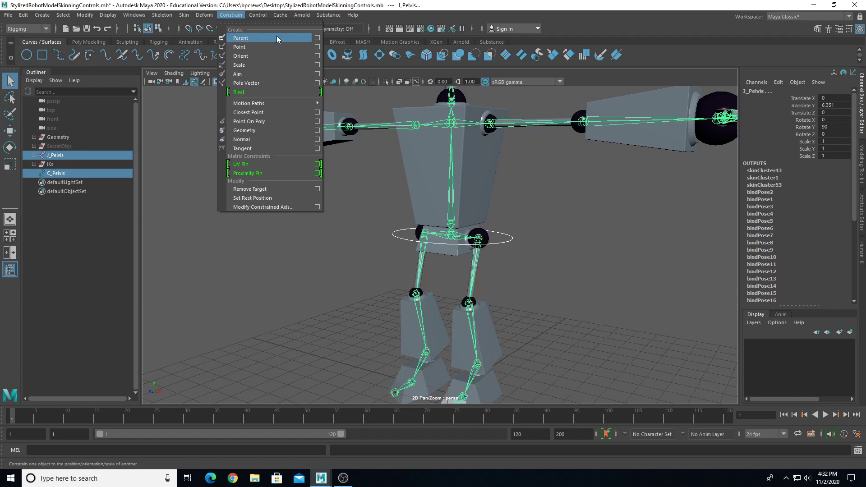
click(317, 37)
click(612, 280)
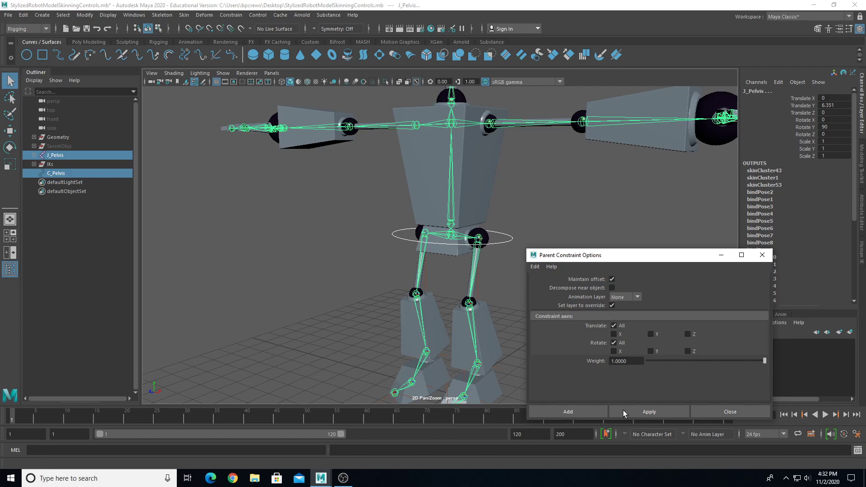
click(591, 413)
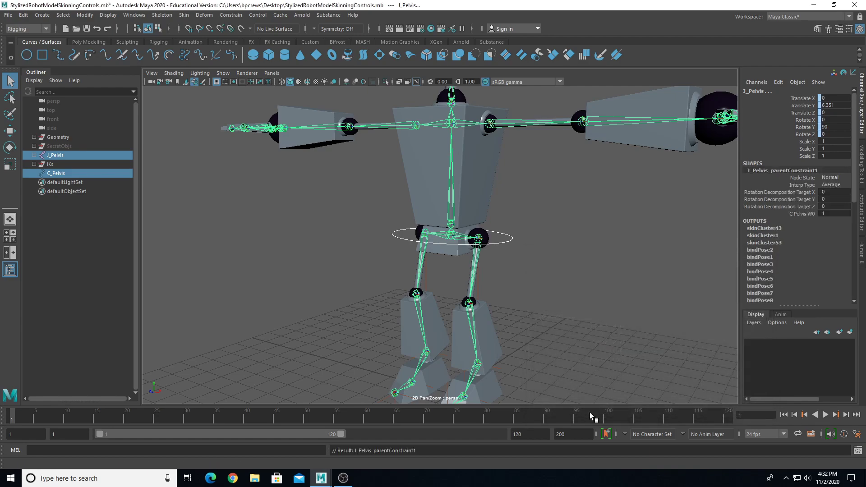
Step: Test the pelvis constraint by moving and rotating the C_Pelvis circle, undoing each change
click(451, 237)
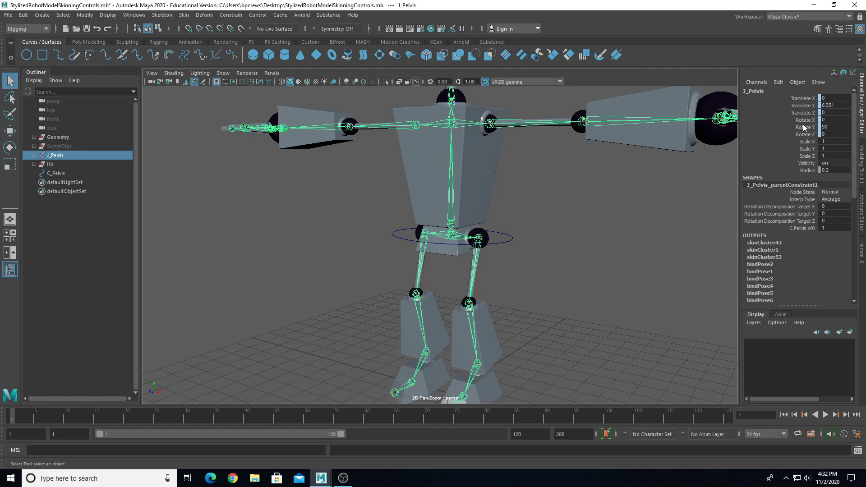
click(506, 244)
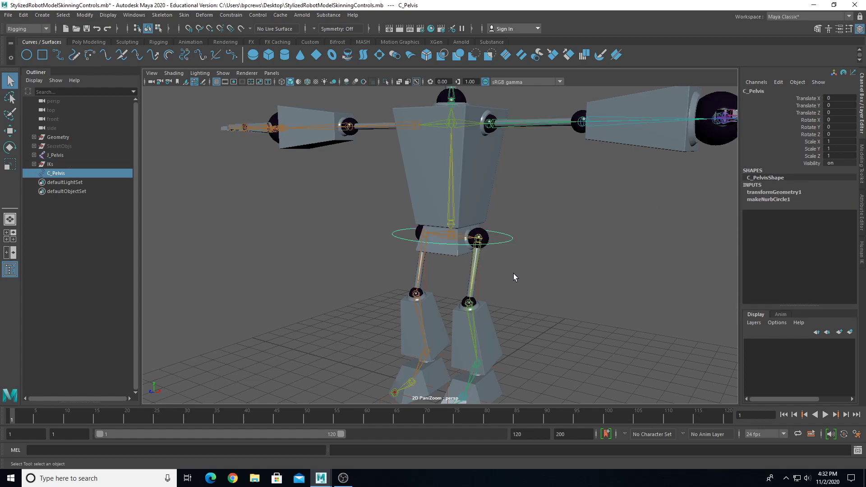
scroll(509, 257, down, 5)
key(w)
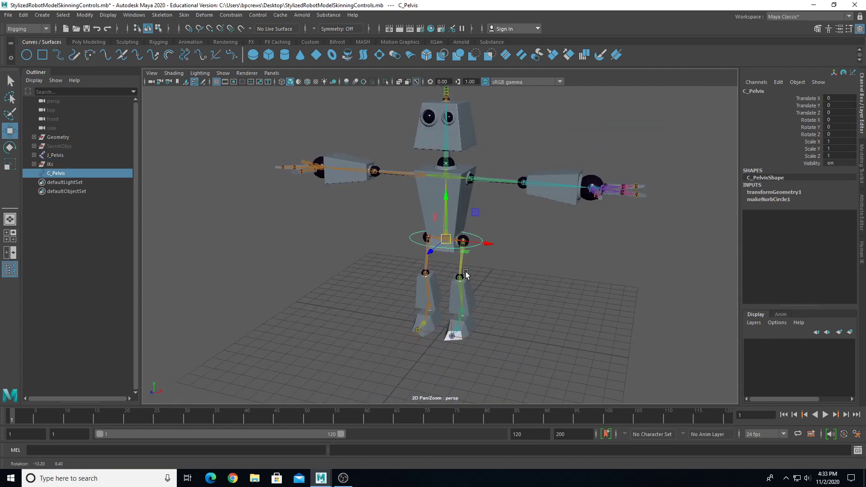
alt+drag(460, 273, 496, 266)
drag(482, 215, 447, 197)
key(ctrl+z)
key(e)
key(ctrl+z)
alt+drag(557, 270, 533, 267)
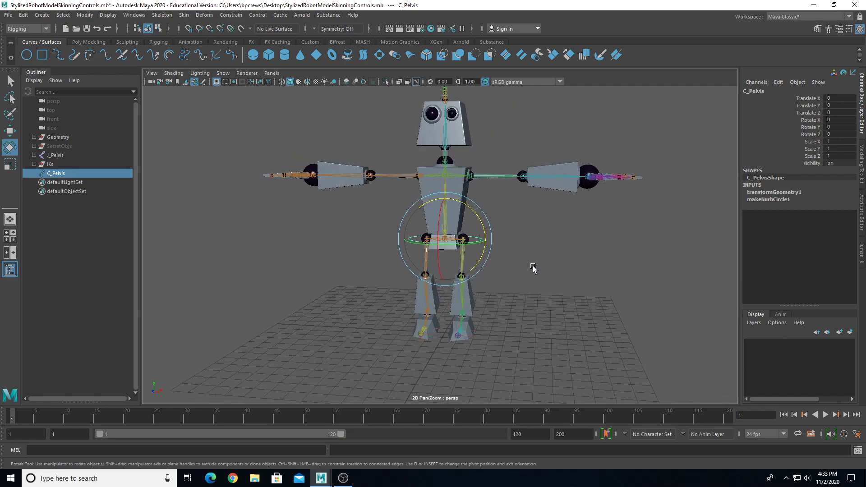
key(w)
alt+right_drag(519, 267, 539, 244)
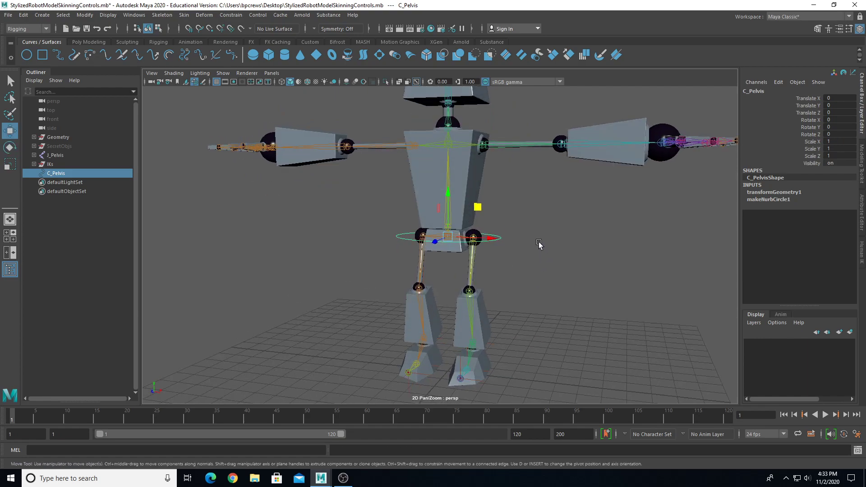
click(541, 249)
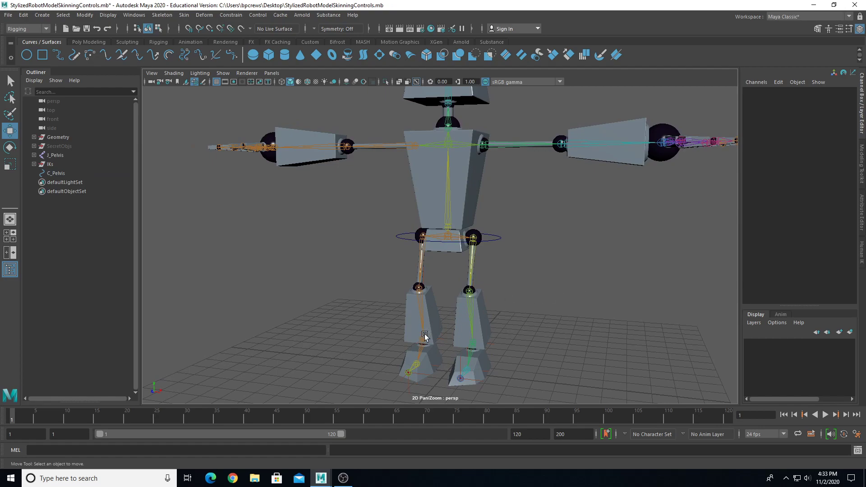
scroll(415, 311, down, 2)
scroll(393, 270, up, 6)
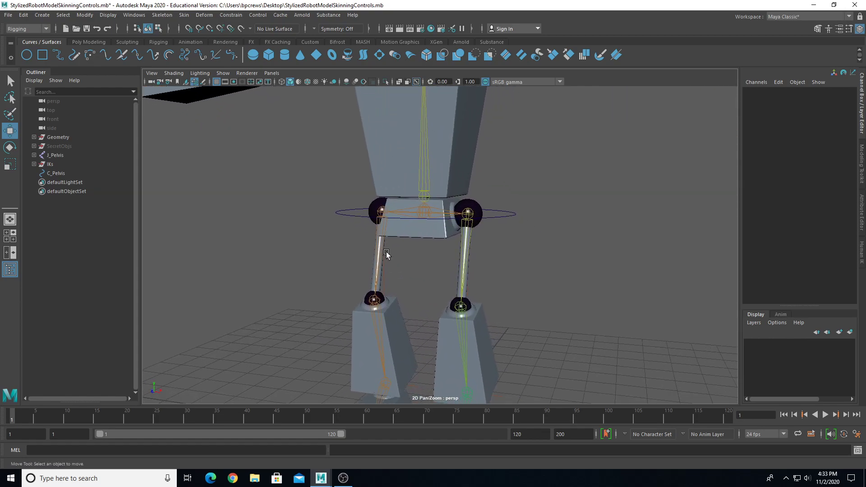
scroll(406, 253, down, 2)
click(509, 215)
scroll(517, 259, down, 2)
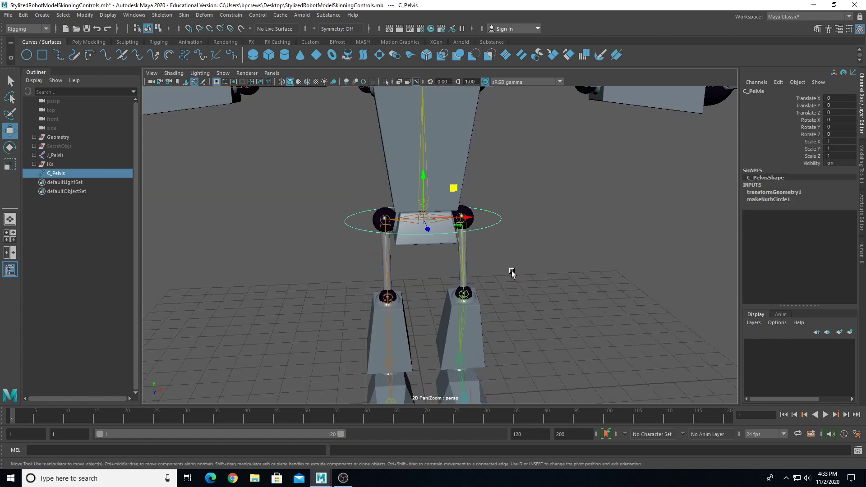
click(231, 15)
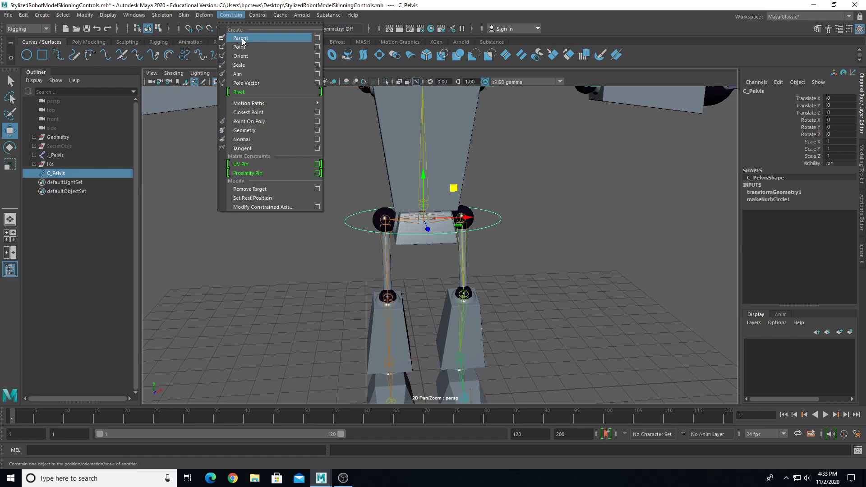
click(234, 17)
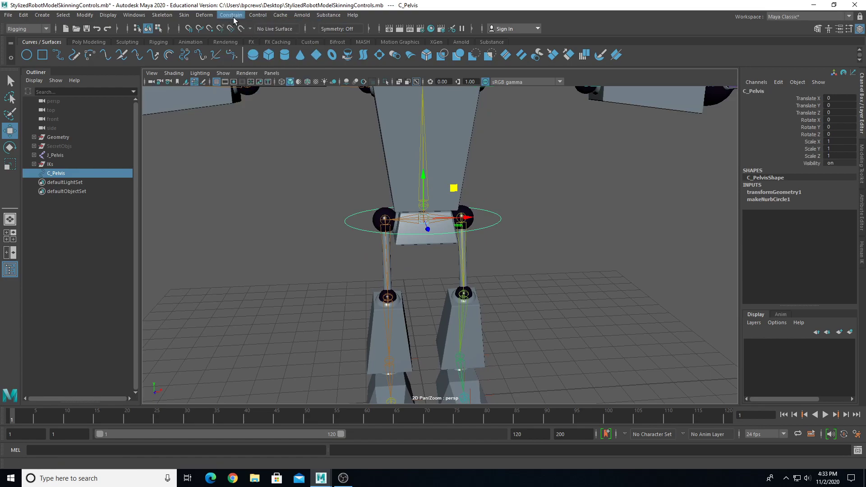
click(303, 152)
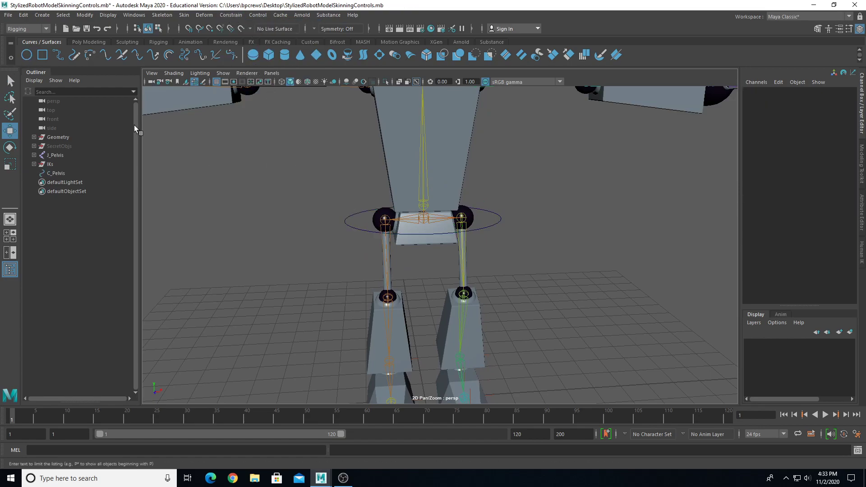
Step: Create a NURBS circle and raise it to about 7.037 in Translate Y, just above the pelvis control
click(26, 55)
drag(432, 298, 442, 177)
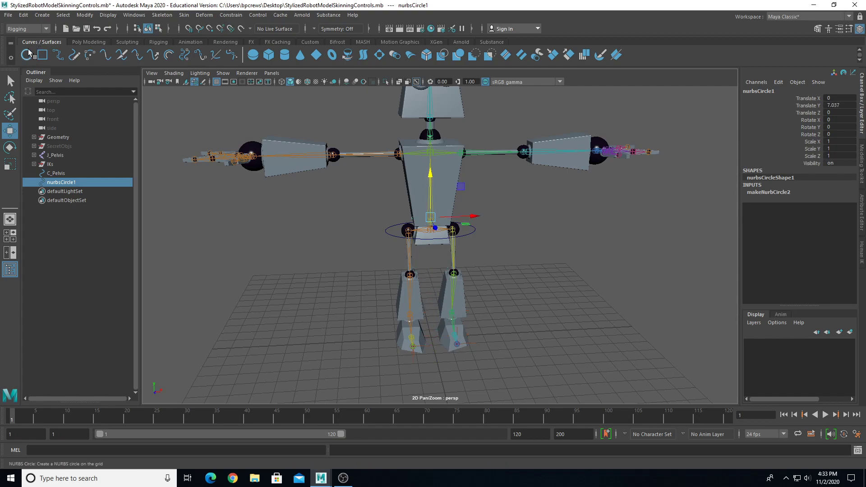
click(42, 15)
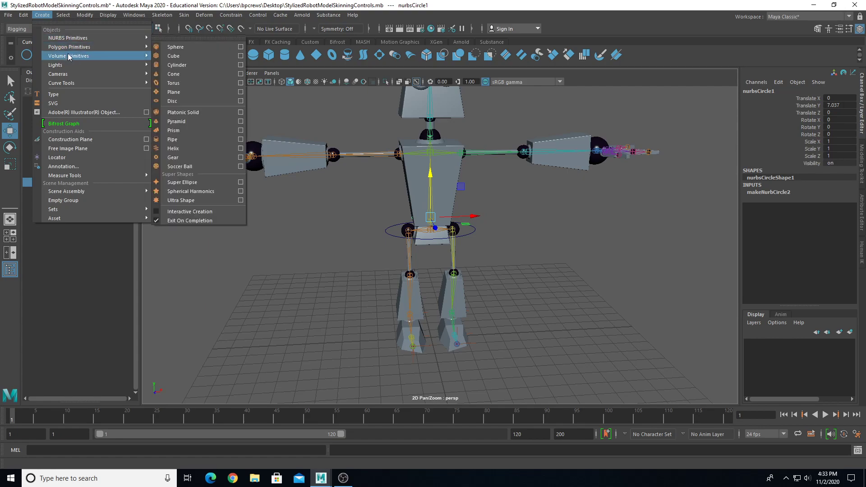
mouse_move(64, 84)
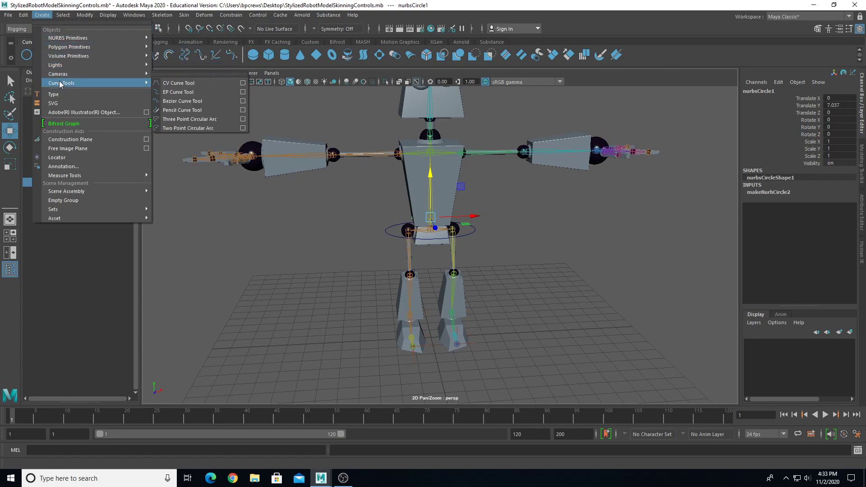
mouse_move(93, 38)
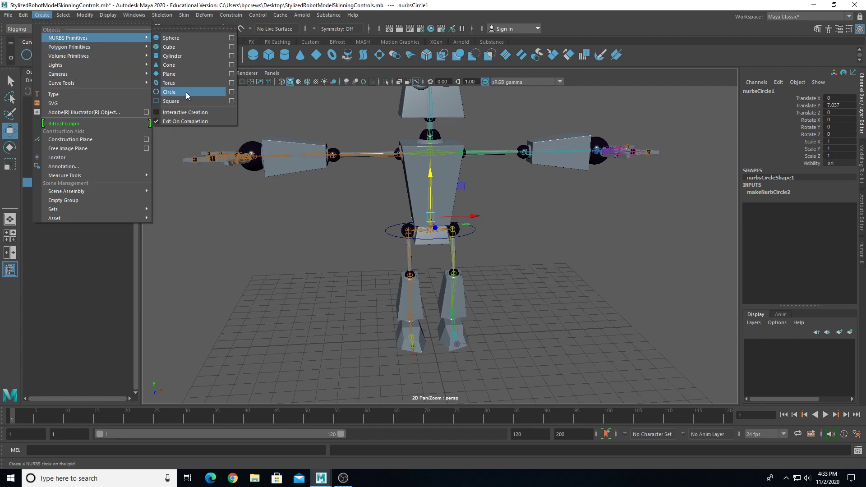
click(631, 24)
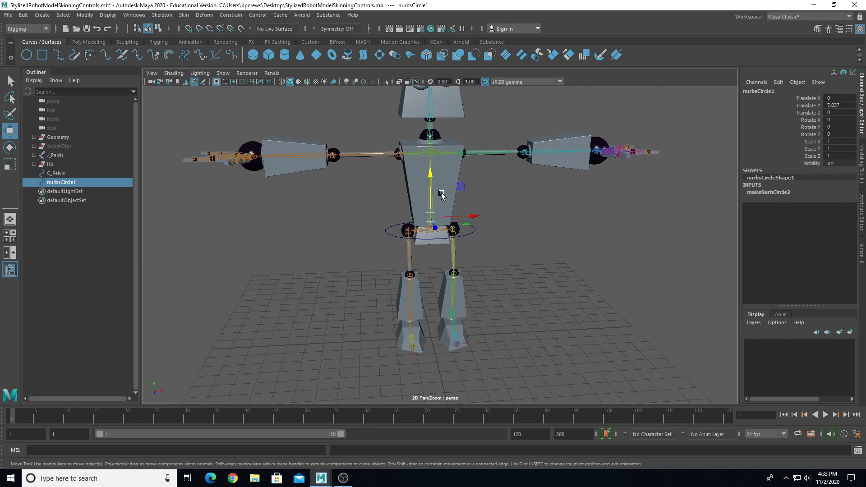
Step: Scale the new circle above the pelvis uniformly to about 2.309 and rename it C_Spine1
key(r)
drag(431, 217, 737, 117)
click(786, 91)
text(C_S)
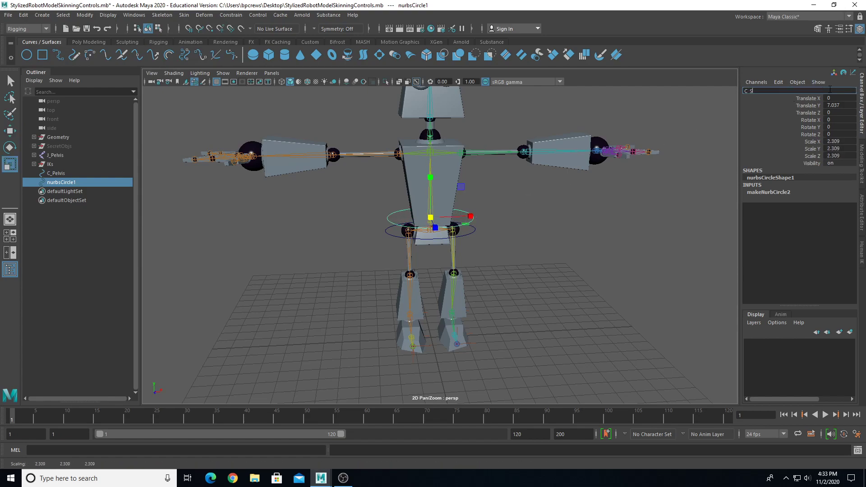
text(pine1)
key(Return)
Step: Snap the C_Spine1 circle onto the lowest spine joint, at 6.777 in Translate Y
scroll(300, 159, up, 5)
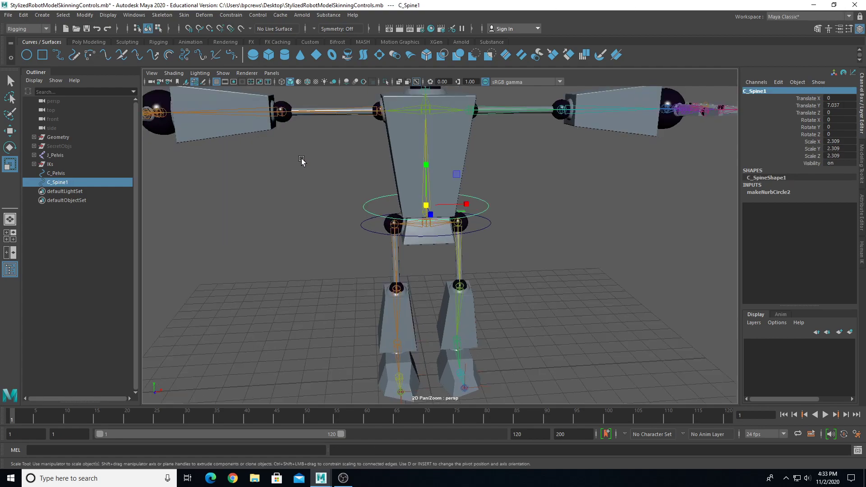
scroll(408, 183, up, 6)
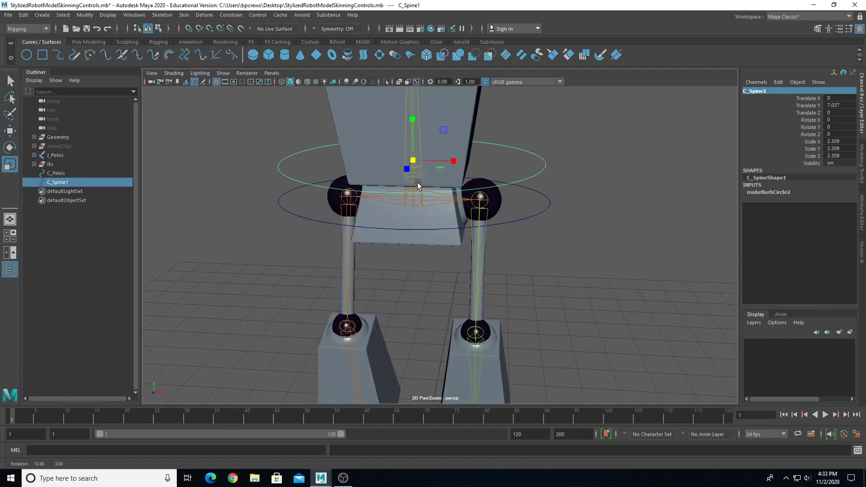
key(w)
alt+middle_drag(405, 154, 432, 271)
alt+drag(433, 270, 445, 256)
key(v)
drag(421, 180, 383, 225)
scroll(383, 228, down, 5)
key(r)
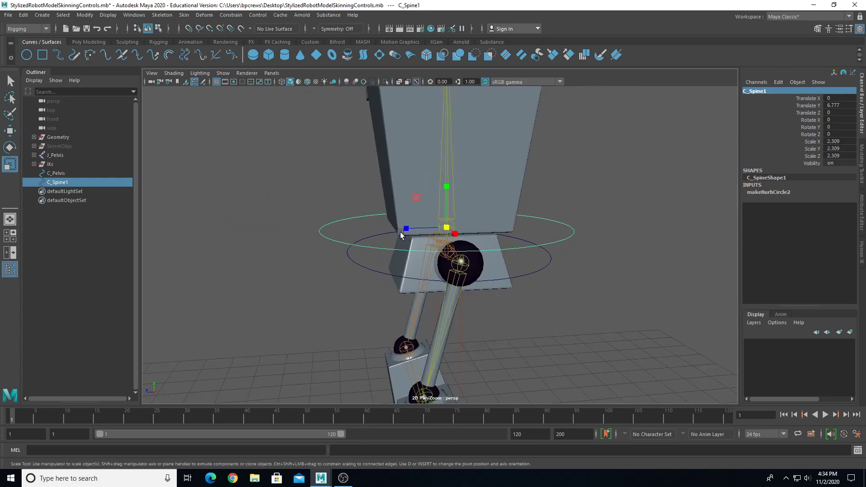
Step: Scale the C_Spine1 circle uniformly to about 1.713 and undo a trial rotation of it about Y
drag(447, 227, 477, 251)
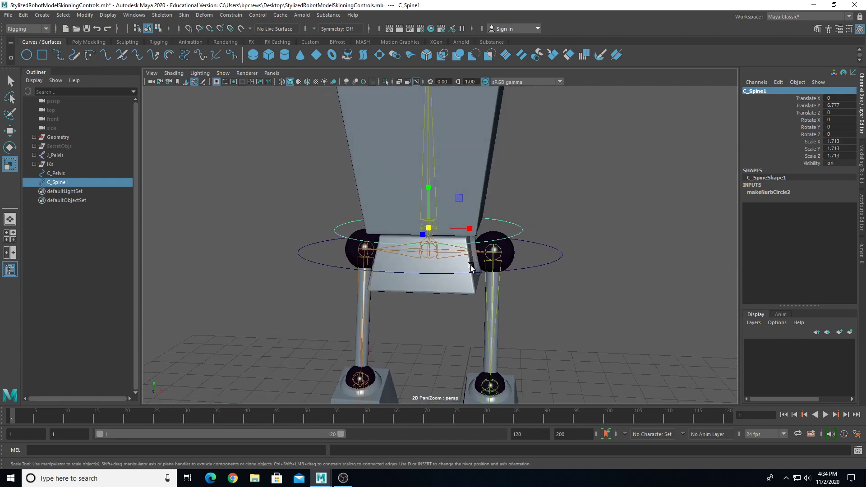
key(e)
alt+drag(450, 217, 404, 241)
key(ctrl+z)
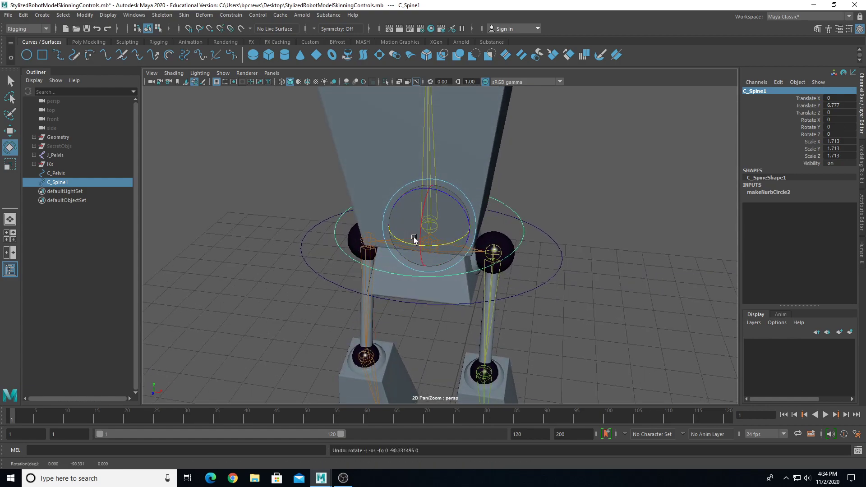
Step: Freeze the transformations of the C_Spine1 circle
alt+drag(485, 347, 534, 269)
click(546, 233)
click(512, 231)
key(w)
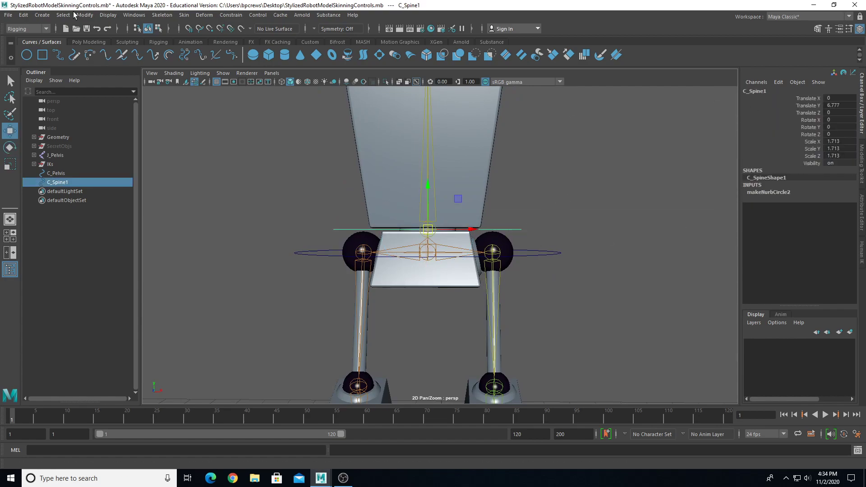
click(85, 15)
mouse_move(124, 65)
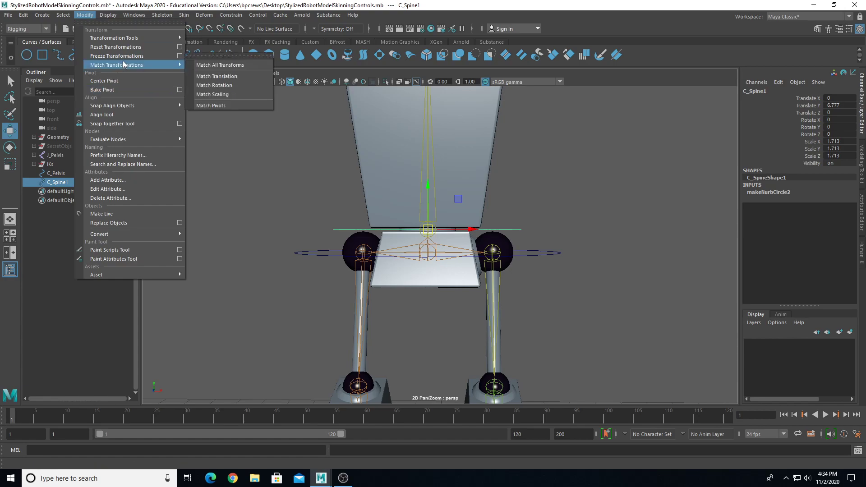
click(105, 56)
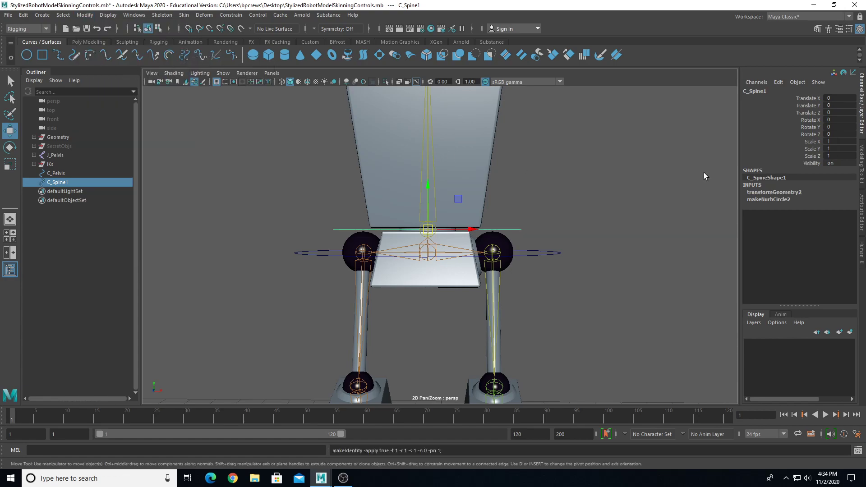
Step: Orient-constrain the J_Spine1 joint to the C_Spine1 circle with Maintain Offset on and all axes constrained
key(q)
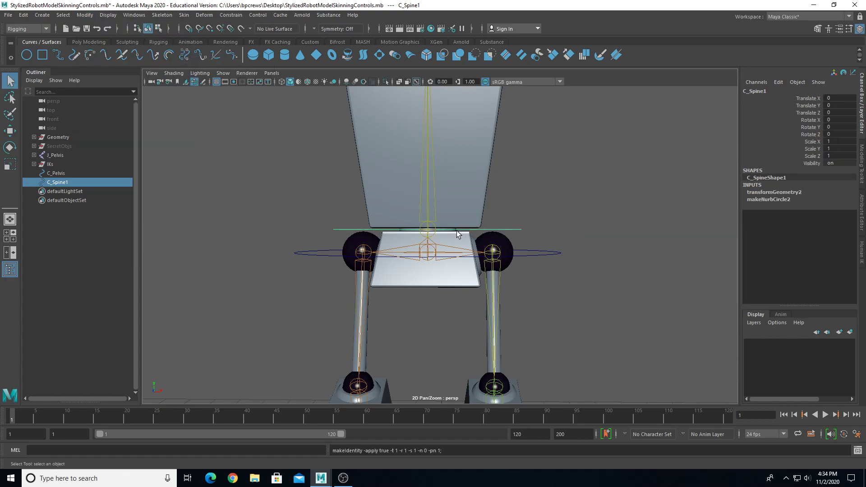
scroll(453, 210, up, 6)
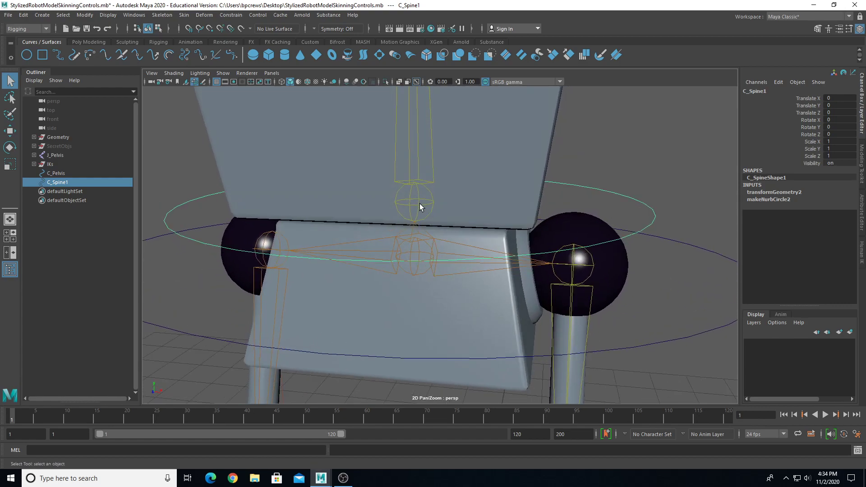
shift+click(419, 204)
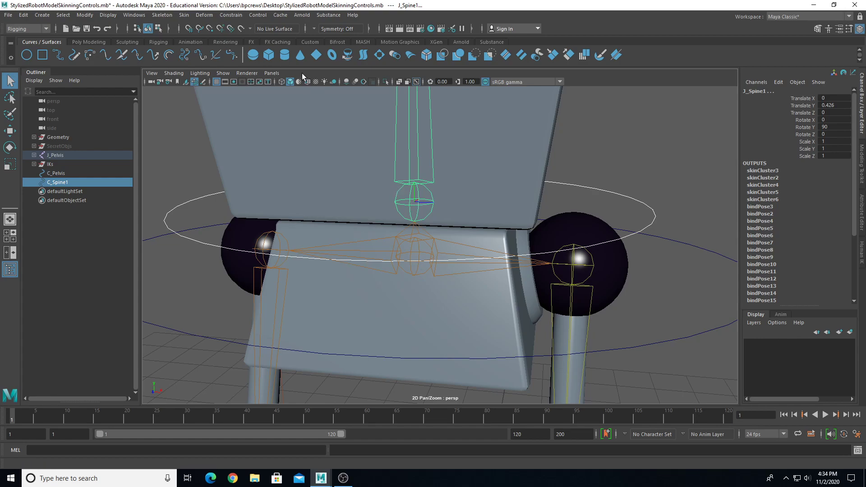
scroll(312, 215, down, 6)
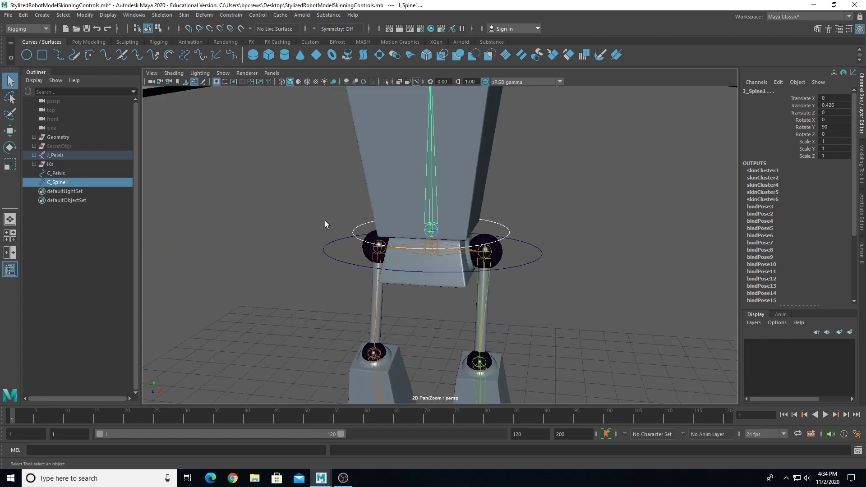
click(227, 15)
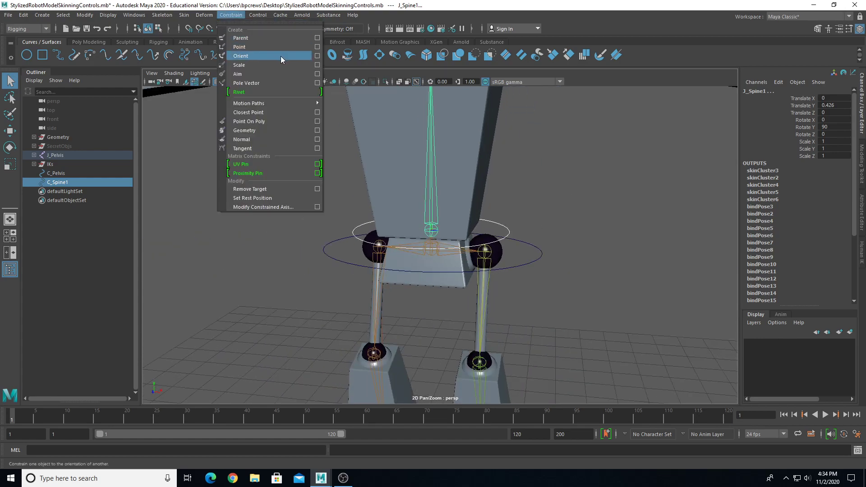
click(317, 57)
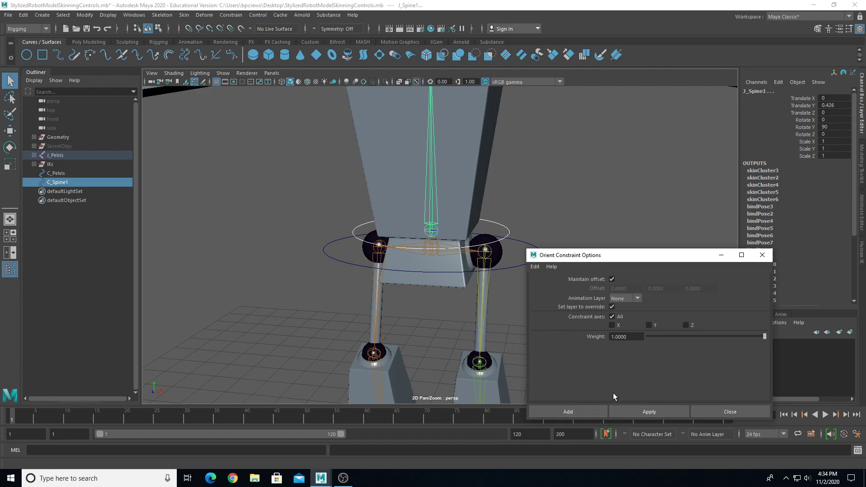
click(584, 409)
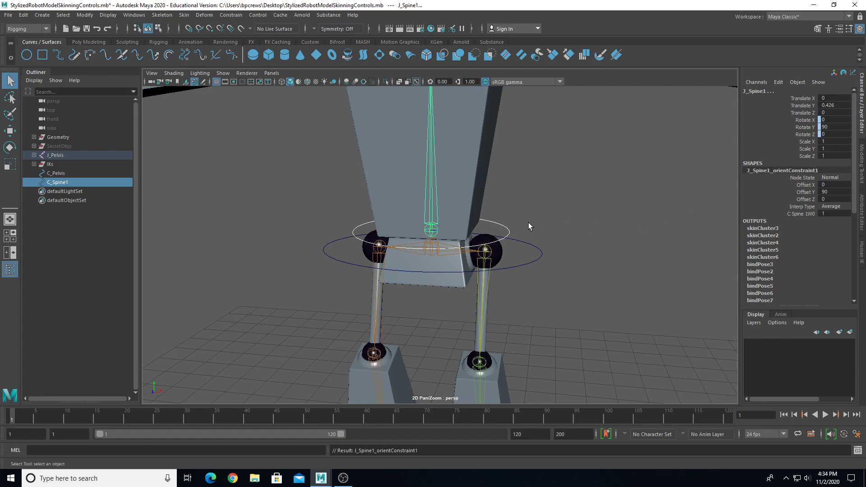
Step: Test the spine's orient constraint by rotating the C_Spine1 circle, then undo the rotation
click(510, 231)
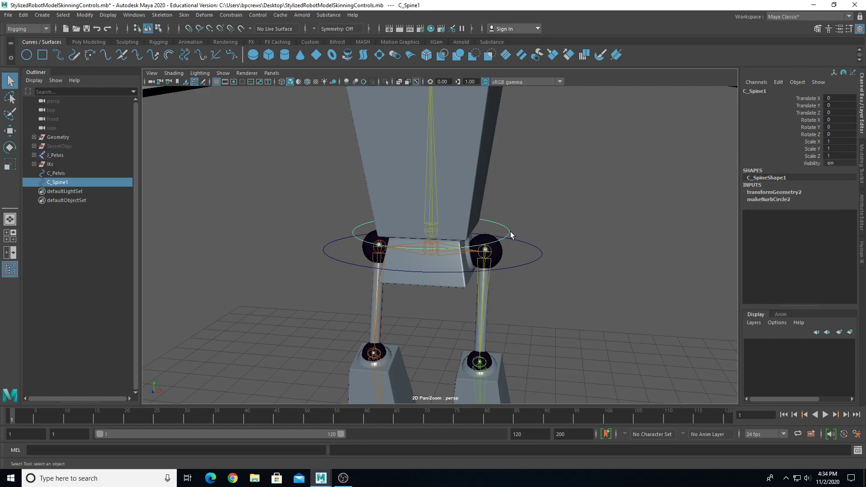
key(e)
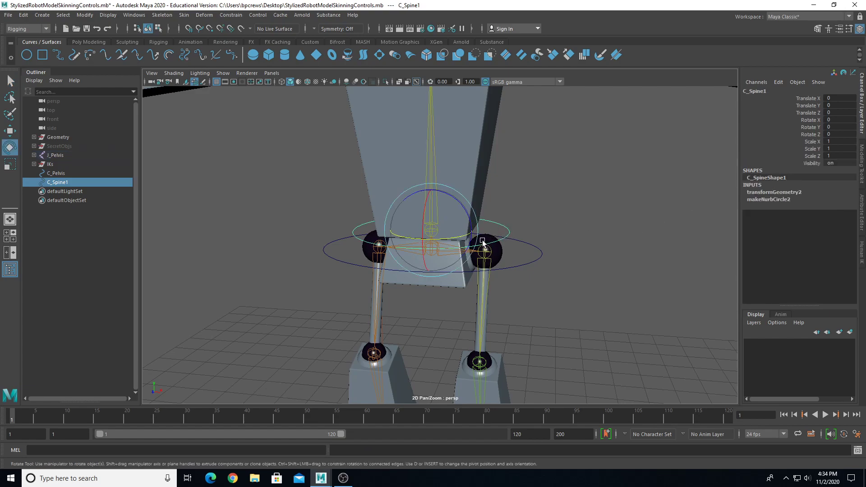
drag(443, 240, 516, 270)
scroll(445, 244, down, 4)
key(ctrl+z)
scroll(447, 246, up, 4)
Step: Move the C_Pelvis circle to check whether the spine control follows it, then undo the move
key(w)
scroll(559, 284, down, 5)
drag(427, 248, 477, 233)
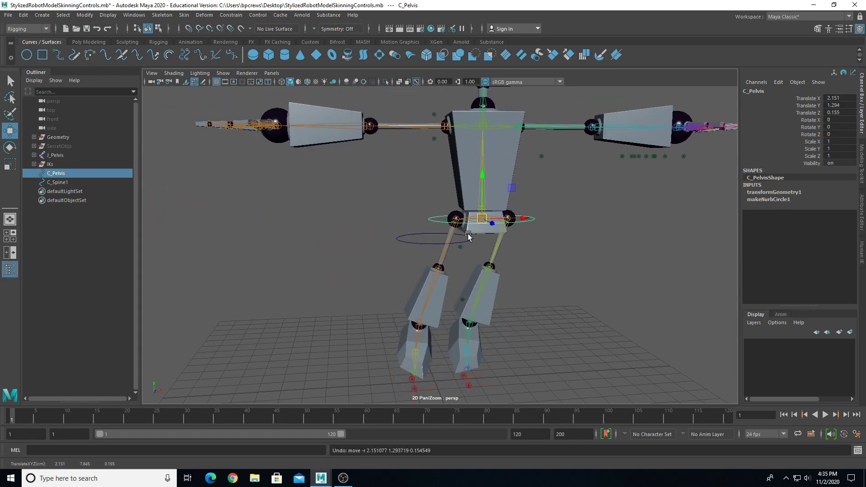
key(ctrl+z)
scroll(441, 290, up, 2)
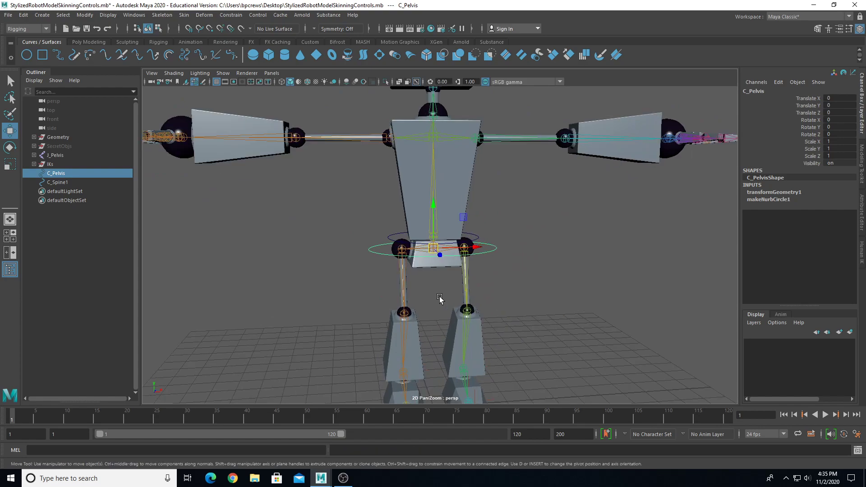
Step: Parent C_Spine1 under C_Pelvis and expand the C_Pelvis hierarchy
click(72, 183)
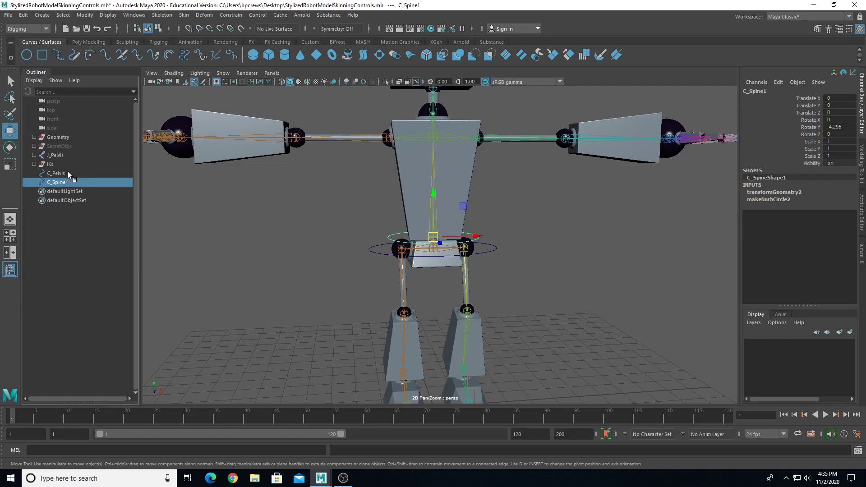
ctrl+click(68, 172)
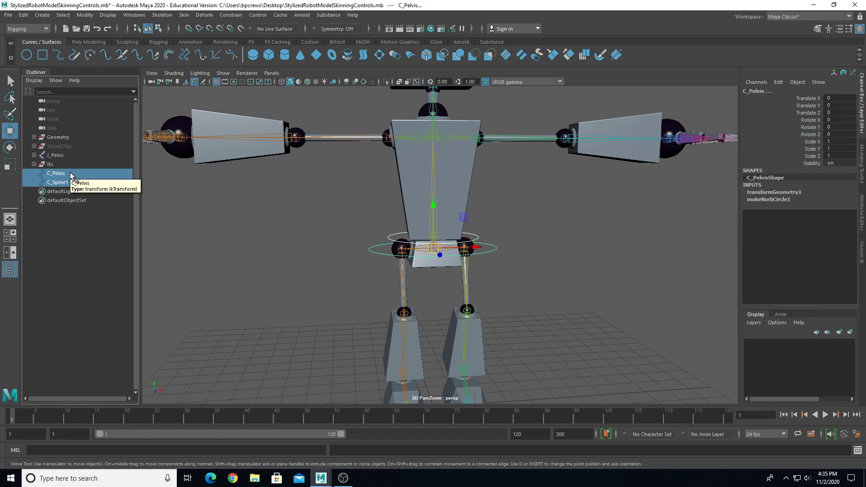
key(p)
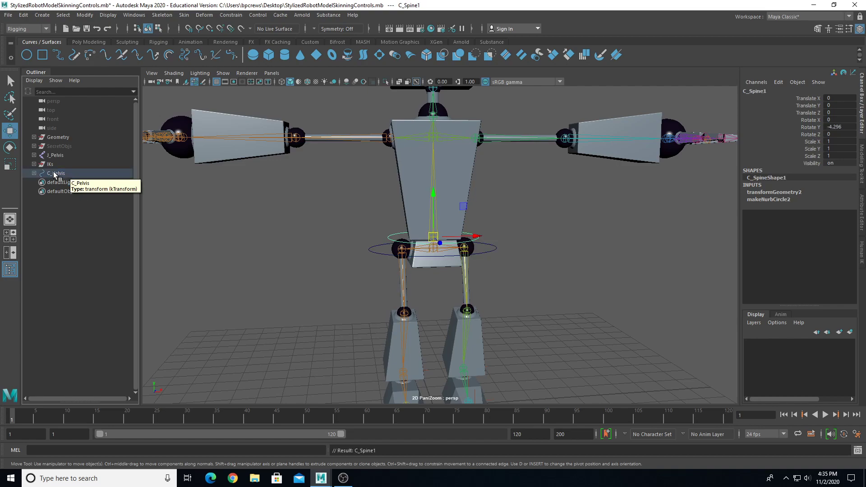
click(61, 173)
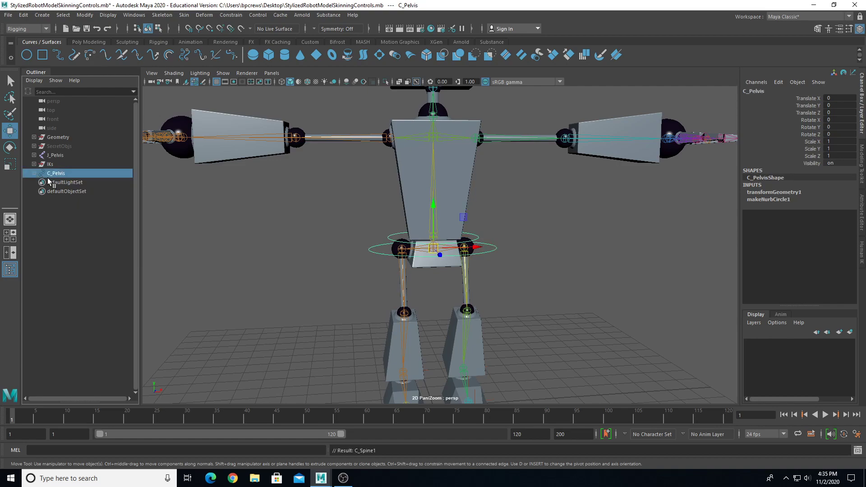
click(34, 173)
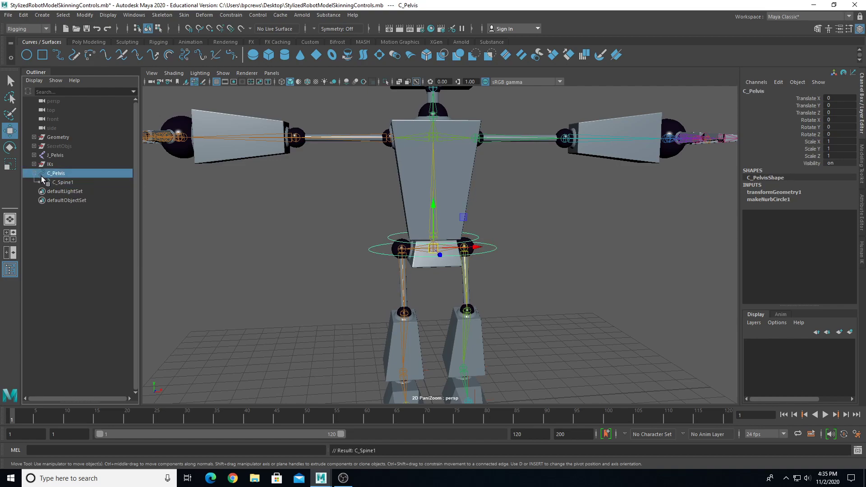
Step: Test the control hierarchy by moving C_Pelvis and trying to rotate C_Spine1, undoing the changes
click(69, 183)
click(64, 173)
drag(433, 251, 437, 283)
click(477, 237)
key(e)
key(ctrl+z)
key(ctrl+z)
Step: Review which constraint types apply to the C_Pelvis and C_Spine1 controls, comparing Parent with Orient
click(533, 266)
alt+right_drag(533, 264, 527, 314)
alt+drag(529, 277, 450, 332)
scroll(450, 332, up, 5)
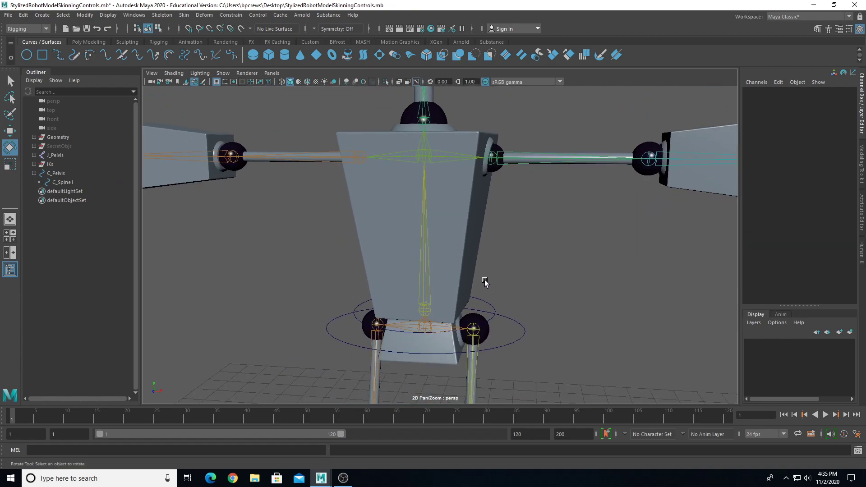
scroll(487, 283, down, 1)
scroll(469, 295, up, 1)
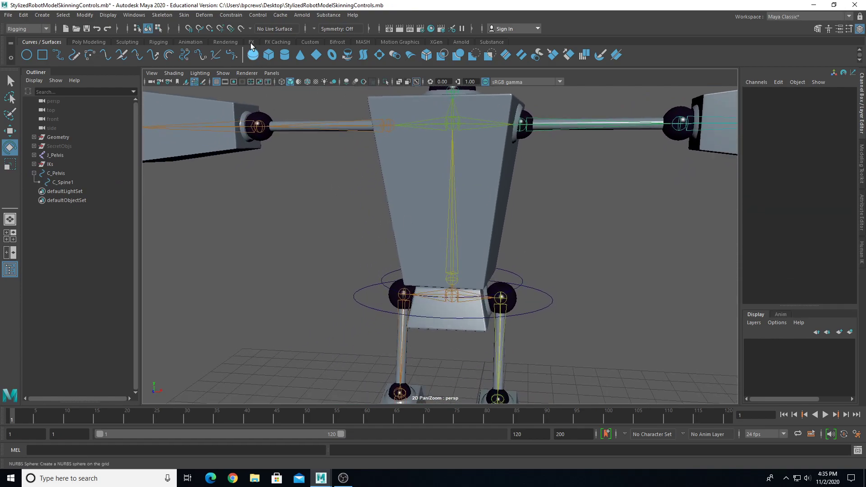
click(231, 15)
click(549, 293)
drag(553, 291, 540, 320)
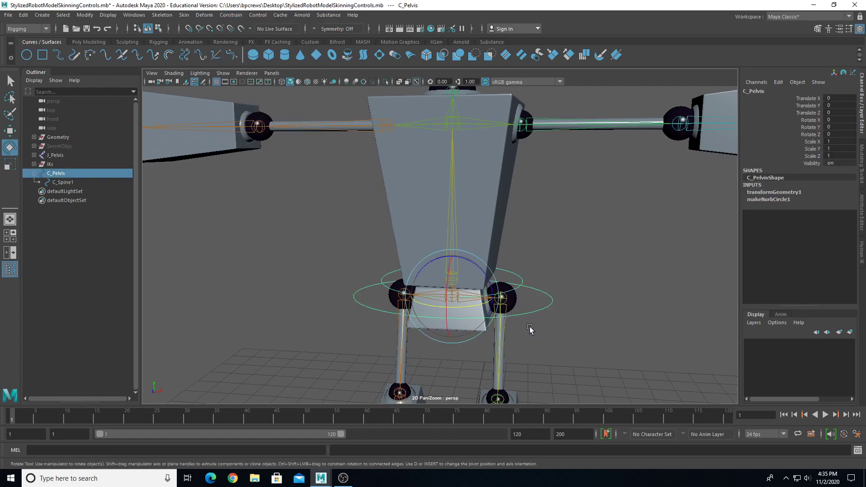
click(231, 15)
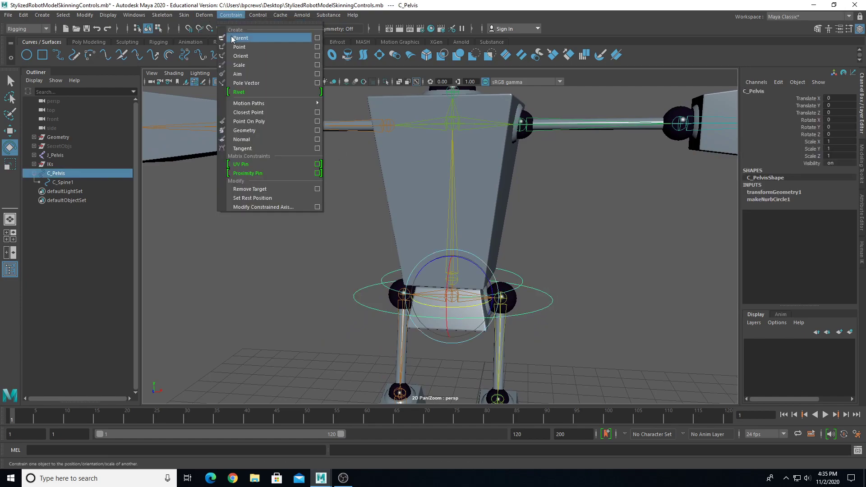
click(477, 204)
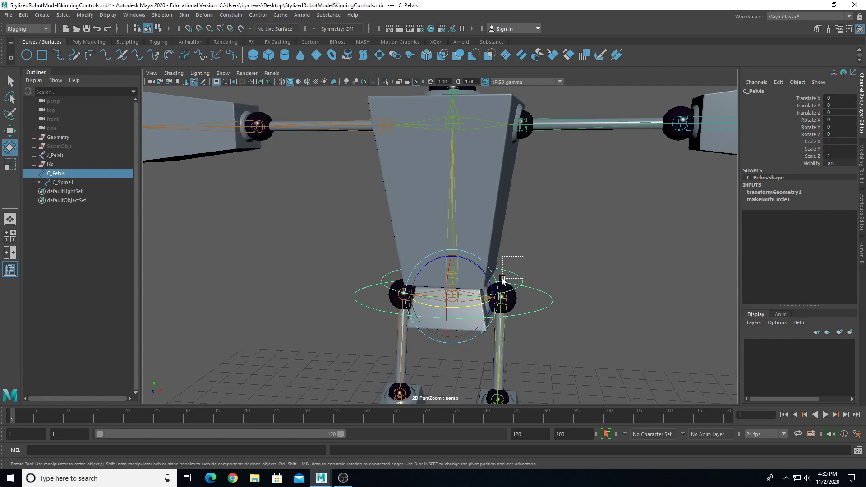
drag(503, 281, 504, 278)
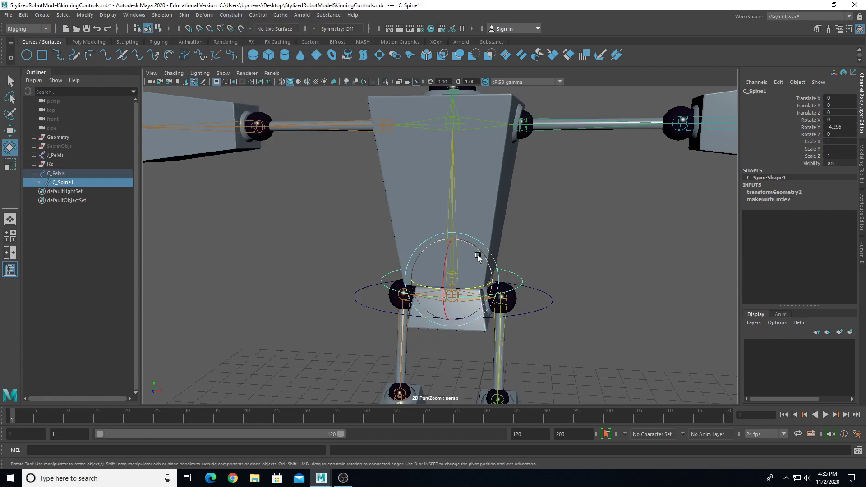
click(231, 15)
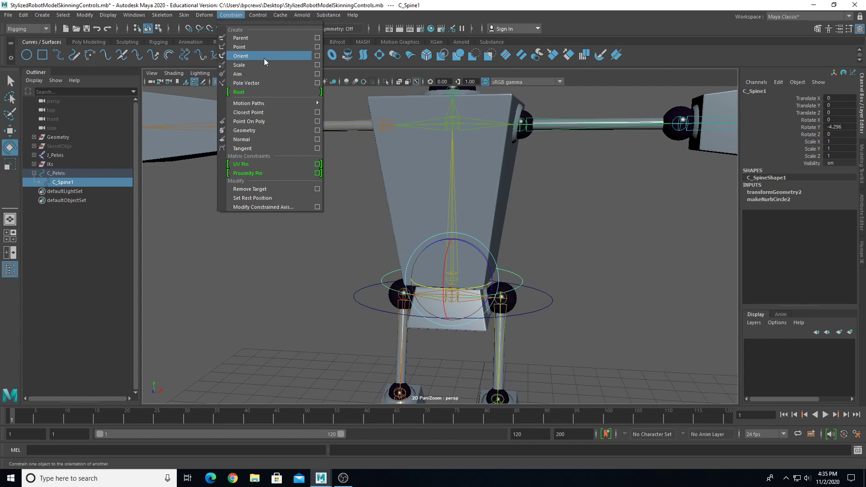
click(351, 4)
Step: Select the IK_L_Leg, IK_L_Ball and IK_L_Toe handles together, test lifting the left foot with them, and undo the move
scroll(582, 246, down, 3)
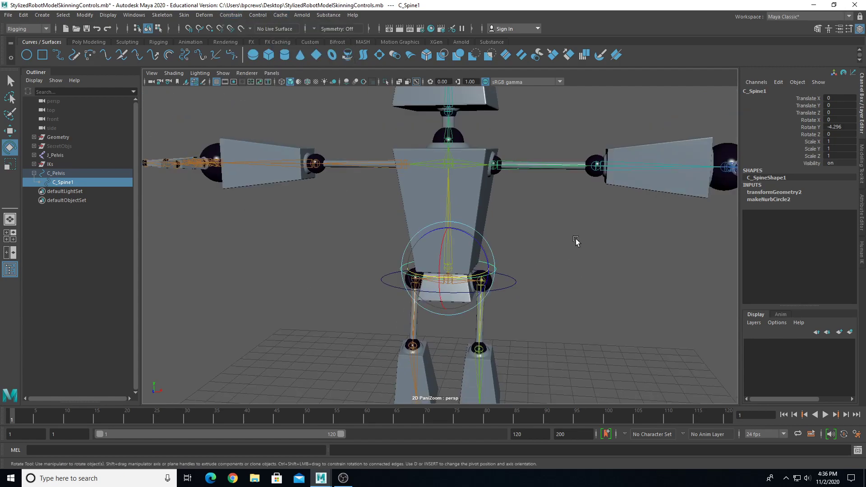
scroll(587, 261, up, 1)
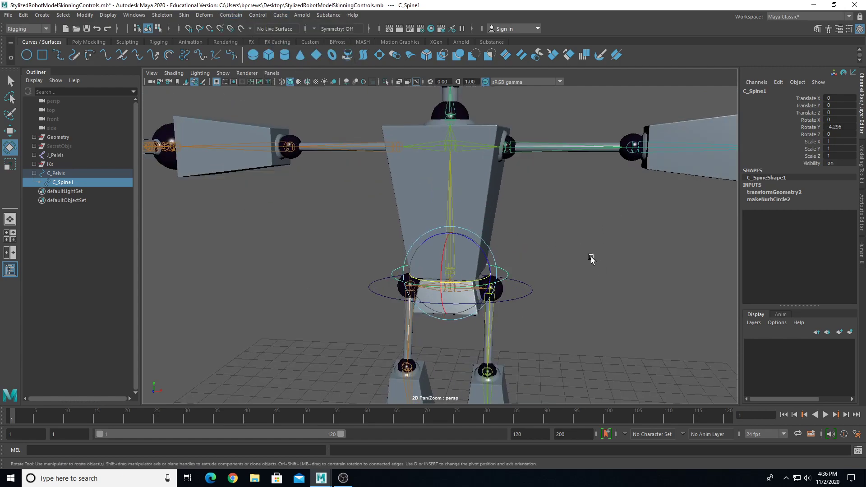
alt+drag(591, 258, 546, 324)
scroll(545, 285, down, 5)
scroll(534, 298, up, 5)
scroll(534, 298, down, 3)
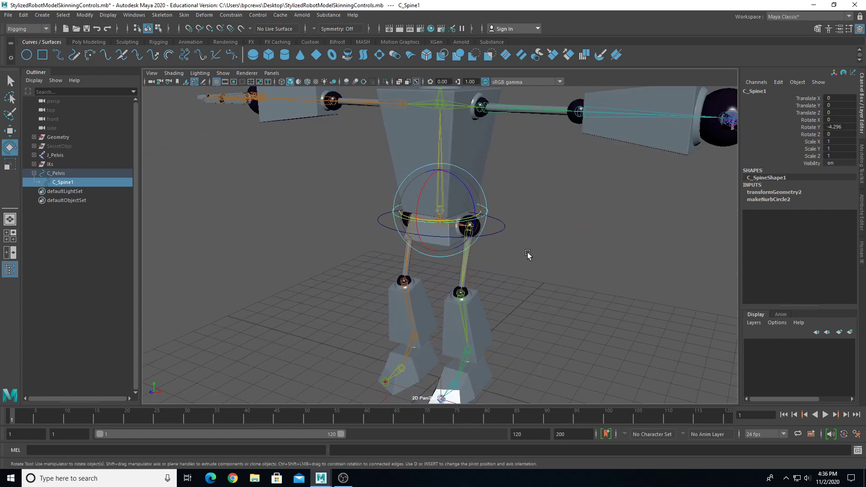
alt+drag(531, 247, 546, 264)
scroll(546, 266, down, 1)
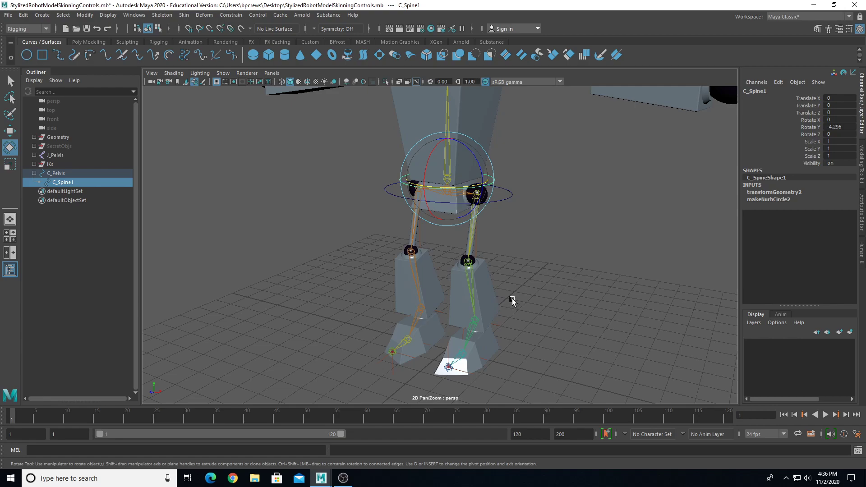
click(34, 165)
drag(69, 174, 70, 193)
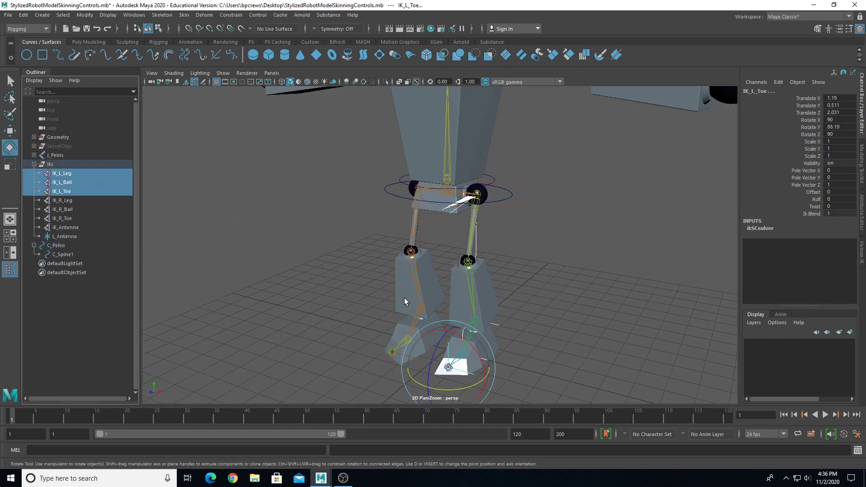
scroll(532, 352, down, 4)
alt+drag(510, 353, 459, 314)
scroll(459, 314, up, 3)
key(w)
drag(434, 276, 375, 248)
key(ctrl+z)
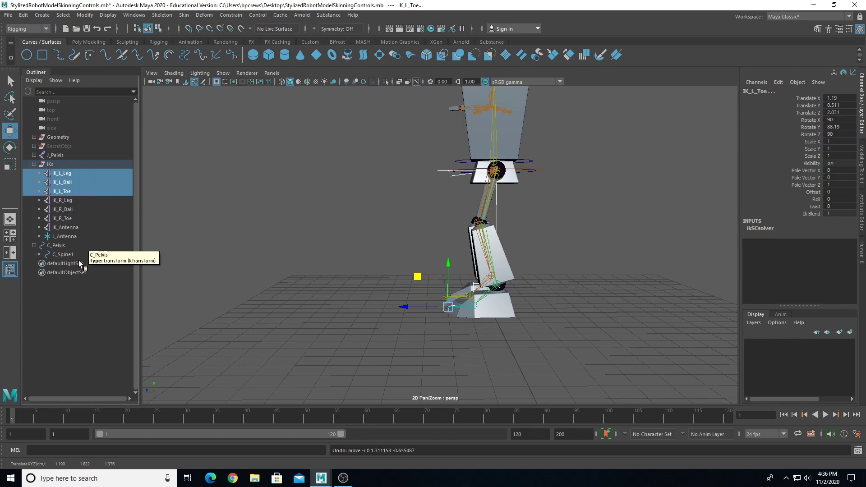
Step: Create a NURBS circle and reshape its control vertices into an elongated foot outline
click(27, 55)
alt+drag(420, 240, 427, 367)
scroll(468, 314, up, 2)
alt+middle_drag(468, 314, 532, 207)
right_drag(503, 236, 449, 239)
drag(453, 294, 479, 315)
drag(439, 294, 462, 359)
mouse_move(524, 286)
mouse_down()
mouse_move(553, 308)
mouse_move(528, 300)
mouse_up()
drag(448, 241, 479, 271)
middle_drag(494, 294, 534, 293)
key(Left)
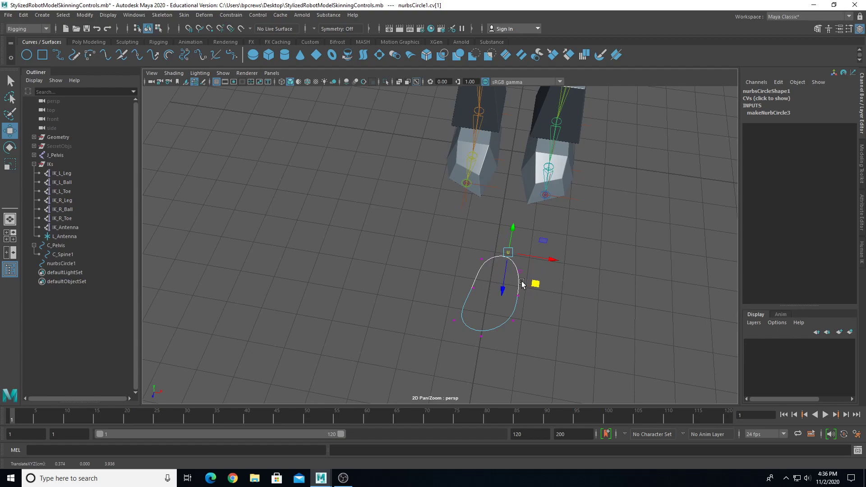
Step: Move the foot curve as a whole object to the left foot and enlarge it to roughly the foot's size
right_drag(498, 264, 534, 243)
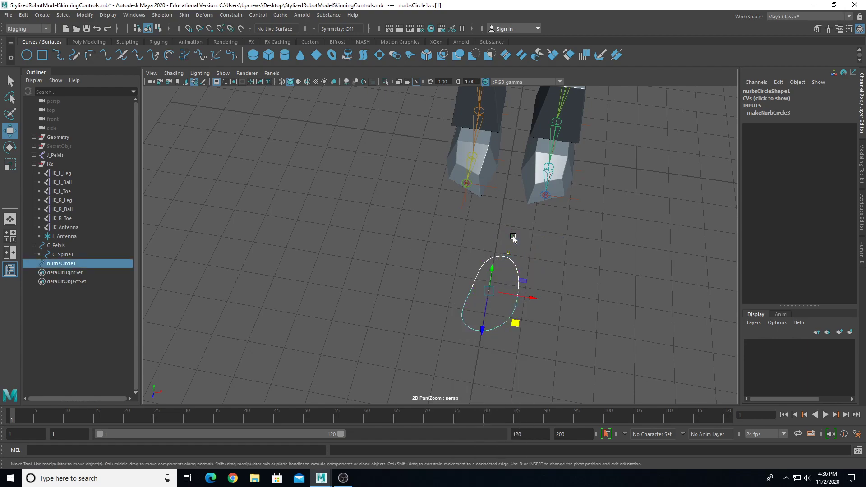
drag(491, 338, 508, 216)
key(ctrl+z)
click(429, 290)
click(479, 342)
drag(493, 335, 515, 213)
key(r)
key(w)
drag(559, 174, 538, 157)
key(r)
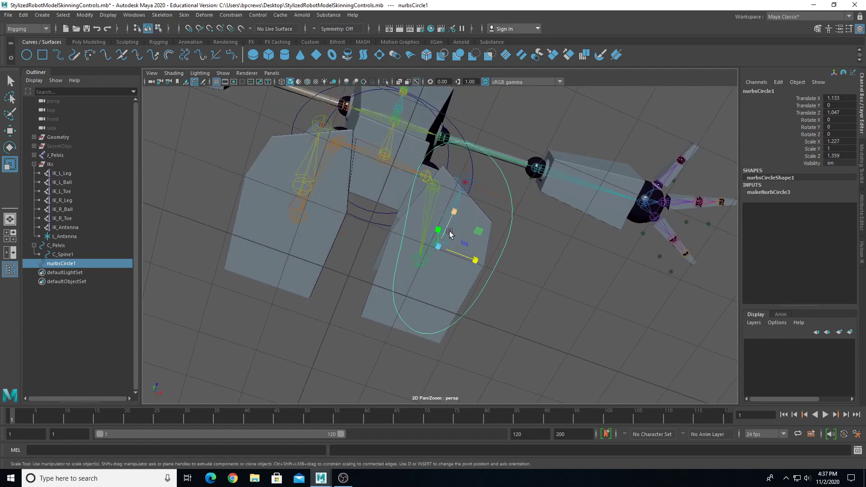
Step: Refine the curve's fit to about 1.0 in Translate X and 0.64 in Translate Z, scaled about 1.49 in X and 1.55 in Z
key(w)
drag(475, 230, 460, 249)
key(r)
drag(457, 282, 459, 283)
drag(437, 231, 443, 228)
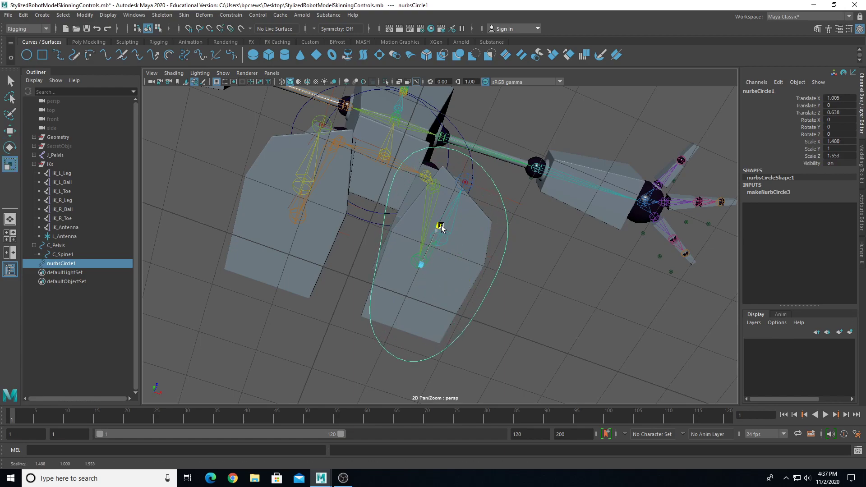
Step: Pull the foot curve's inner-side and inner-heel control vertices outward so the outline clears the left foot
right_click(541, 251)
click(464, 250)
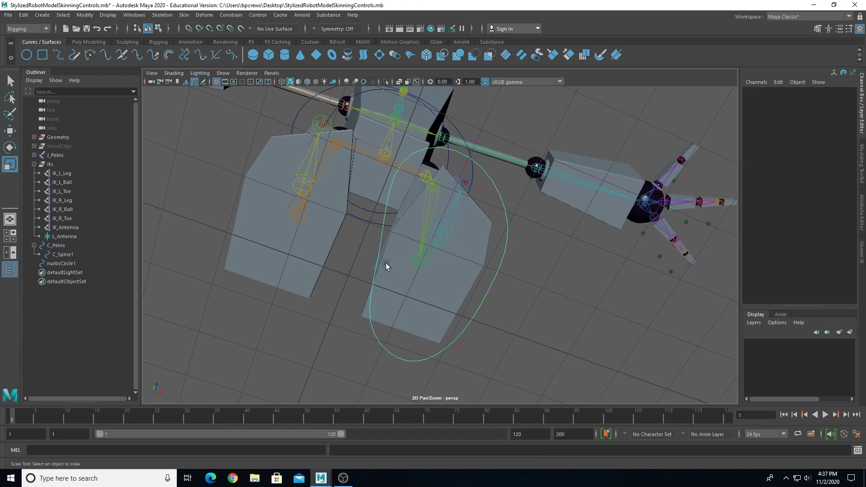
drag(384, 261, 384, 261)
key(w)
drag(422, 239, 408, 240)
drag(347, 311, 372, 338)
drag(398, 312, 373, 324)
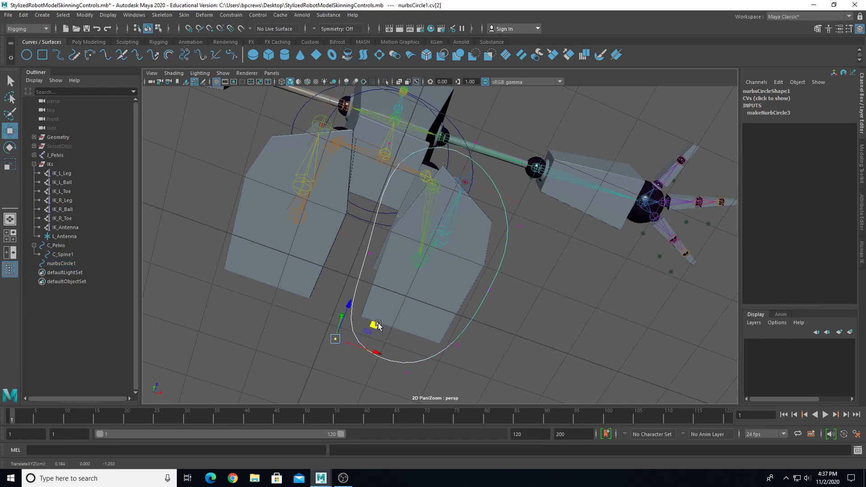
Step: Undo the last vertex changes and reposition the control vertex at the inner front of the foot curve
alt+drag(398, 382, 386, 207)
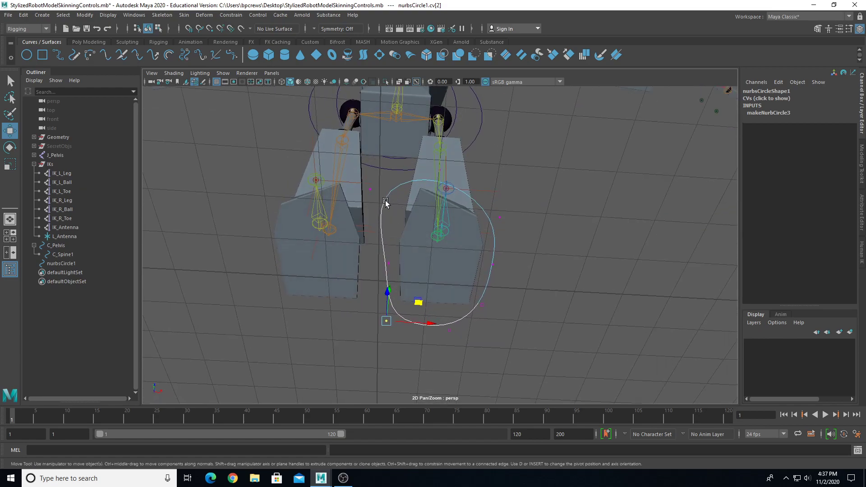
drag(364, 179, 355, 249)
key(ctrl+z)
key(ctrl+z)
click(395, 175)
mouse_move(424, 188)
mouse_down()
mouse_move(449, 196)
mouse_move(436, 197)
mouse_up()
Step: Return the foot curve to object mode and rename it C_L_Foot
alt+drag(366, 264, 387, 256)
right_drag(387, 256, 447, 240)
double_click(751, 91)
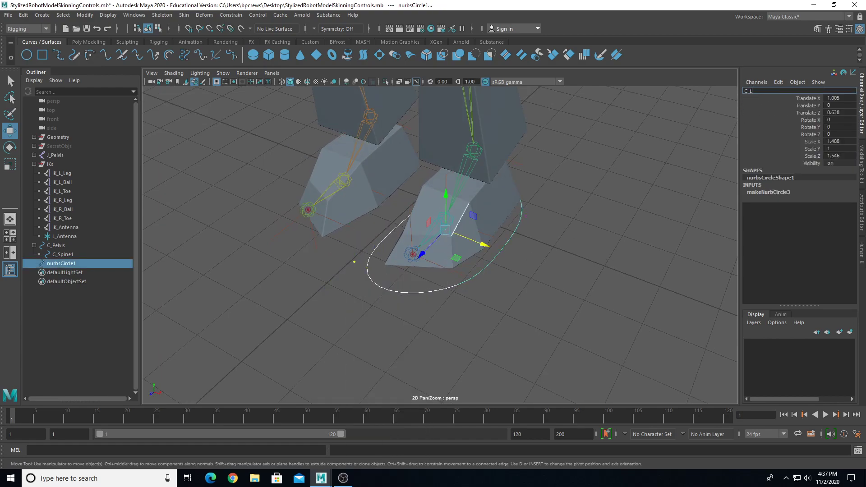
text(C_L_Foot)
key(Return)
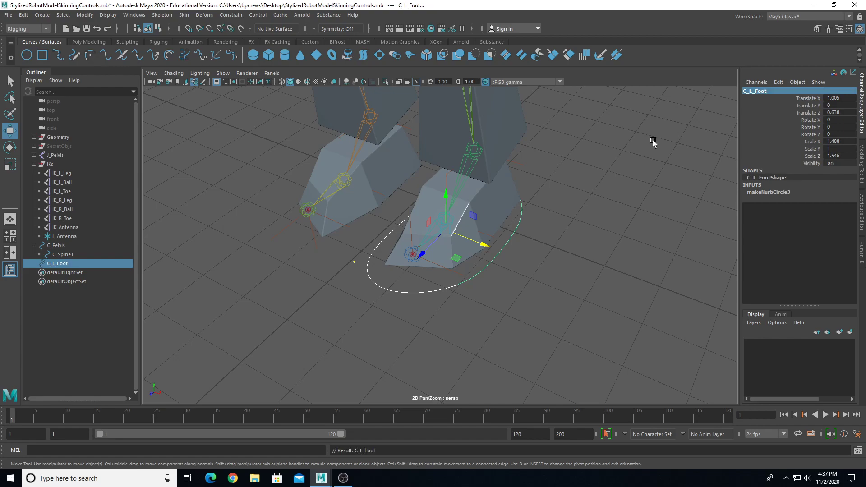
Step: Freeze the transformations of the C_L_Foot curve
scroll(322, 235, down, 3)
alt+drag(321, 236, 376, 252)
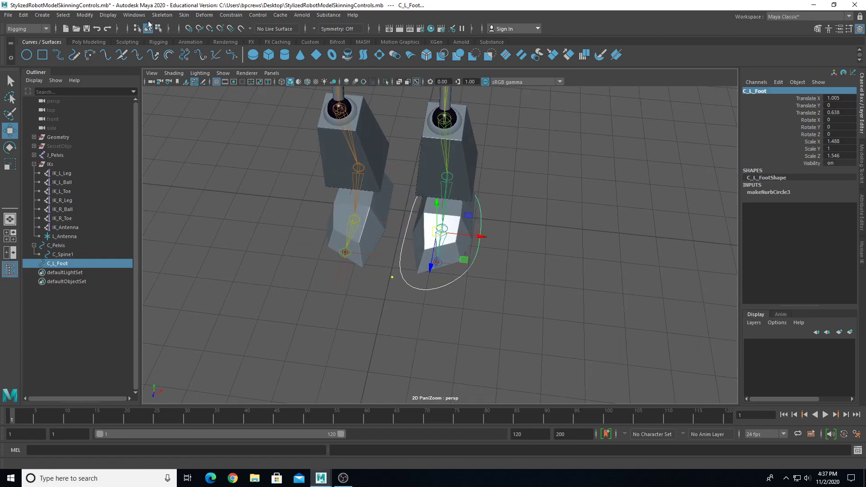
click(86, 15)
click(111, 60)
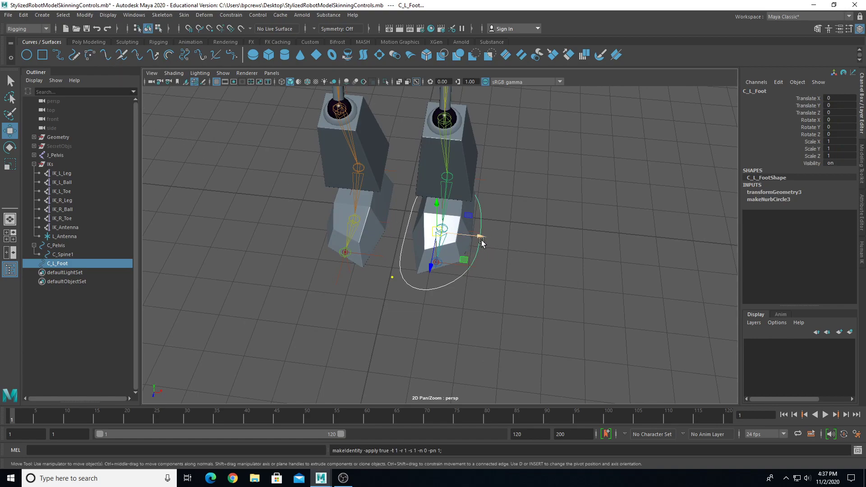
Step: Duplicate C_L_Foot, move the copy aside and mirror it with a Scale X of -1
key(ctrl+d)
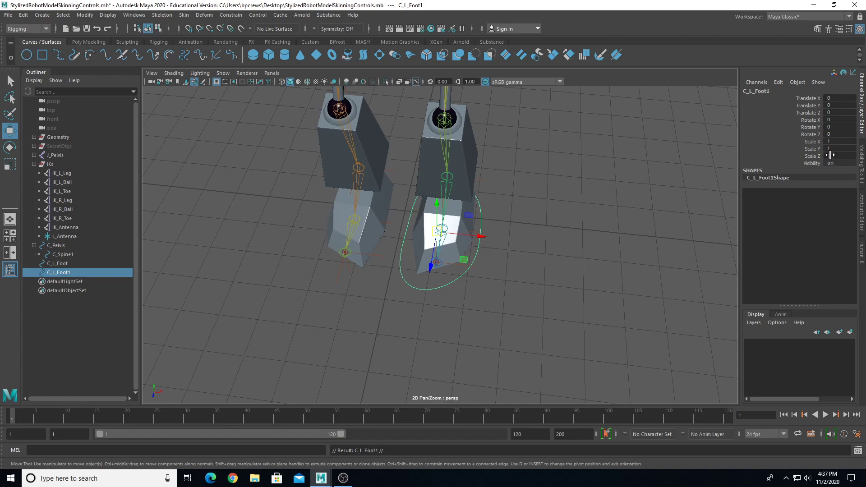
drag(479, 235, 603, 248)
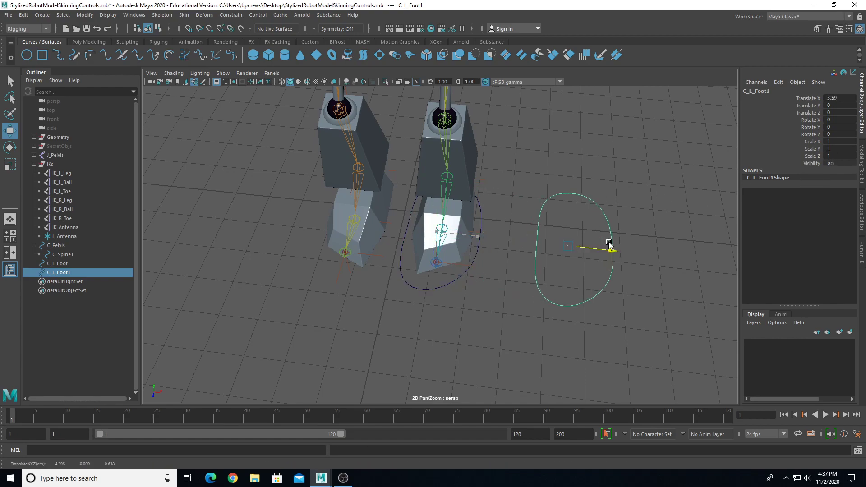
click(852, 142)
text(-1)
key(Return)
Step: Place the mirrored copy around the right foot at Translate X about -2.01 and freeze its transformations
alt+drag(530, 294, 558, 262)
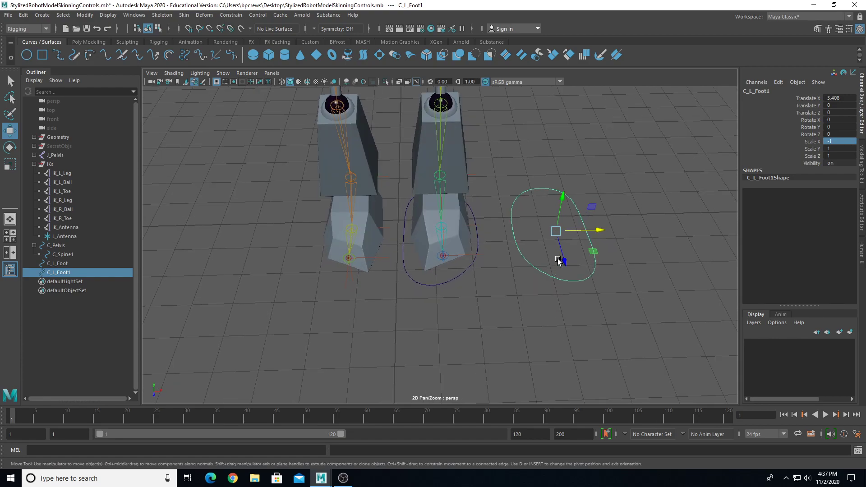
drag(592, 230, 400, 272)
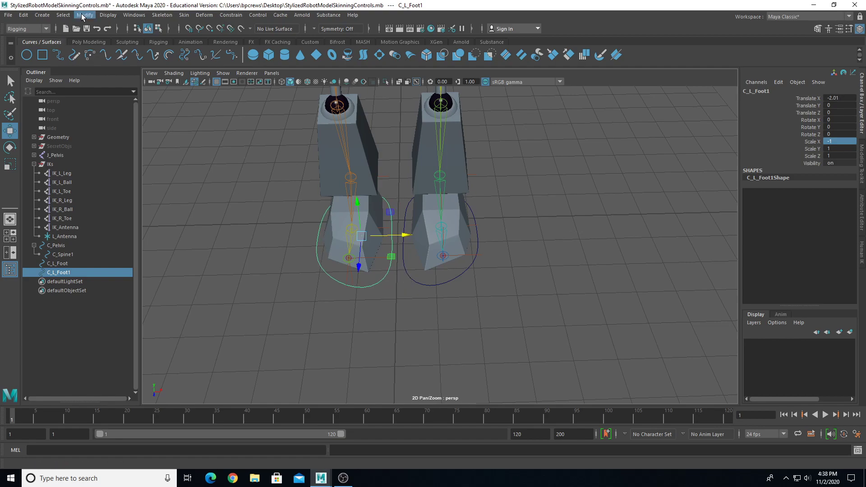
click(84, 15)
click(97, 57)
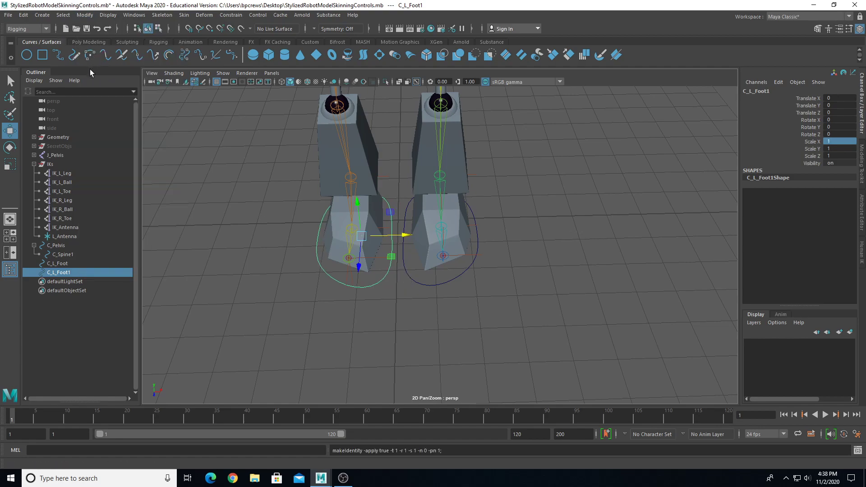
Step: Examine from several angles how the two foot curves sit around the feet
alt+drag(361, 286, 332, 274)
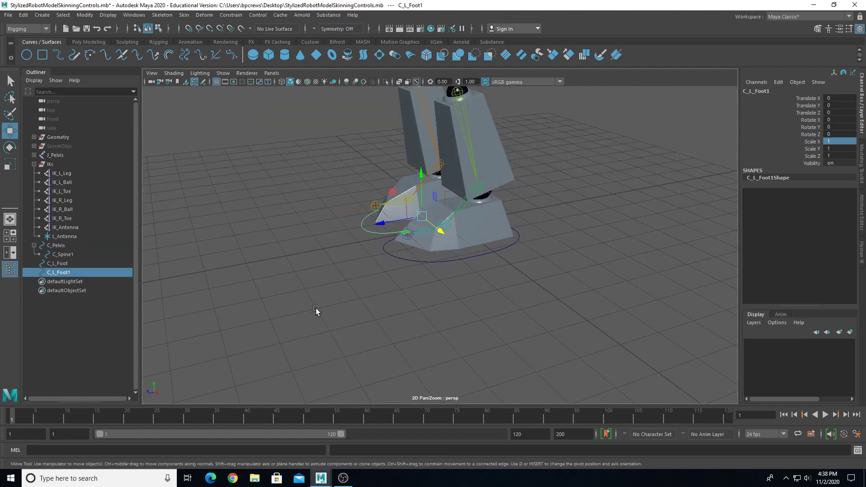
scroll(414, 270, up, 1)
scroll(411, 247, down, 3)
alt+middle_drag(429, 253, 409, 299)
alt+drag(409, 298, 469, 297)
scroll(475, 303, up, 5)
alt+drag(475, 304, 414, 280)
scroll(413, 275, down, 3)
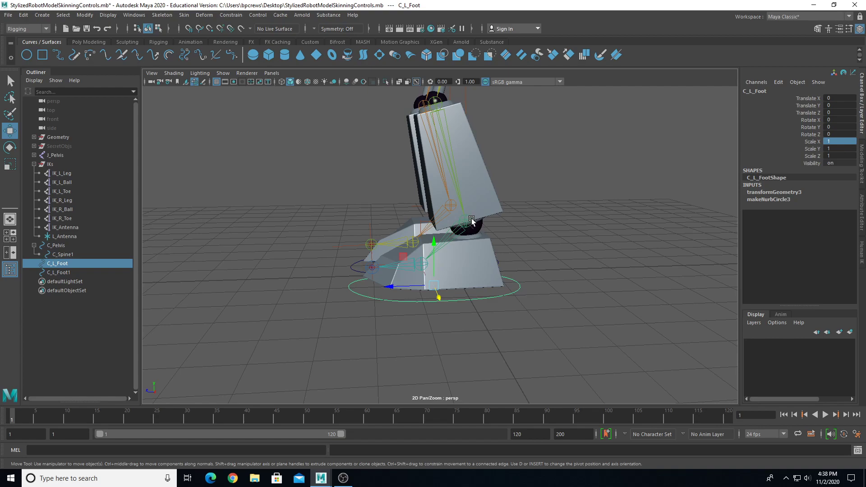
Step: Move the pivot of C_L_Foot to the left ankle joint, snapping it to the joint's point
alt+drag(360, 307, 378, 318)
key(d)
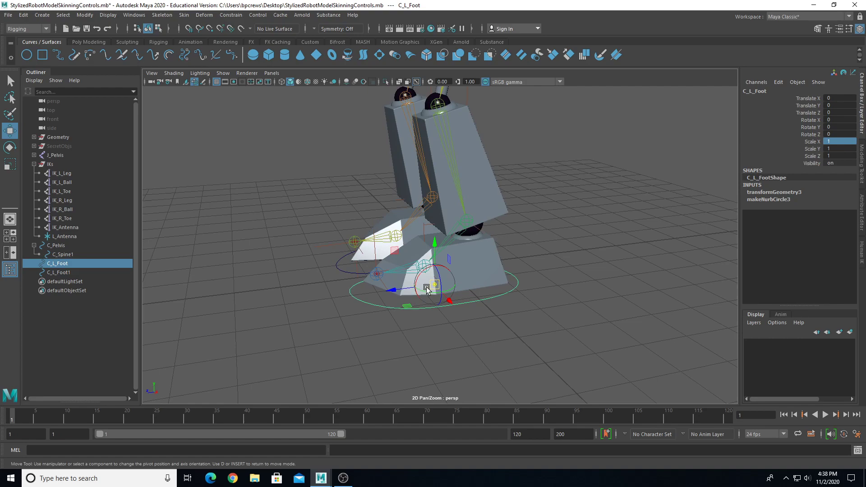
key(v)
drag(433, 285, 493, 310)
scroll(459, 233, up, 5)
scroll(457, 221, up, 3)
key(v)
drag(538, 220, 485, 224)
alt+drag(531, 248, 446, 276)
key(f)
alt+drag(387, 311, 424, 311)
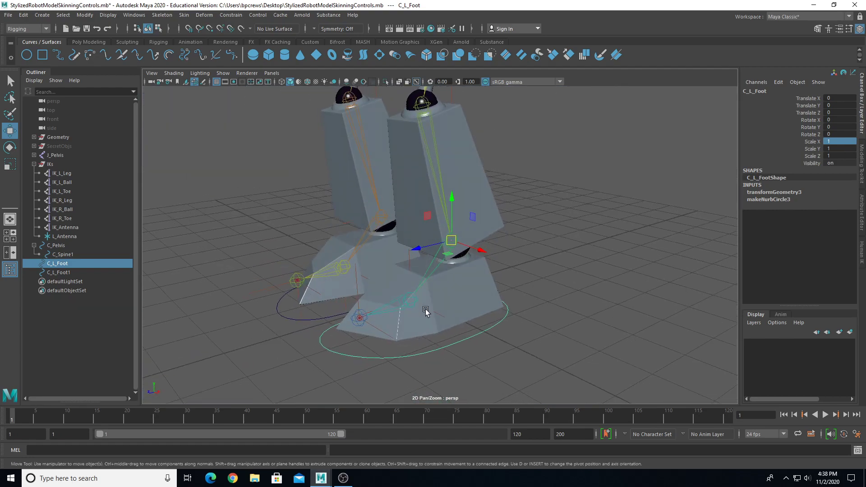
Step: Test rotating C_L_Foot about its ankle pivot and undo the rotation
key(e)
drag(434, 204, 419, 251)
key(ctrl+z)
Step: Move the pivot of the mirrored foot curve to the right ankle joint, snapping it to the joint's point
alt+drag(319, 311, 494, 410)
key(f)
key(d)
drag(478, 276, 430, 193)
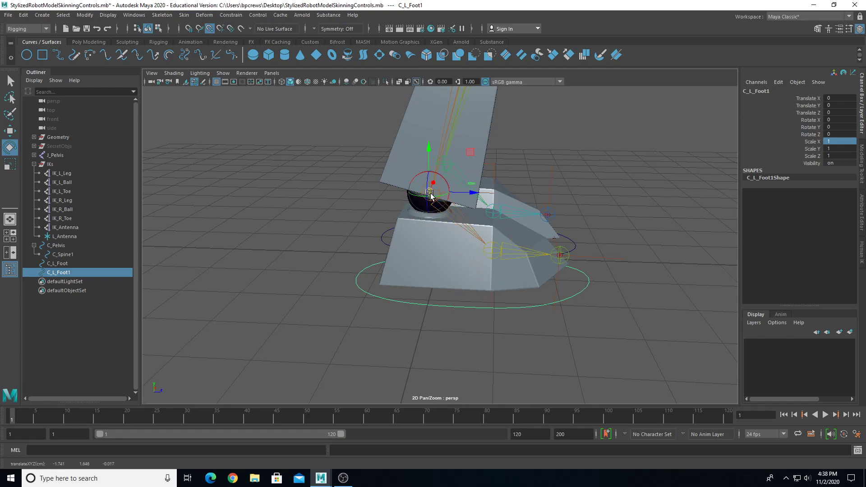
alt+right_drag(430, 194, 451, 212)
alt+drag(450, 212, 383, 190)
alt+middle_drag(383, 189, 393, 289)
alt+right_drag(393, 289, 406, 306)
alt+drag(398, 283, 370, 279)
key(v)
drag(340, 180, 436, 185)
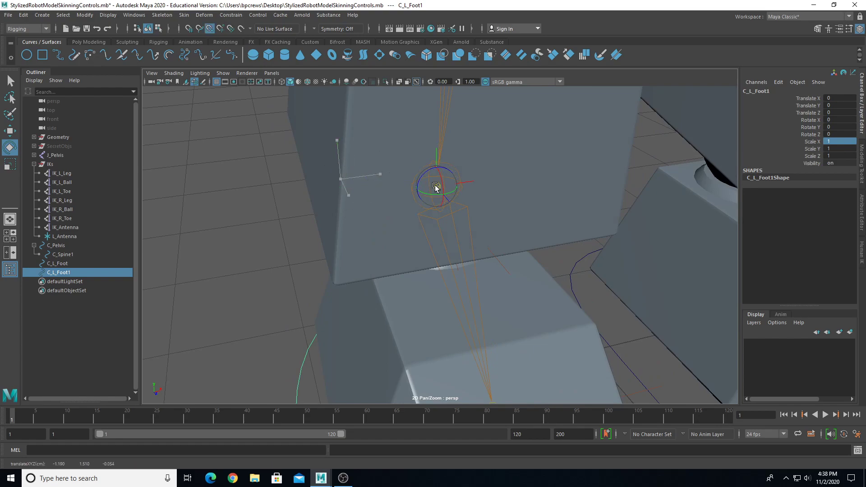
alt+drag(369, 224, 398, 218)
key(d)
Step: Rename the mirrored foot curve C_R_Foot
click(757, 91)
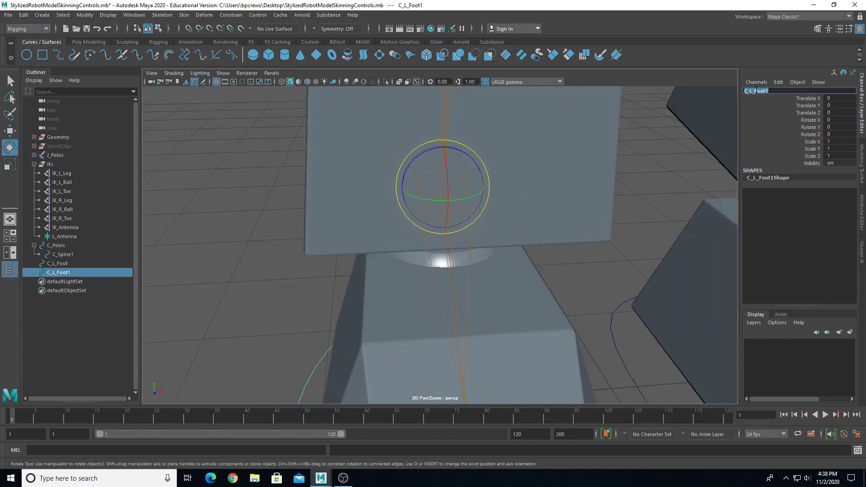
click(747, 91)
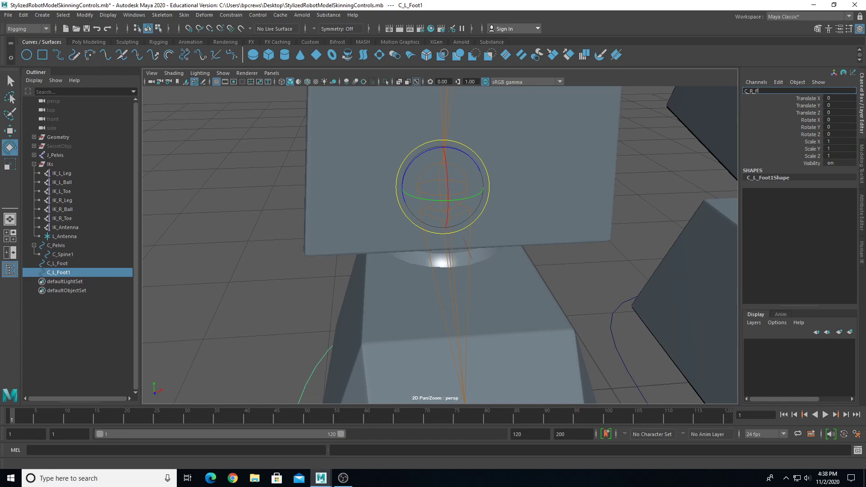
text(oot)
key(Return)
Step: Review C_L_Foot together with the IK_L_Leg, IK_L_Ball and IK_L_Toe handles of the left foot
scroll(477, 267, down, 5)
alt+drag(529, 352, 459, 267)
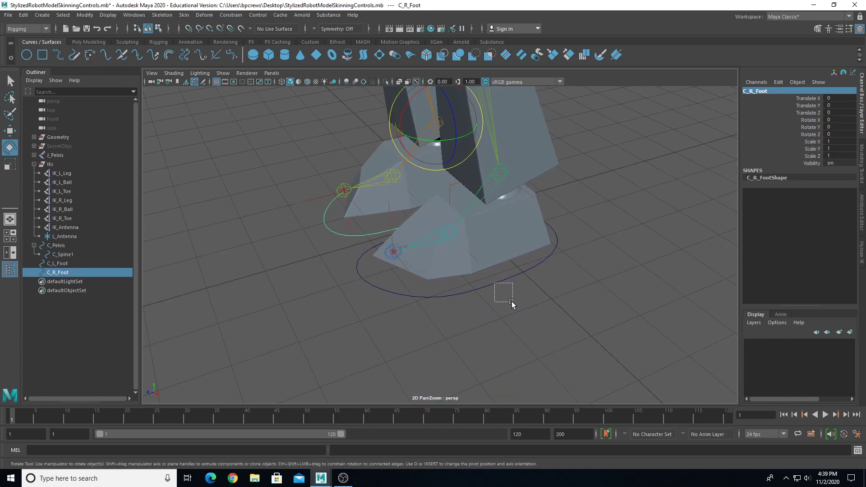
click(497, 287)
key(w)
scroll(498, 236, down, 5)
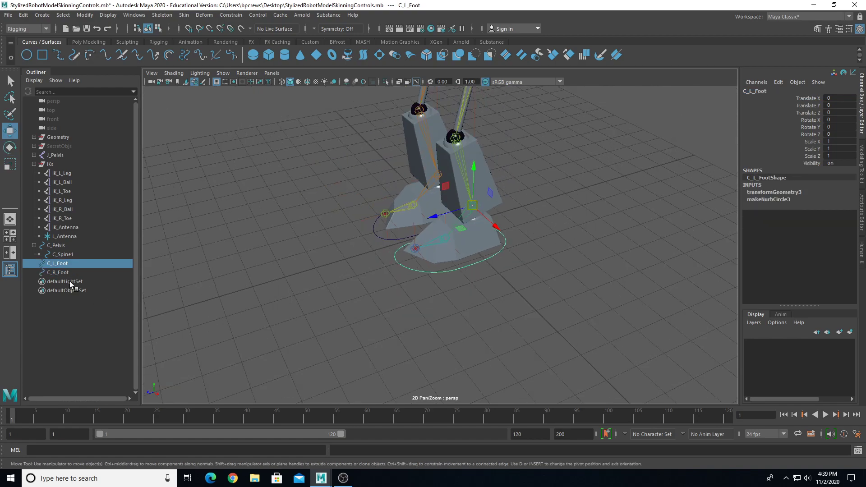
alt+drag(394, 264, 410, 273)
click(65, 258)
click(65, 264)
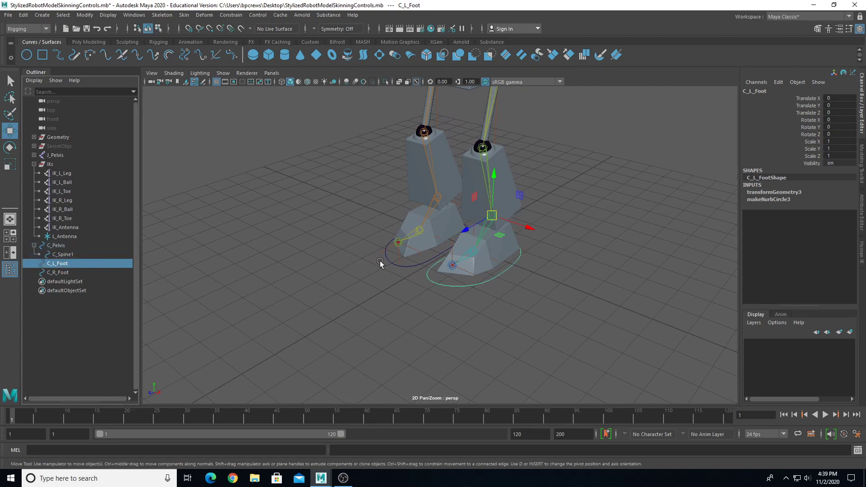
alt+drag(396, 259, 383, 250)
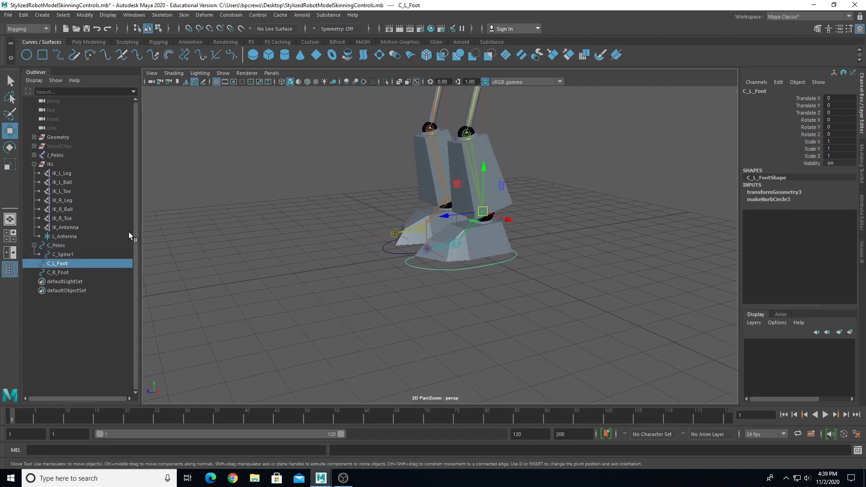
ctrl+click(67, 173)
ctrl+click(67, 181)
ctrl+click(67, 191)
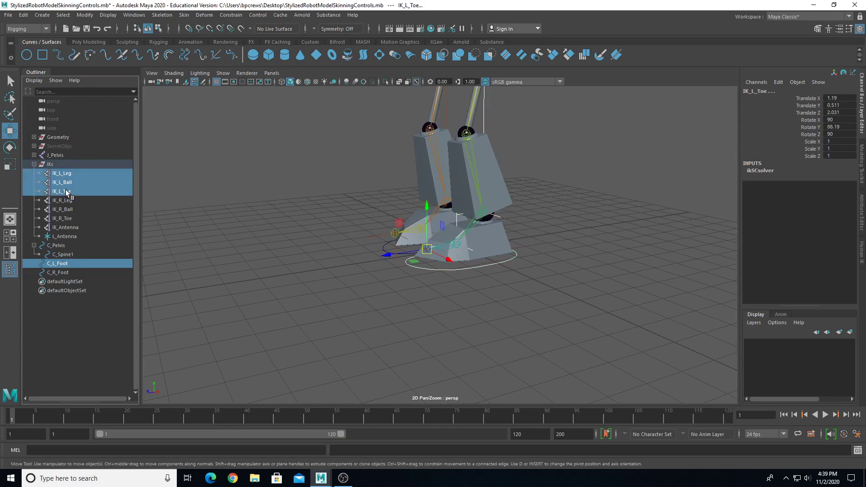
click(70, 181)
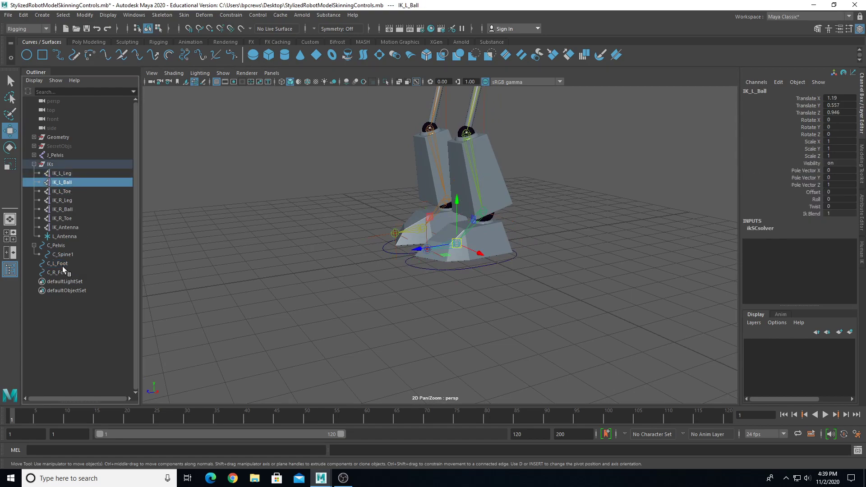
Step: Parent-constrain IK_L_Leg to C_L_Foot with Maintain offset on and all translate and rotate axes
click(68, 264)
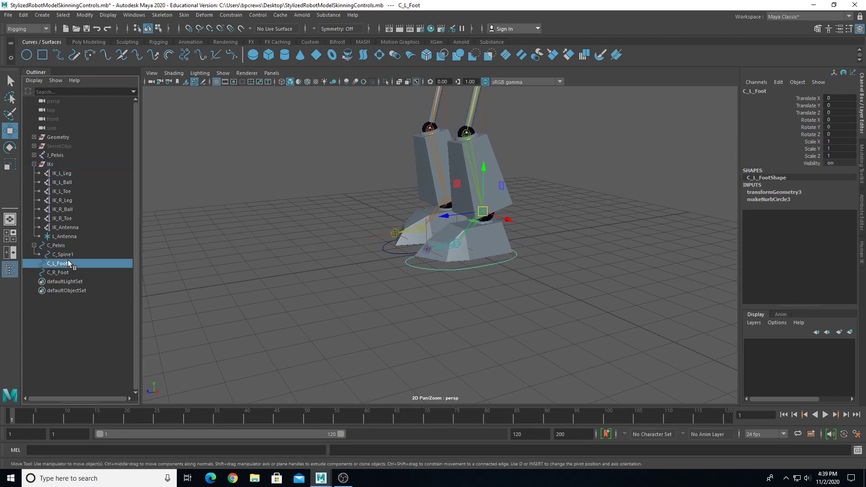
ctrl+click(66, 175)
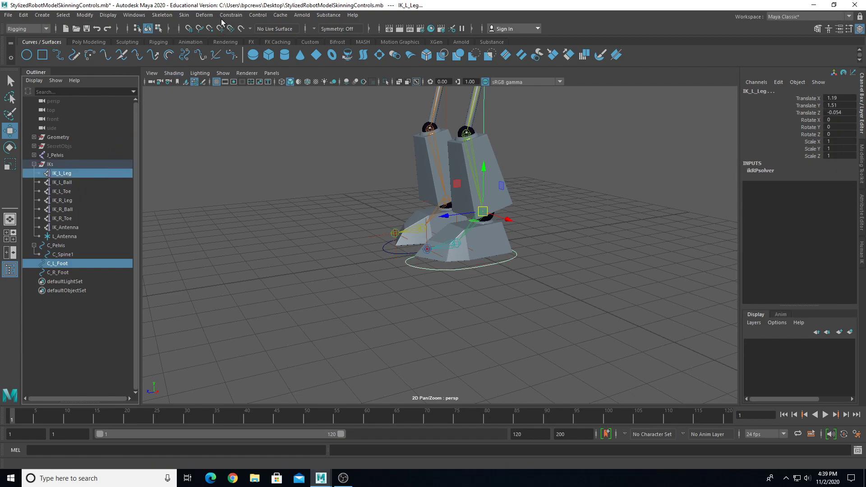
click(234, 16)
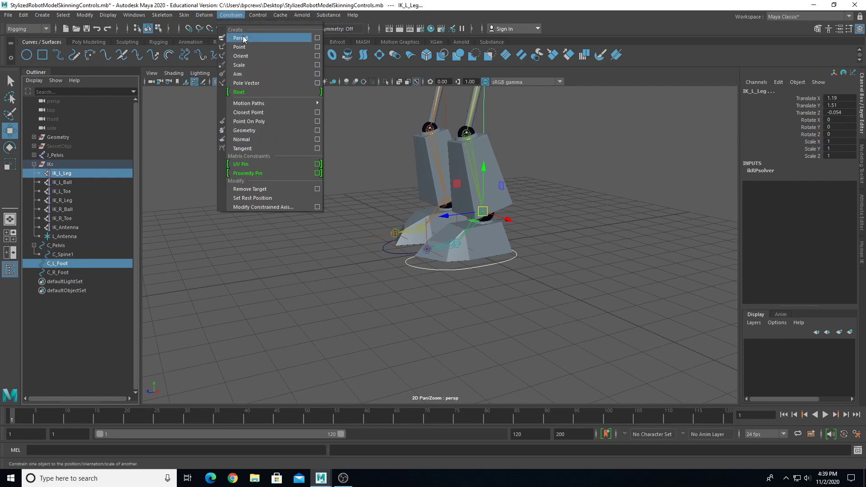
click(317, 38)
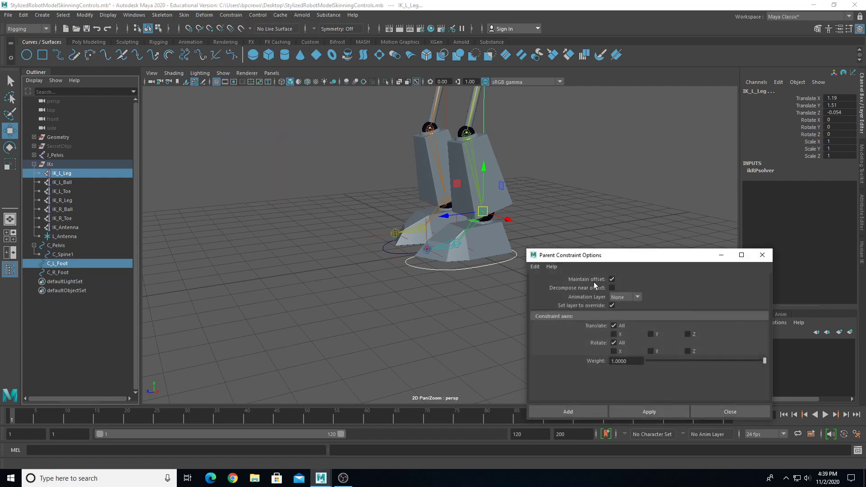
click(633, 412)
Step: Test the IK_L_Leg constraint by moving C_L_Foot down and back, and undo the move
drag(601, 259, 683, 253)
click(486, 267)
scroll(461, 265, down, 3)
alt+drag(460, 265, 434, 230)
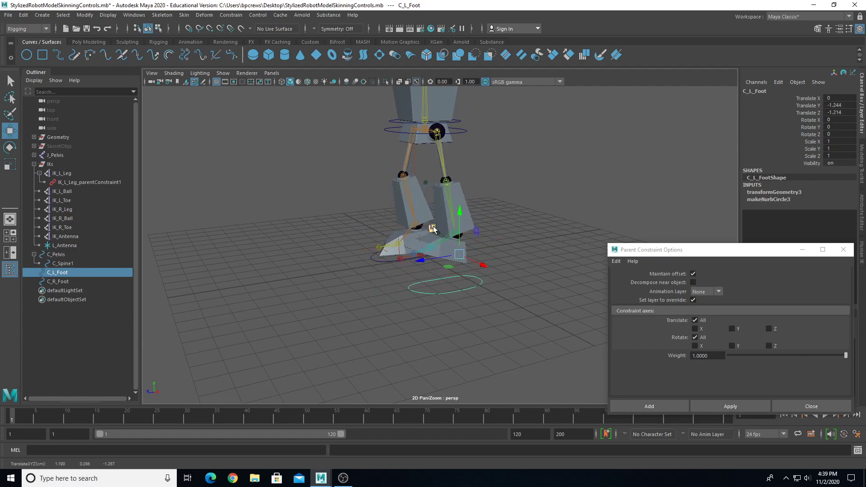
key(ctrl+z)
Step: Parent-constrain IK_L_Ball and IK_L_Toe, one at a time, to C_L_Foot with Maintain offset on and all translate and rotate axes
click(75, 263)
click(65, 272)
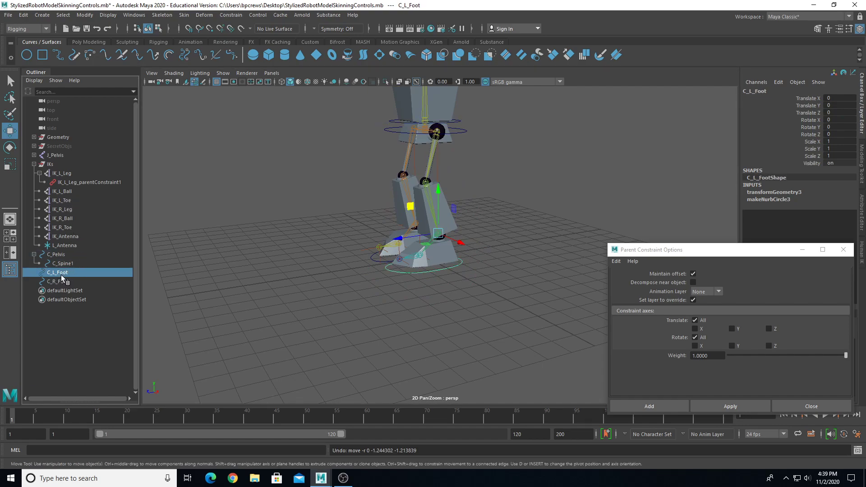
ctrl+click(62, 191)
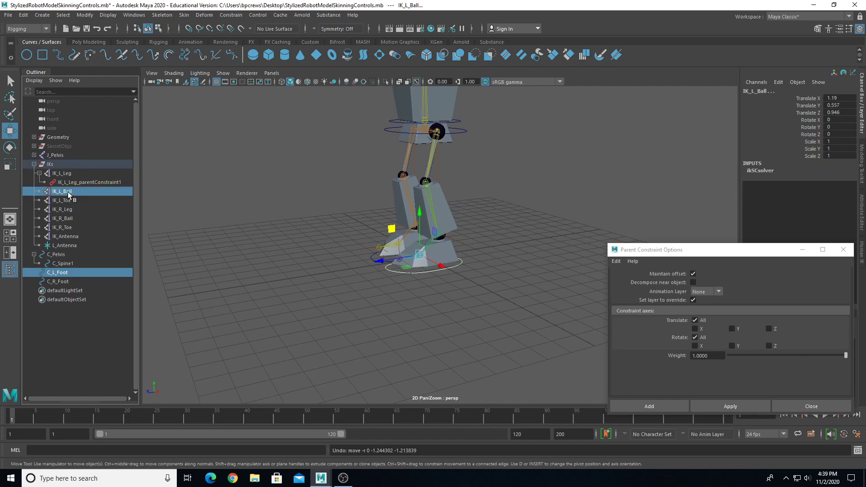
click(717, 404)
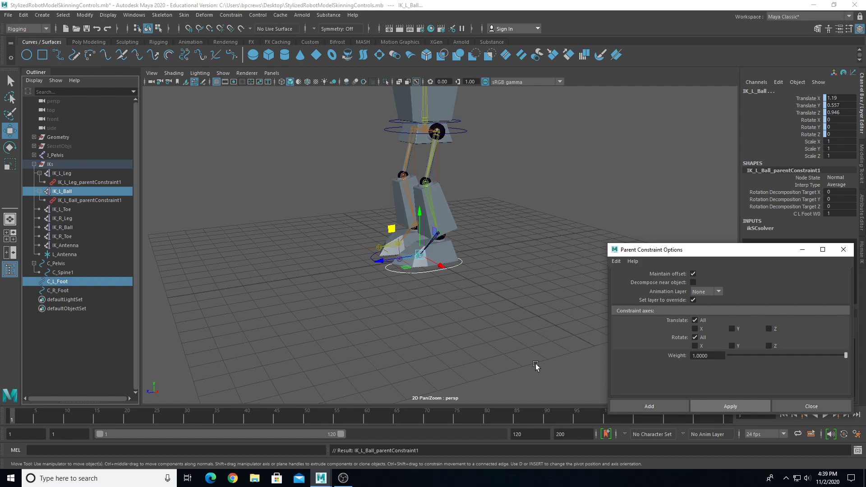
click(58, 282)
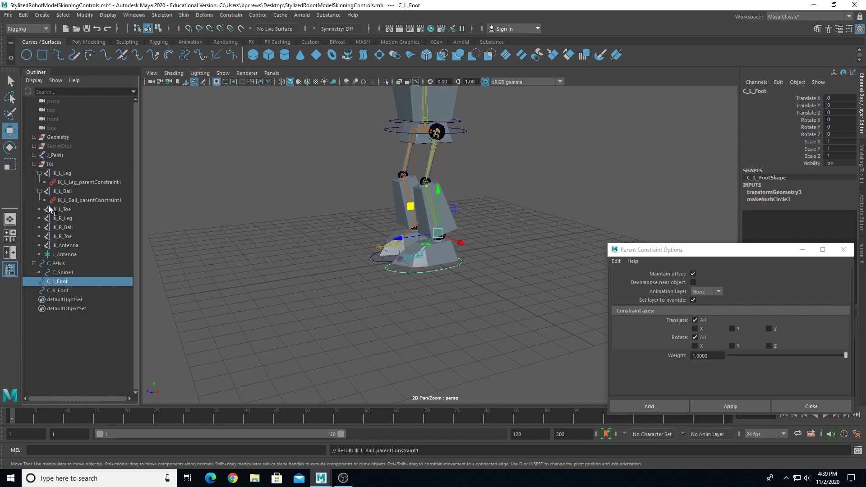
ctrl+click(63, 209)
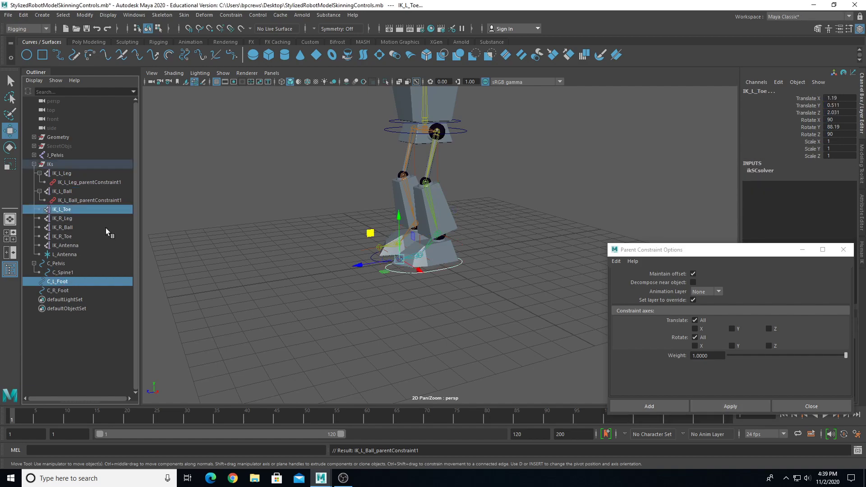
click(730, 406)
Step: Test the left foot's constraints by moving C_L_Foot backward away from the body, and undo the move
scroll(441, 285, up, 5)
click(437, 291)
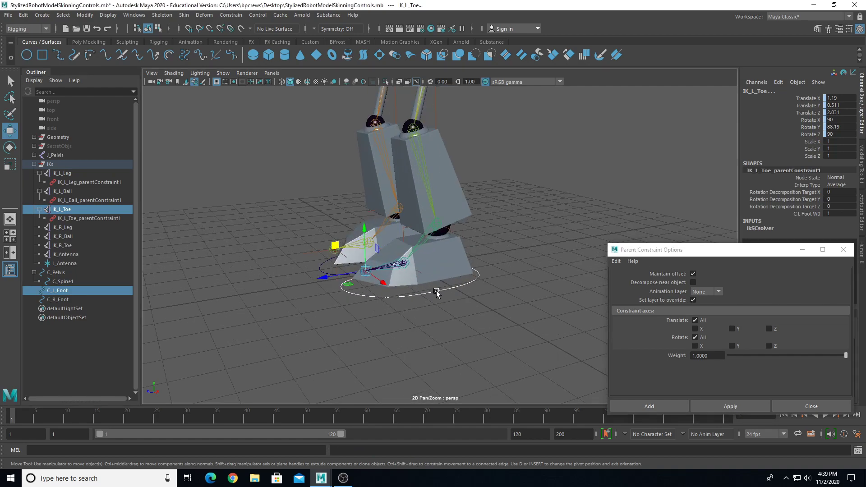
scroll(434, 291, down, 4)
alt+drag(433, 291, 394, 294)
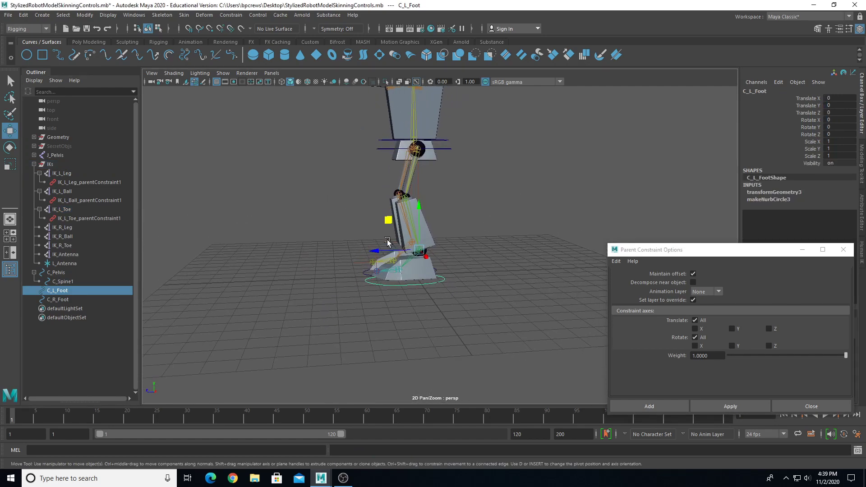
drag(387, 225, 492, 225)
key(ctrl+z)
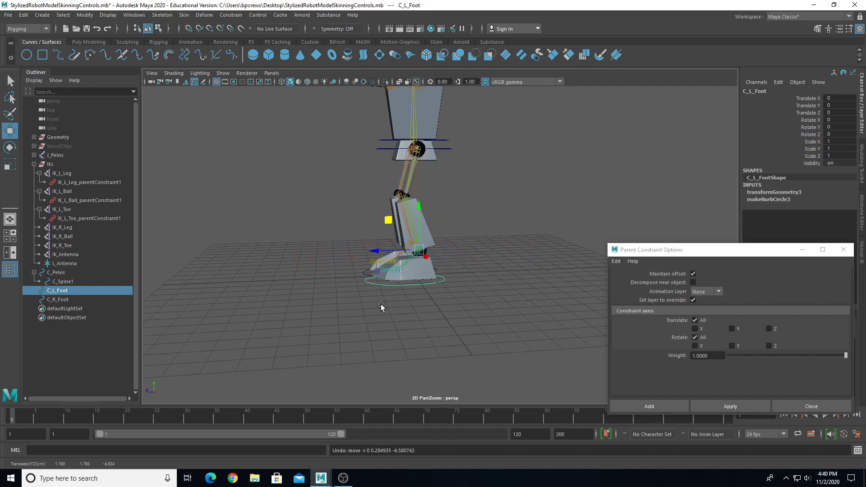
Step: Test rotating C_L_Foot about its X axis and lifting it, undoing each change
key(e)
drag(383, 213, 381, 252)
key(ctrl+z)
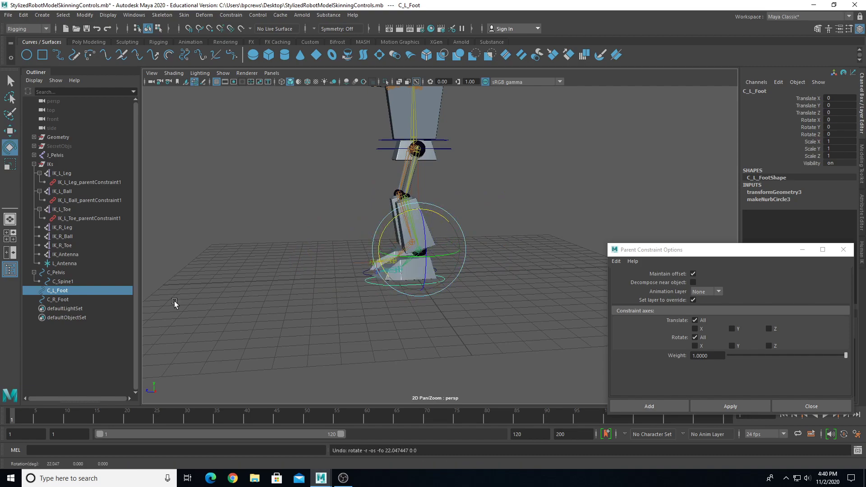
middle_drag(60, 284, 337, 299)
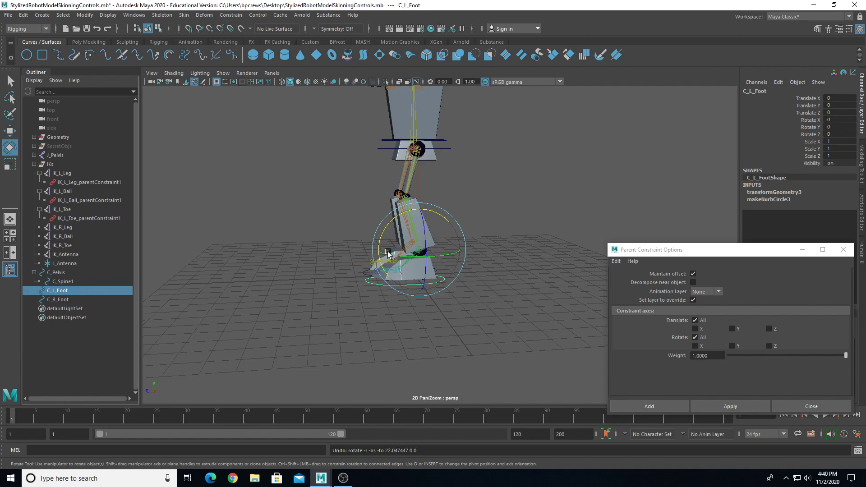
key(w)
drag(386, 233, 369, 188)
key(ctrl+z)
Step: Parent-constrain IK_R_Leg to C_R_Foot with Maintain offset on and all translate and rotate axes
alt+drag(316, 275, 468, 280)
scroll(451, 284, up, 4)
alt+middle_drag(421, 291, 396, 284)
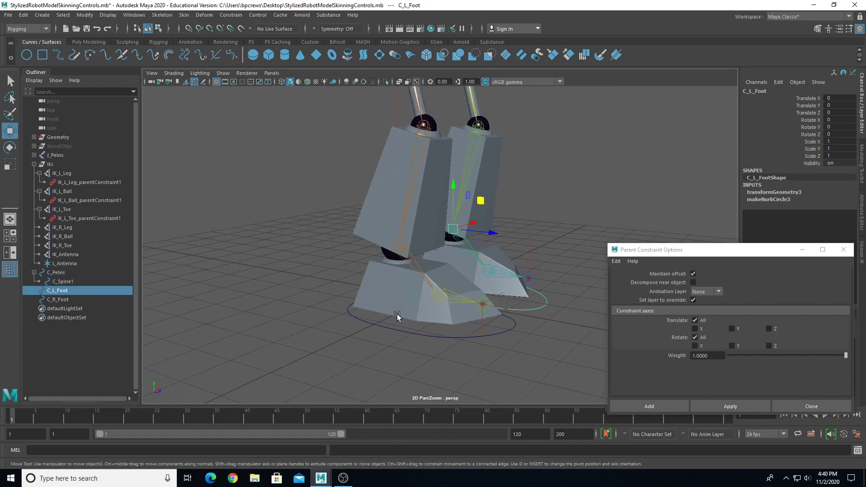
drag(394, 341, 393, 342)
alt+drag(393, 342, 364, 351)
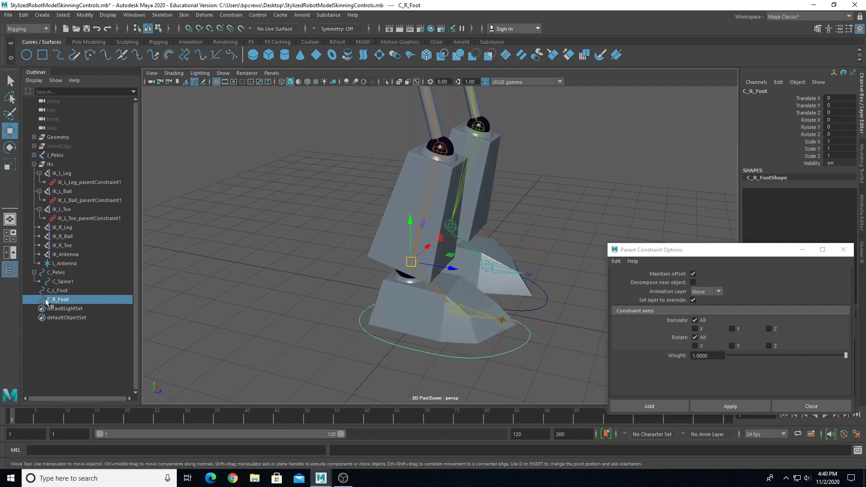
ctrl+click(73, 226)
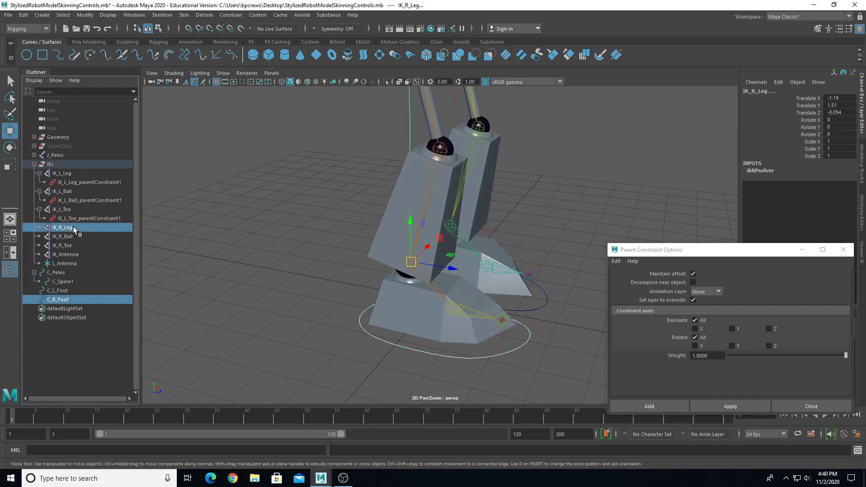
click(730, 405)
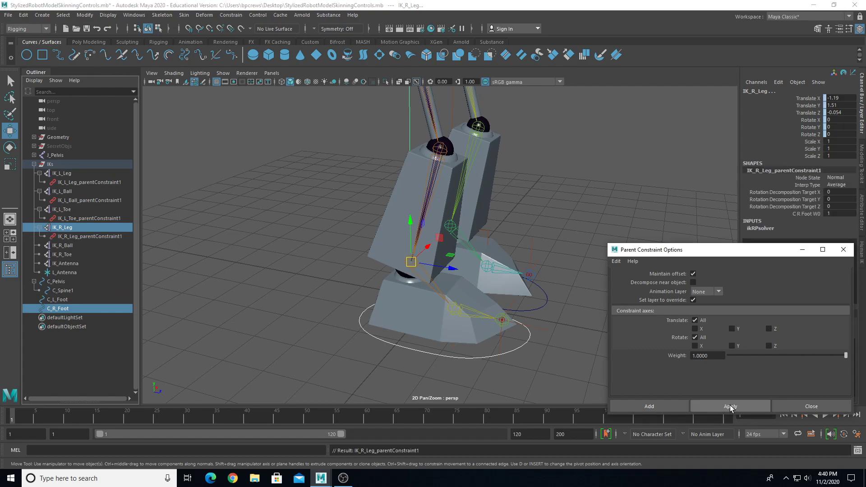
Step: Parent-constrain IK_R_Ball and IK_R_Toe, one at a time, to C_R_Foot with the same maintained offset
click(62, 306)
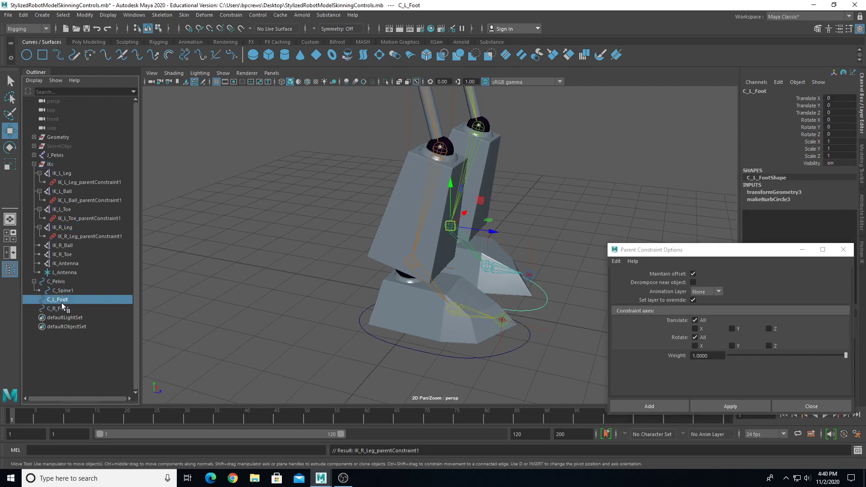
ctrl+click(72, 247)
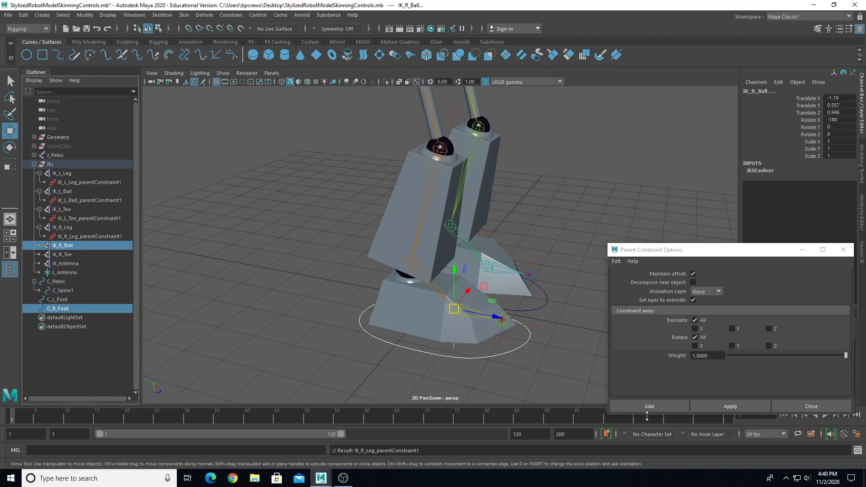
click(746, 405)
click(57, 317)
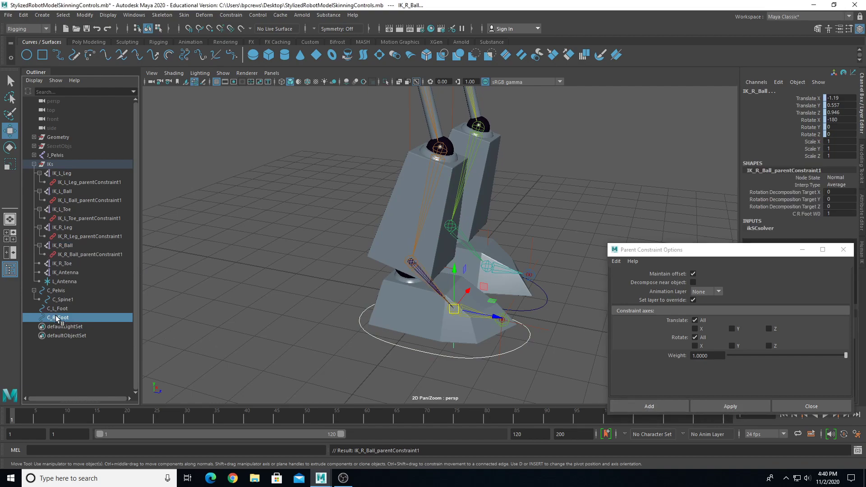
ctrl+click(63, 263)
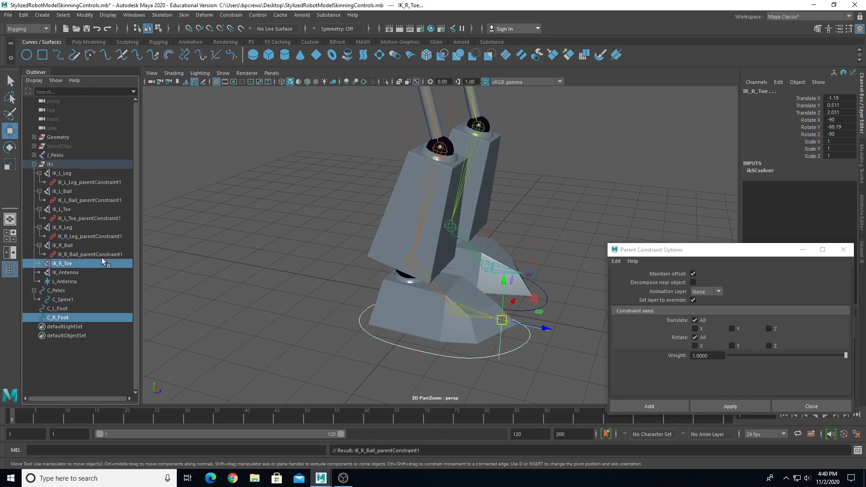
click(731, 407)
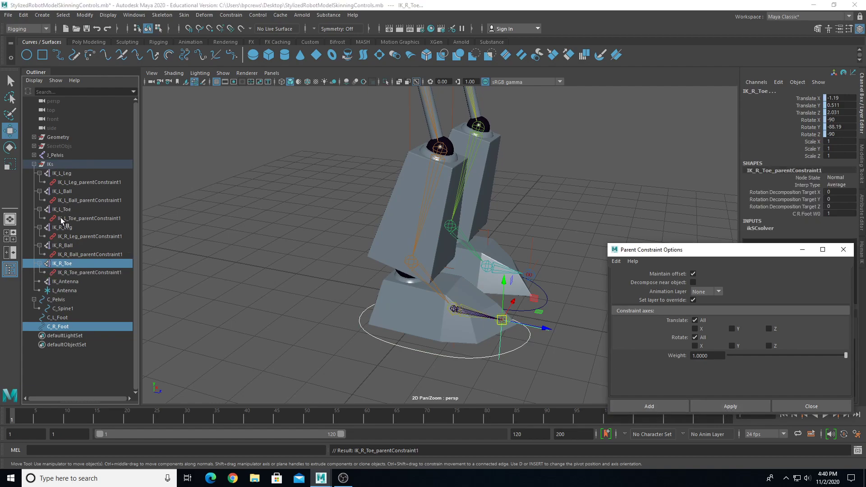
Step: Examine the constraint nodes in the IKs group and the J_Pelvis hierarchy, including J_Spine1_orientConstraint1, and collapse both
click(78, 183)
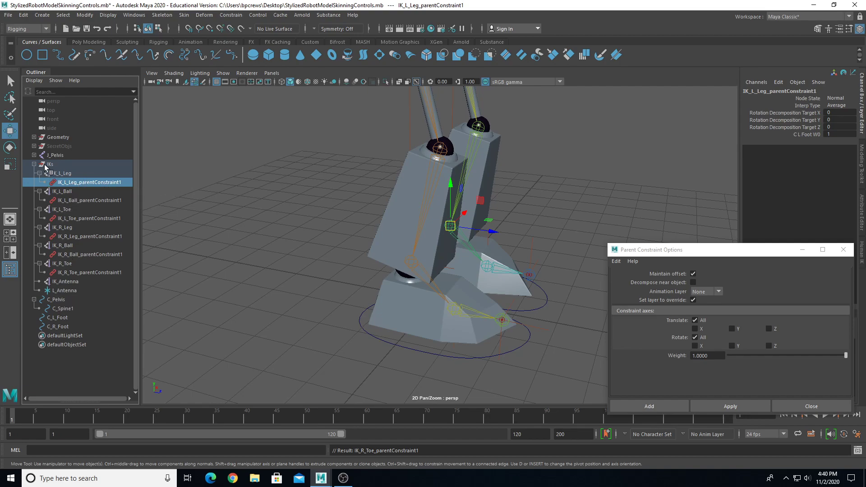
shift+click(35, 155)
scroll(92, 244, down, 10)
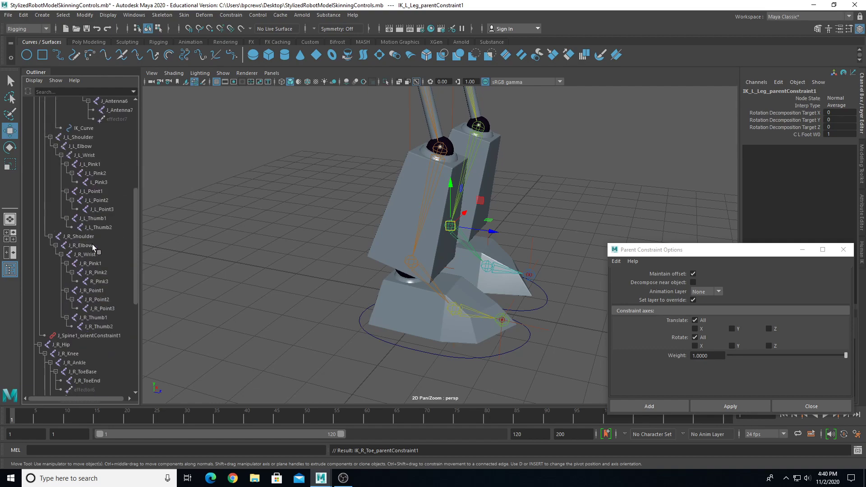
click(83, 191)
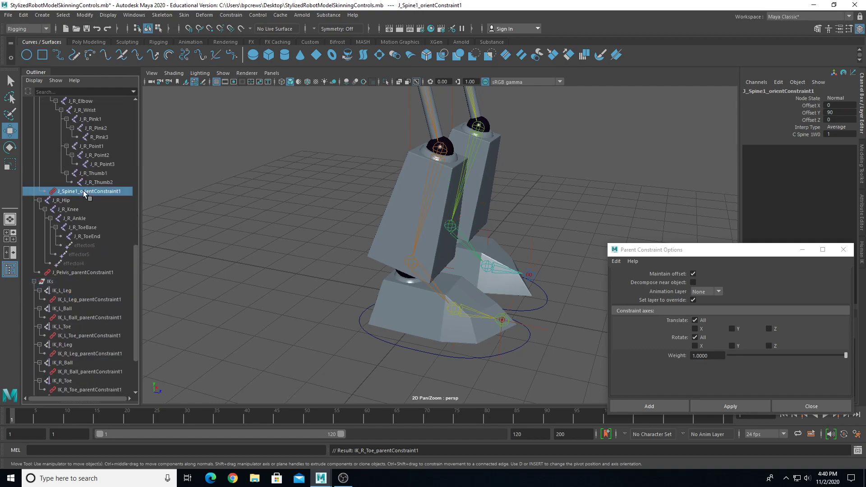
scroll(305, 280, down, 5)
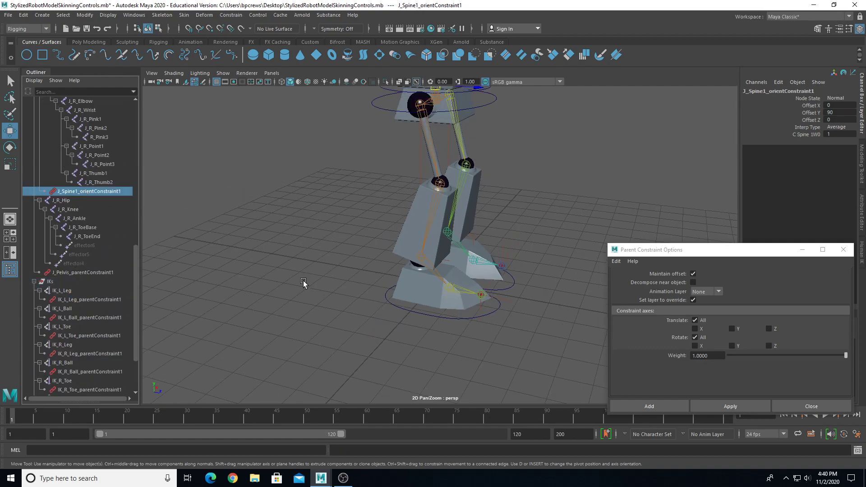
scroll(86, 244, up, 13)
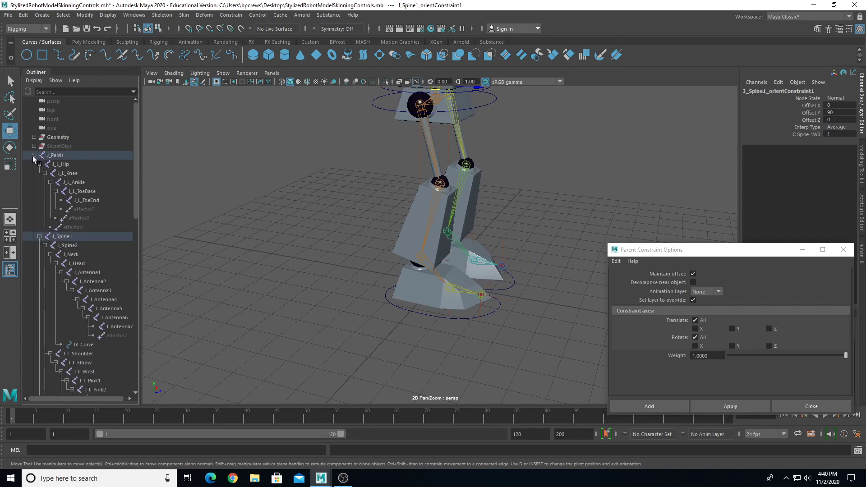
click(35, 155)
click(34, 164)
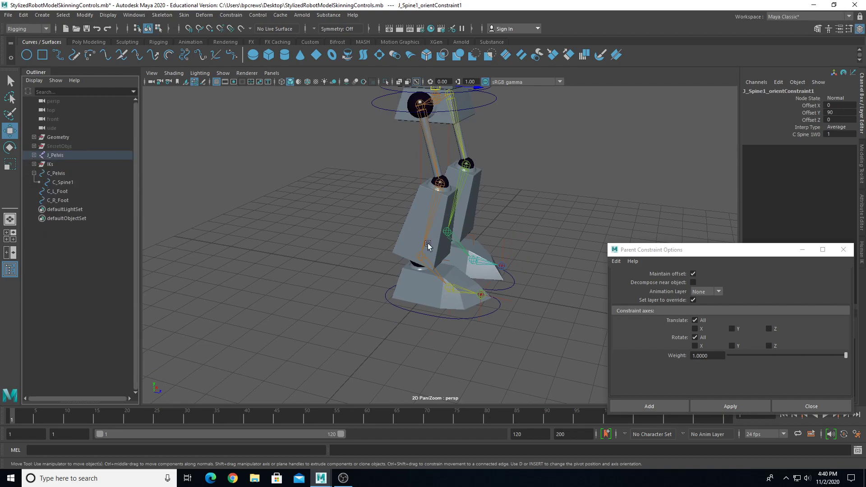
Step: Close the Parent Constraint Options and select the L_Antenna locator at the tip of the robot's antenna
click(810, 406)
scroll(462, 211, down, 3)
alt+drag(462, 212, 412, 207)
alt+middle_drag(412, 207, 428, 291)
alt+drag(428, 290, 420, 275)
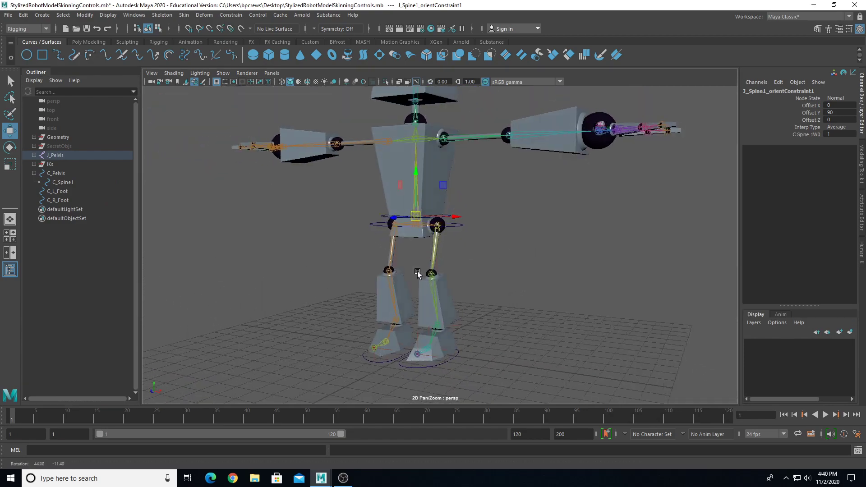
click(484, 256)
alt+middle_drag(425, 225, 444, 301)
scroll(445, 294, down, 3)
alt+middle_drag(444, 264, 440, 309)
scroll(440, 309, up, 3)
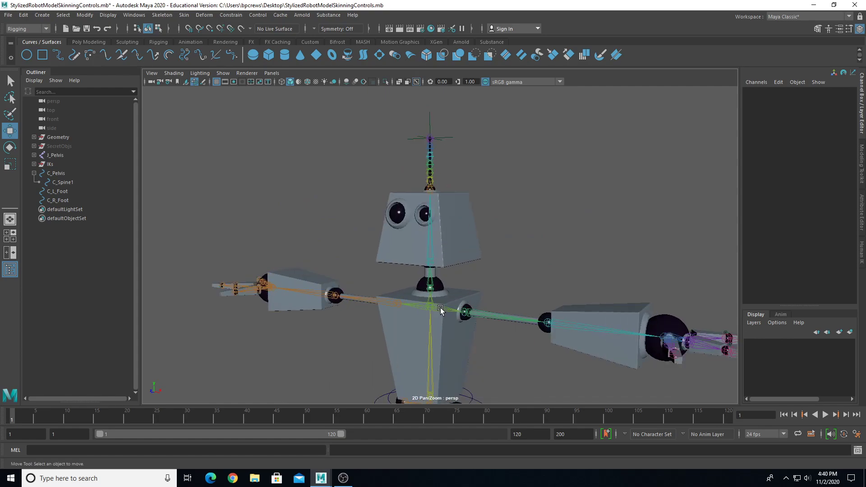
drag(450, 159, 451, 159)
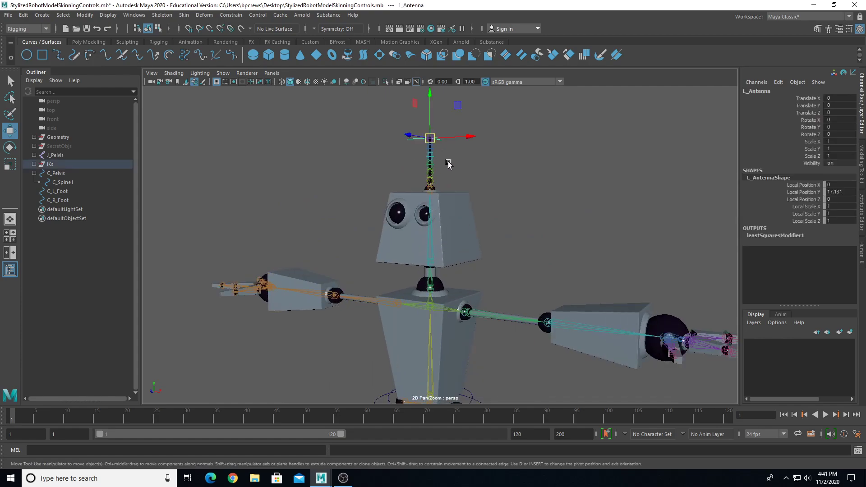
Step: Create a new NURBS circle and raise it above the antenna to a Translate Y of about 19.06
key(g)
scroll(351, 267, down, 5)
alt+middle_drag(375, 292, 367, 251)
drag(426, 290, 443, 109)
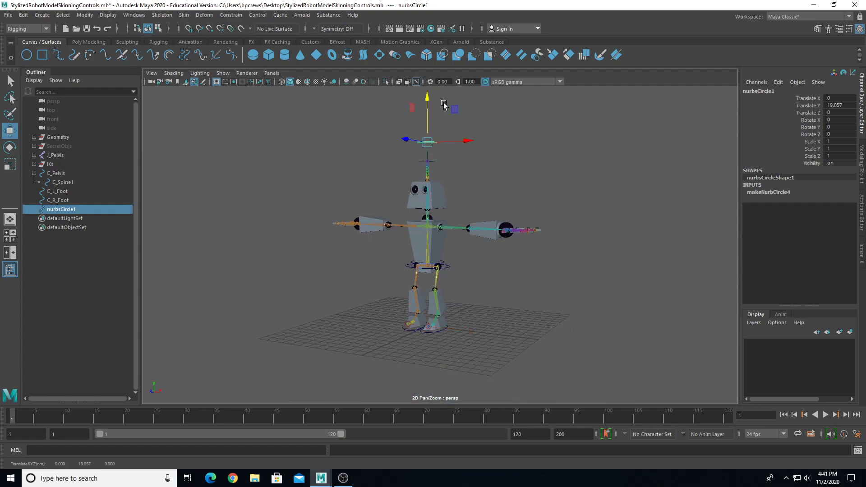
Step: Try to point-snap the new circle onto the tip of the antenna
key(f)
scroll(385, 258, down, 5)
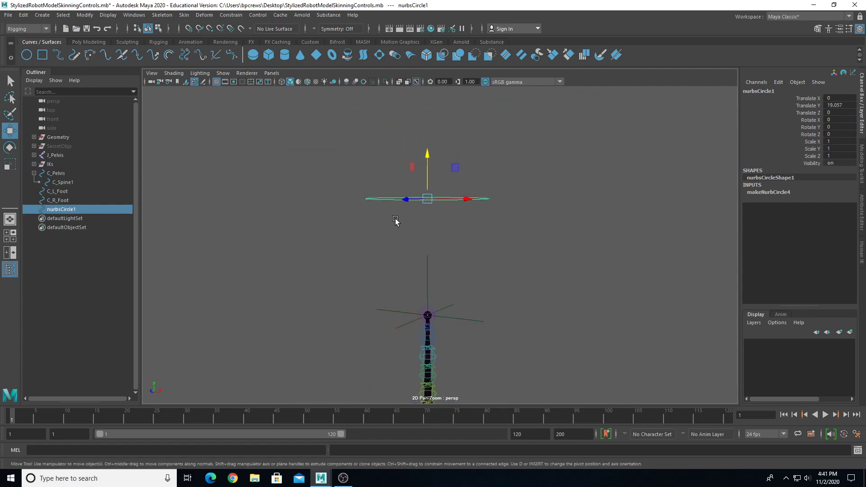
key(v)
drag(428, 199, 430, 289)
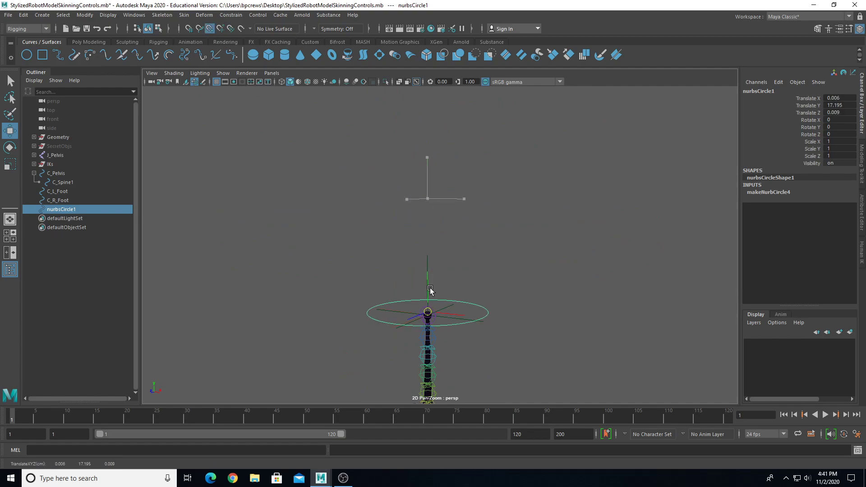
scroll(430, 309, up, 10)
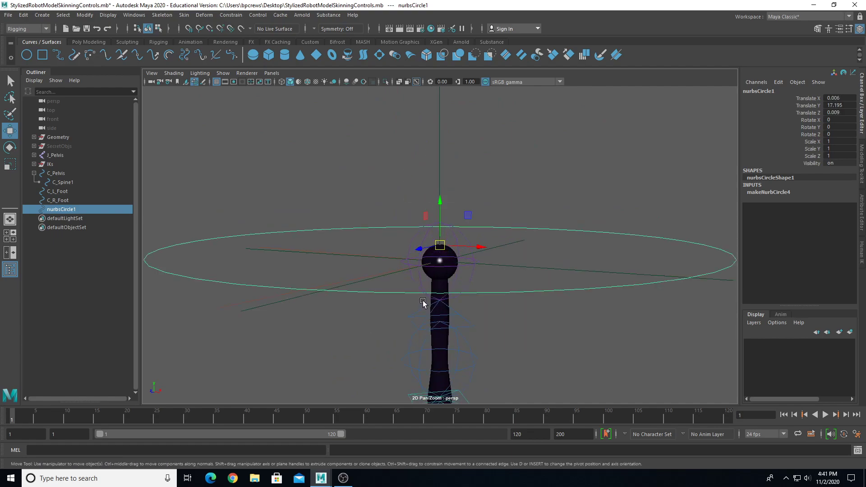
key(v)
drag(444, 270, 442, 265)
Step: Snap the circle to the antenna's end at Translate X 0, Y 17.131, Z 0, with polygons temporarily hidden
click(223, 73)
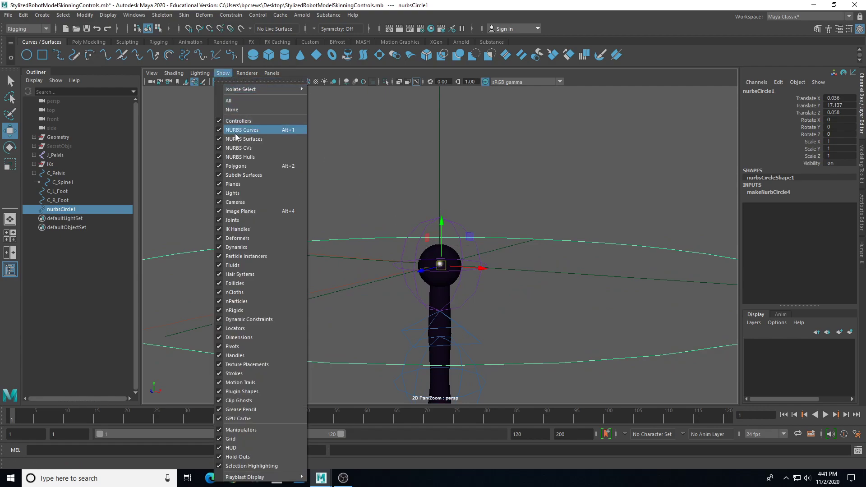
click(236, 167)
drag(442, 268, 573, 230)
click(223, 73)
click(236, 167)
scroll(427, 212, down, 5)
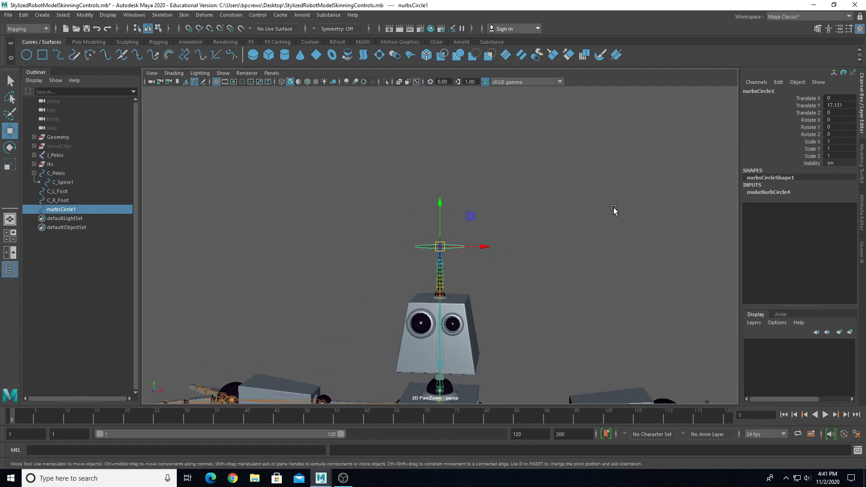
Step: Rename the new circle at the antenna's tip C_Atenna
click(766, 91)
text(c)
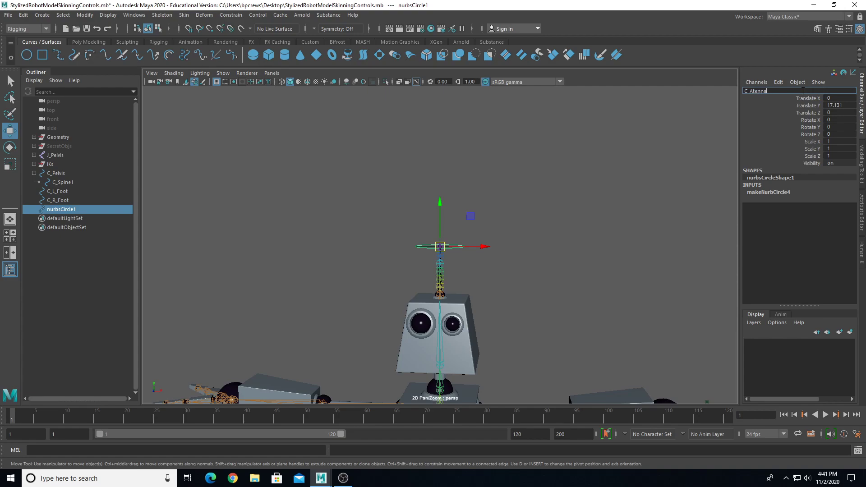
text(_Atenna)
key(Return)
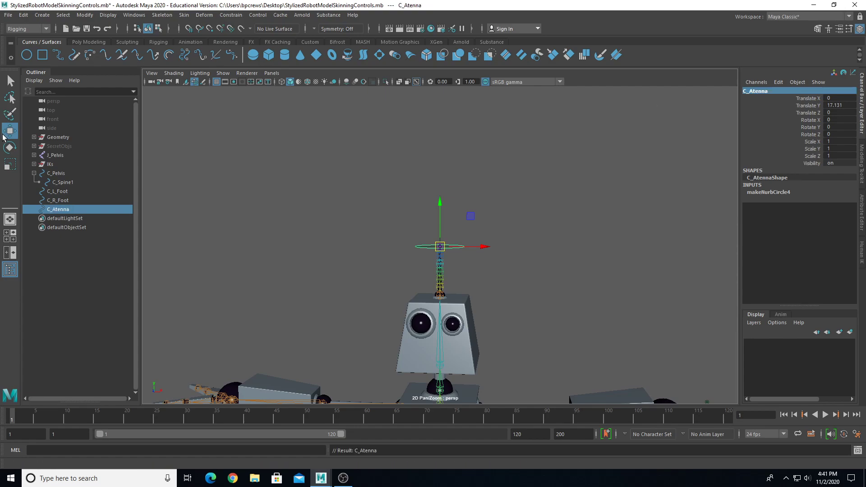
Step: Expand the IKs group in the Outliner and correct the antenna circle's name to C_Antenna
click(34, 164)
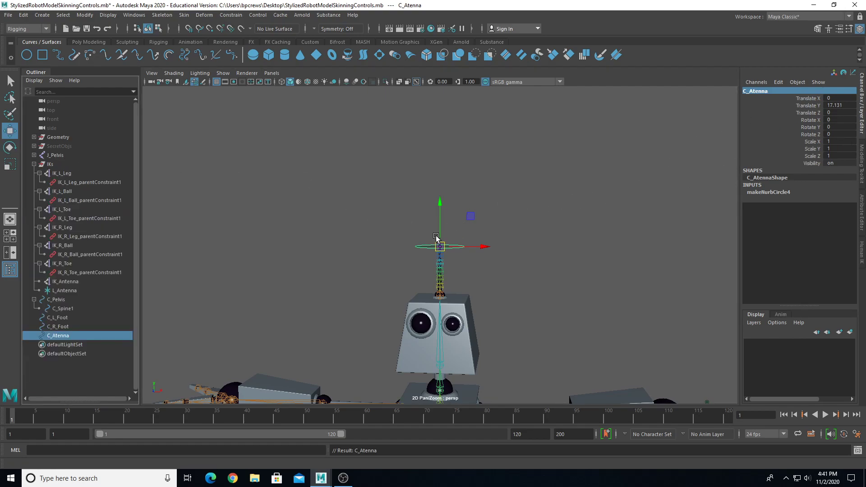
click(399, 246)
click(417, 247)
click(431, 247)
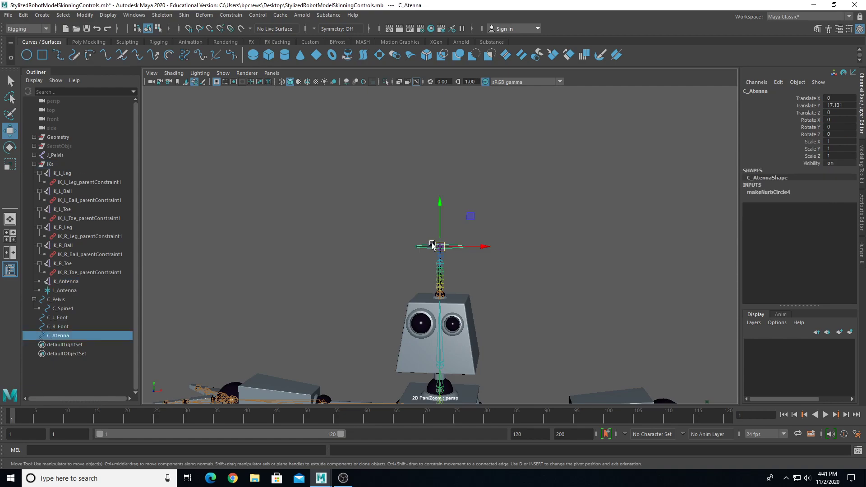
double_click(752, 92)
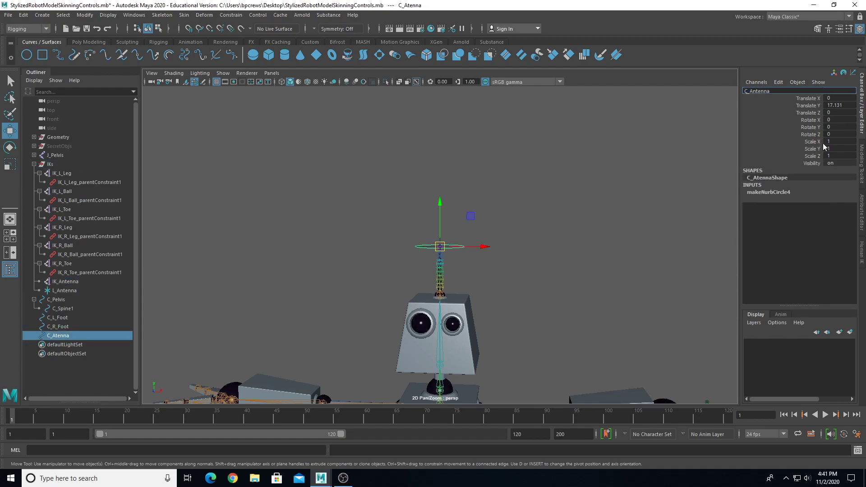
text(C_Antenna)
key(Return)
Step: Try moving the L_Antenna locator to test how it bends the antenna, and undo the moves
mouse_move(495, 275)
alt+mouse_down()
mouse_move(454, 304)
mouse_move(485, 272)
alt+mouse_up()
scroll(455, 304, up, 5)
scroll(504, 247, up, 3)
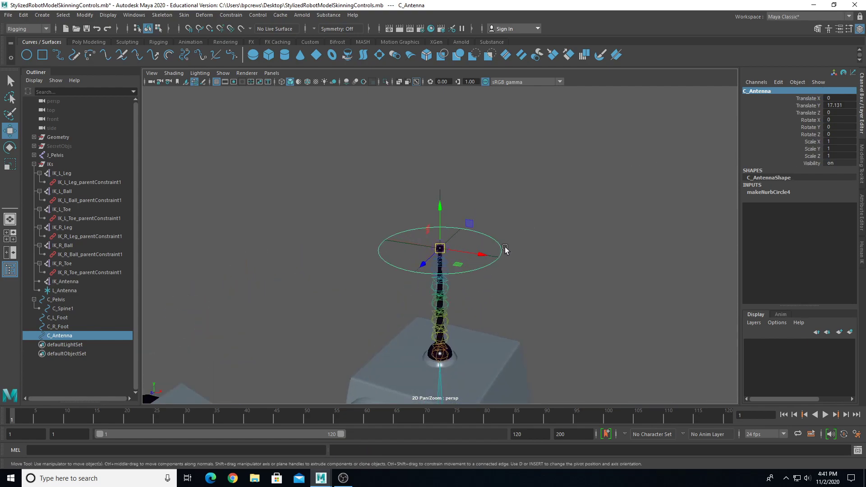
click(529, 229)
click(447, 272)
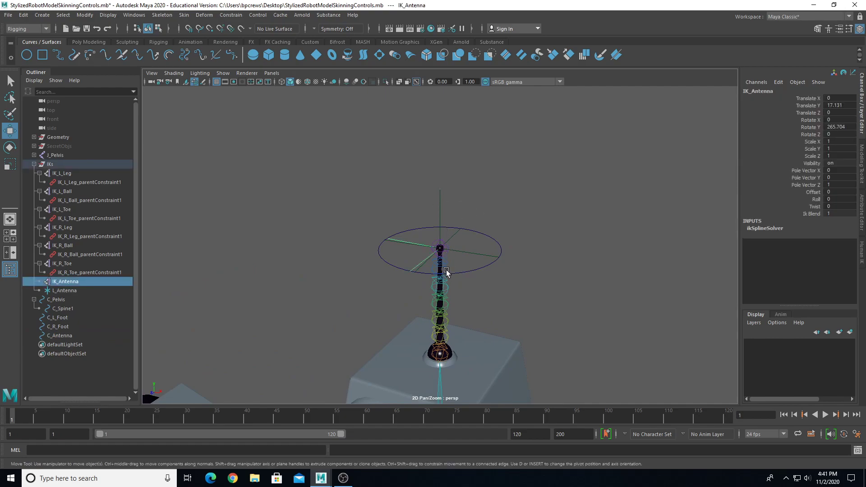
drag(480, 259, 412, 215)
key(ctrl+z)
key(ctrl+z)
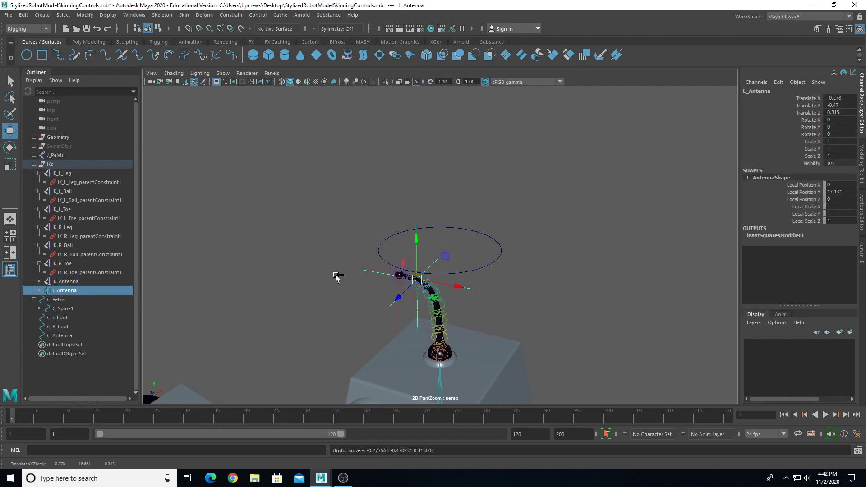
Step: Add a Parent constraint that drives the L_Antenna locator from the C_Antenna control
click(61, 335)
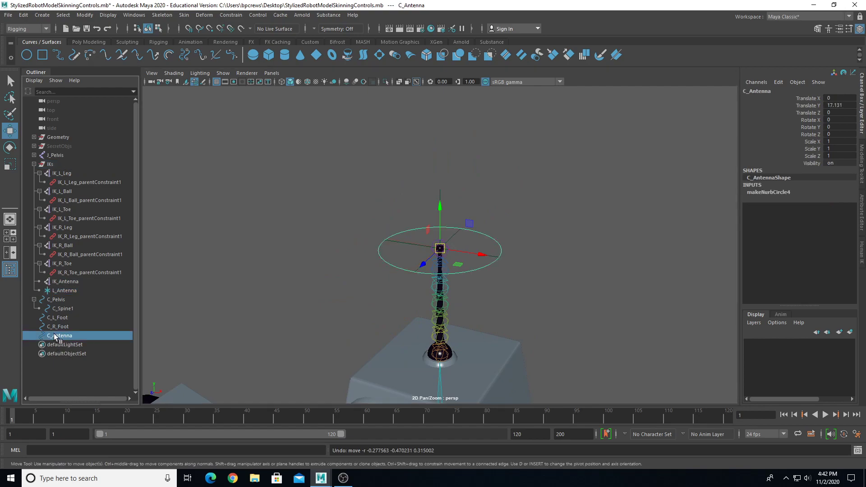
ctrl+click(72, 290)
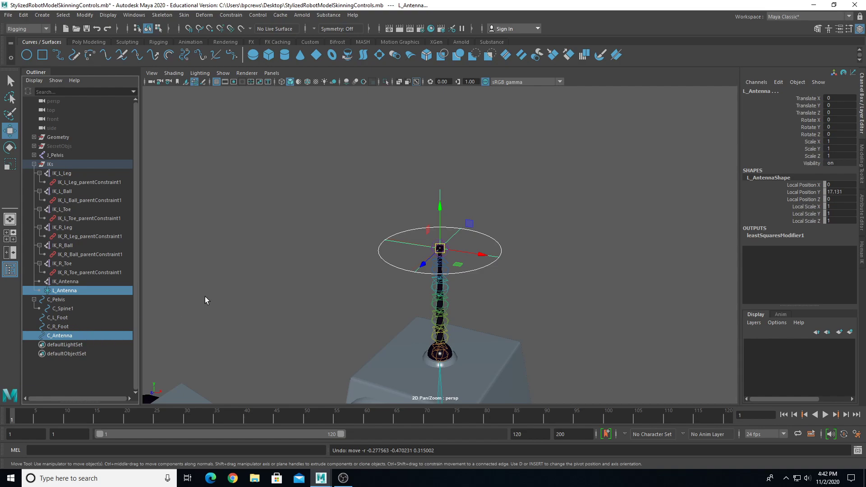
click(230, 15)
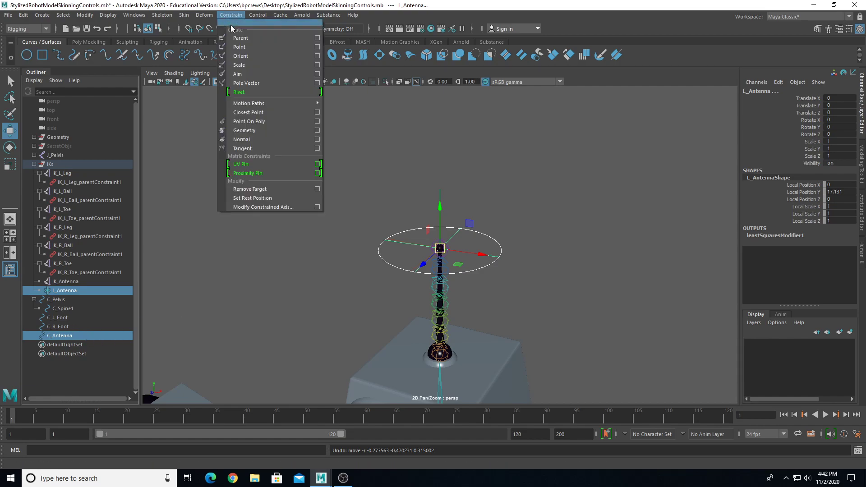
click(241, 39)
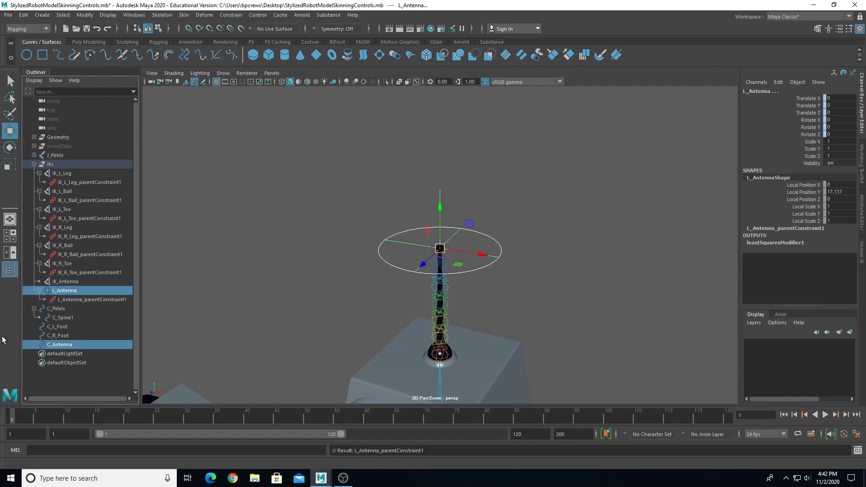
Step: Test-move the C_Antenna control sideways and undo the move
click(58, 344)
drag(441, 248, 504, 244)
key(ctrl+z)
Step: Examine the whole rig and the C_Pelvis and C_Spine1 control curves around the robot's hips
scroll(484, 273, down, 8)
alt+middle_drag(482, 284, 473, 232)
scroll(473, 234, down, 3)
alt+drag(454, 260, 429, 284)
scroll(440, 307, up, 6)
scroll(442, 267, down, 2)
scroll(451, 279, down, 3)
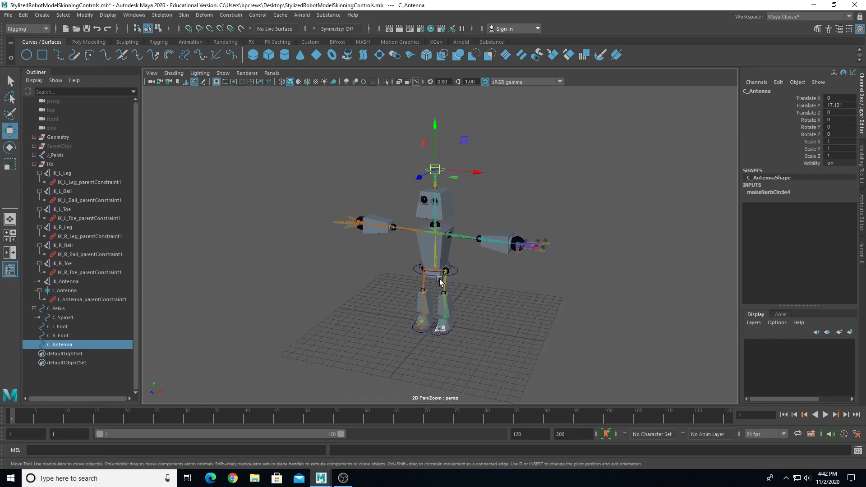
scroll(514, 368, up, 10)
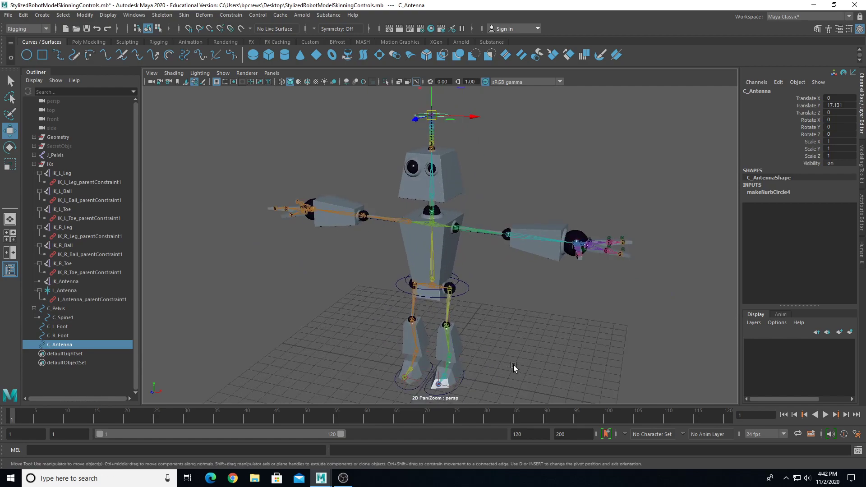
click(544, 215)
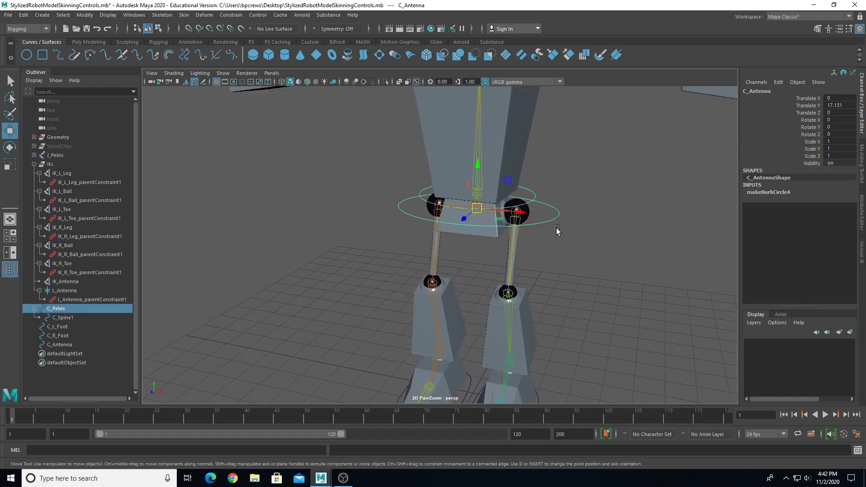
click(535, 193)
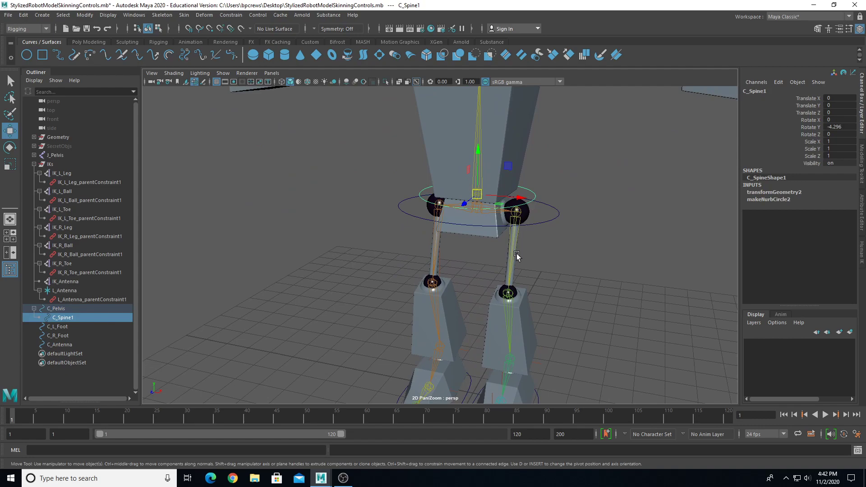
alt+middle_drag(536, 243, 457, 292)
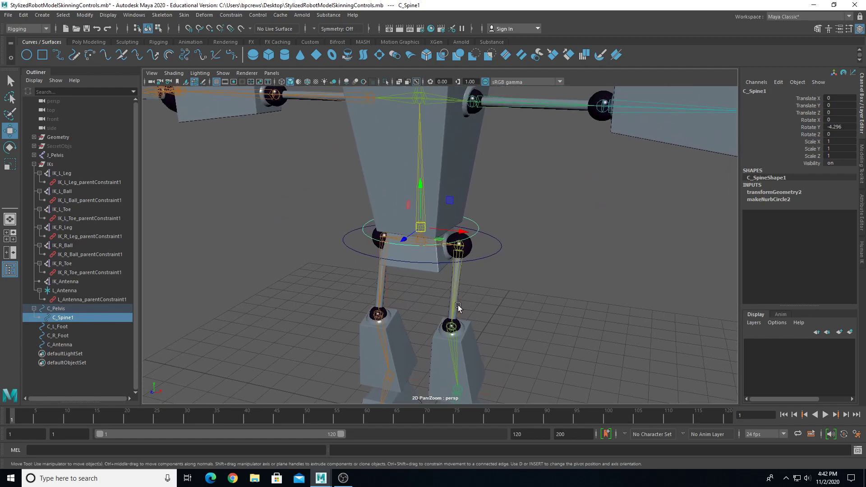
scroll(459, 305, down, 4)
click(523, 279)
Step: Examine the robot's neck, head and chest joints from several angles to judge where the neck control belongs
alt+drag(524, 279, 518, 294)
scroll(487, 302, up, 5)
alt+middle_drag(491, 306, 504, 301)
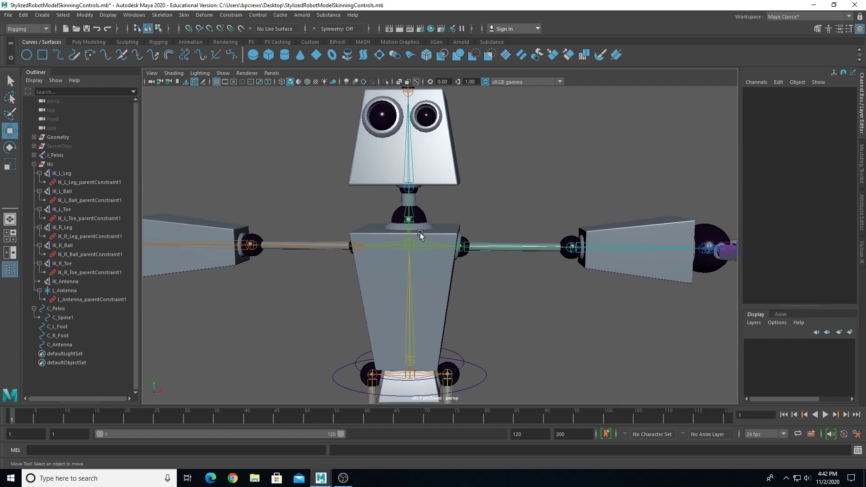
click(410, 221)
click(415, 187)
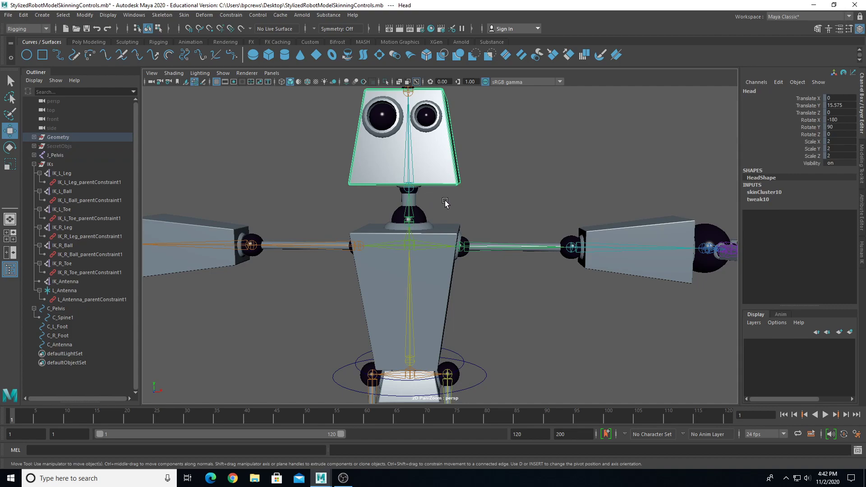
click(457, 260)
click(464, 250)
alt+middle_drag(539, 254, 472, 248)
alt+drag(587, 246, 489, 259)
alt+right_drag(489, 259, 460, 252)
alt+drag(460, 251, 560, 232)
alt+right_drag(561, 231, 563, 263)
click(611, 171)
alt+drag(563, 263, 493, 245)
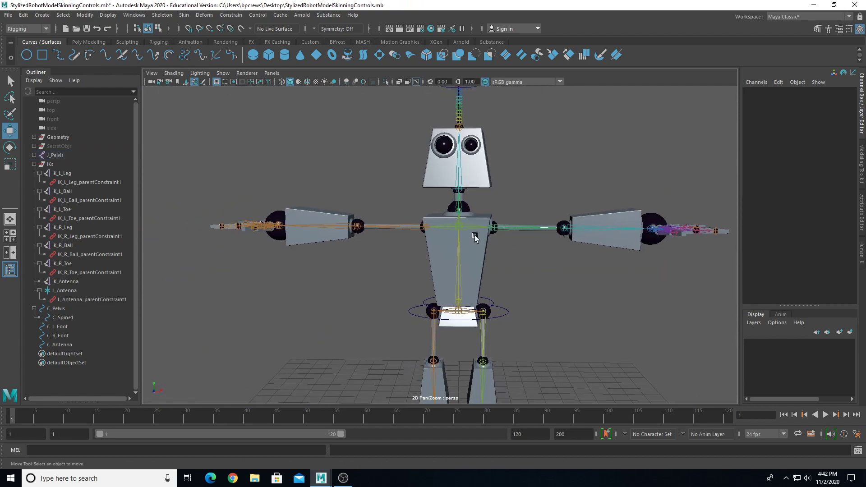
Step: Create a NURBS circle, raise it to the base of the neck at Translate Y about 11.203, and scale it uniformly to about 1.372
click(28, 57)
mouse_move(451, 289)
alt+right_down()
mouse_move(450, 325)
mouse_move(448, 275)
alt+right_up()
drag(449, 275, 460, 188)
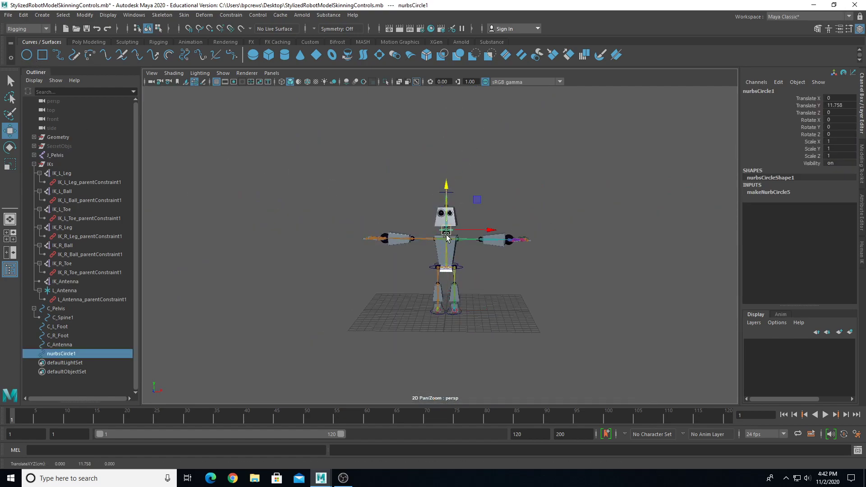
key(r)
key(f)
alt+drag(459, 260, 507, 334)
key(w)
key(r)
alt+drag(446, 293, 475, 275)
Step: Rename the circle around the neck C_Neck and freeze its transformations
click(776, 91)
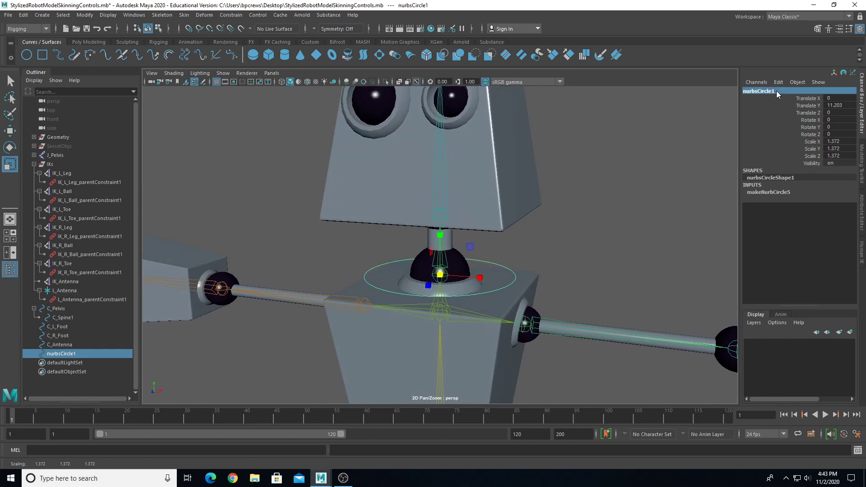
text(C_Ne)
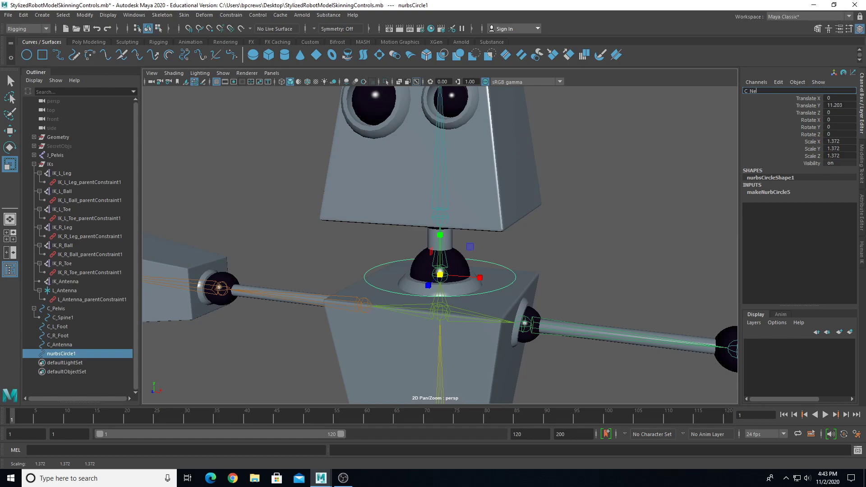
text(ck)
key(Return)
key(w)
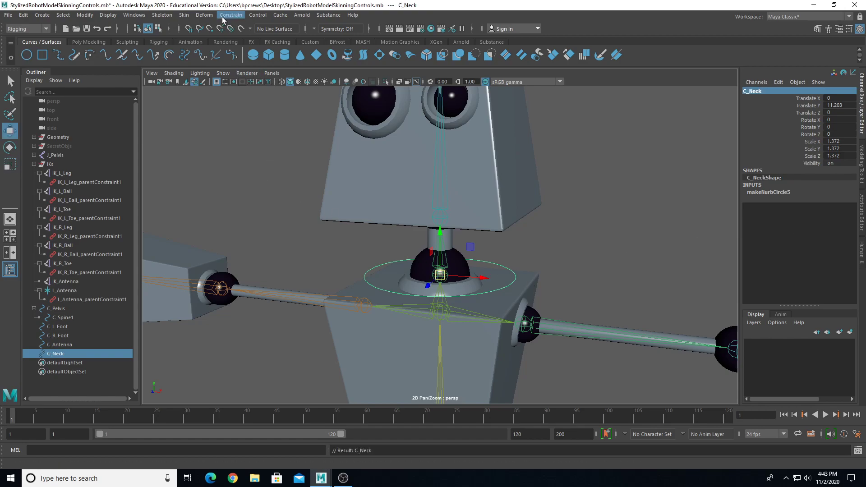
click(85, 15)
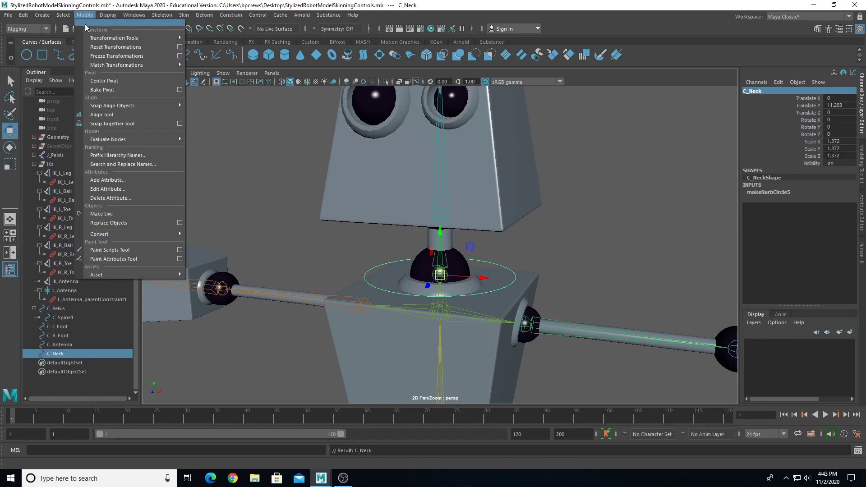
click(104, 57)
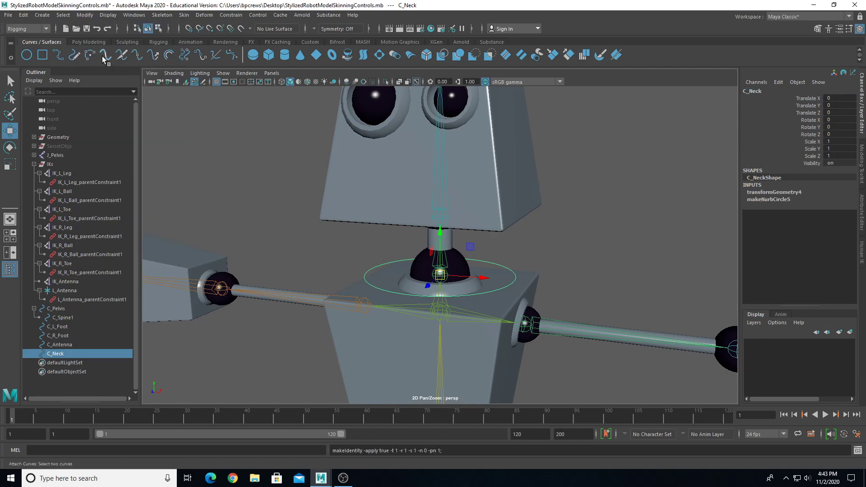
Step: Delete the L_Antenna_parentConstraint1 node from the L_Antenna locator
alt+drag(372, 226, 461, 257)
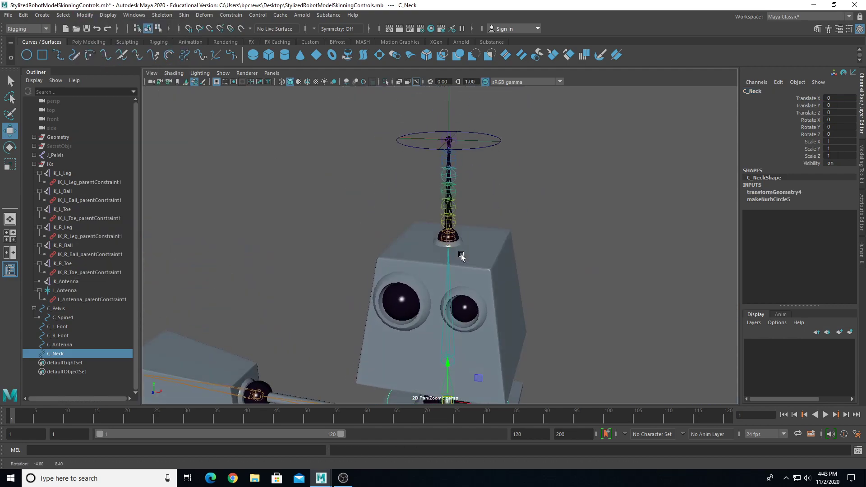
click(478, 149)
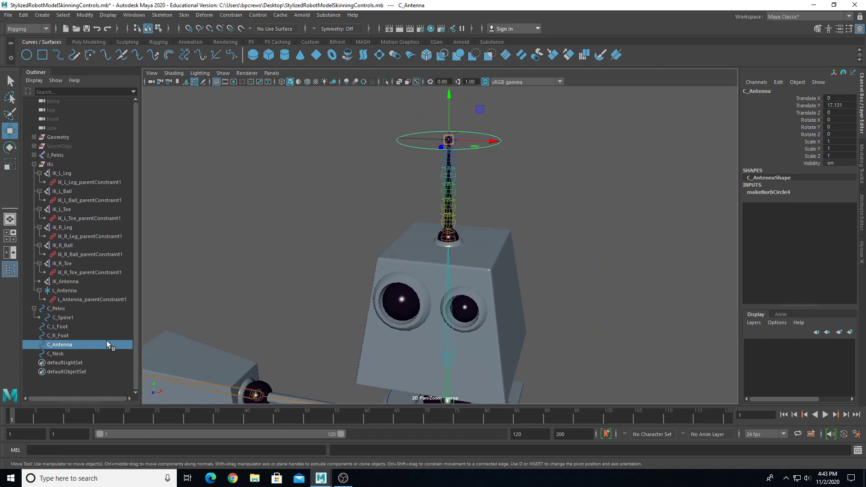
click(95, 300)
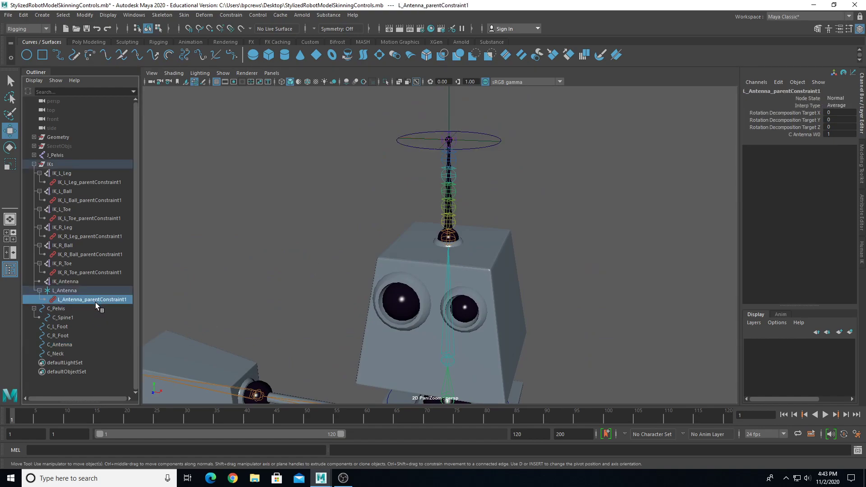
click(83, 291)
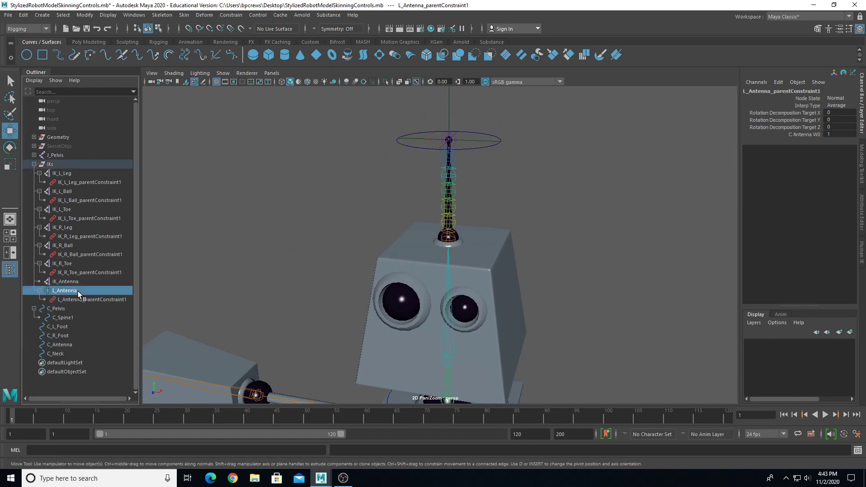
click(76, 300)
click(72, 291)
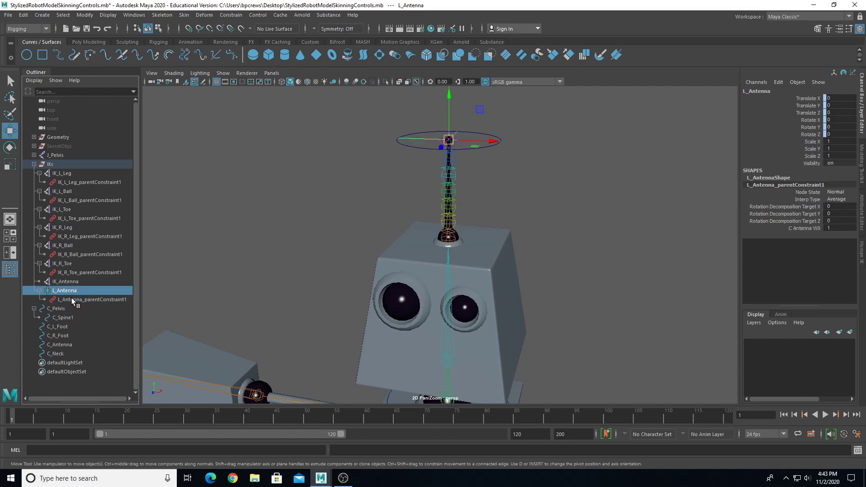
click(76, 300)
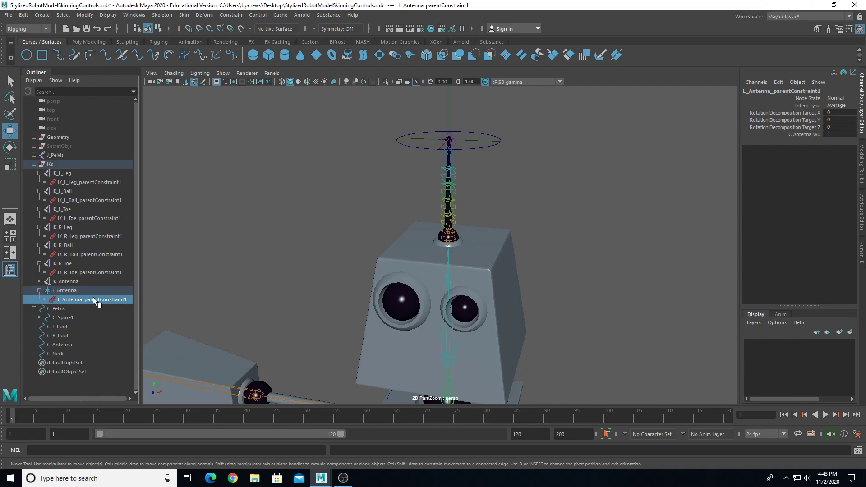
key(Delete)
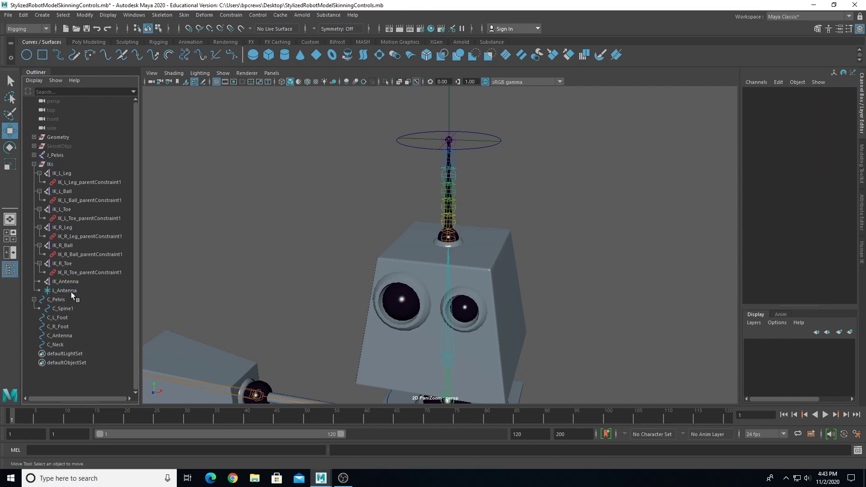
Step: Freeze the transformations of the C_Antenna control curve
click(70, 336)
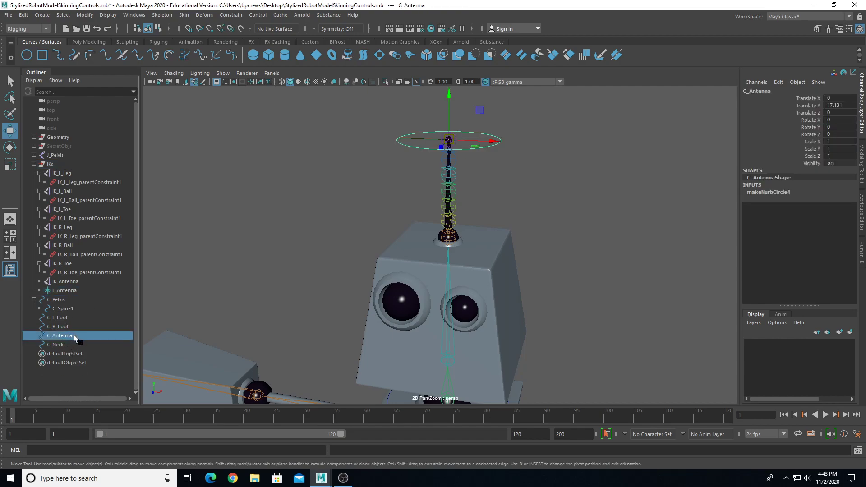
click(85, 15)
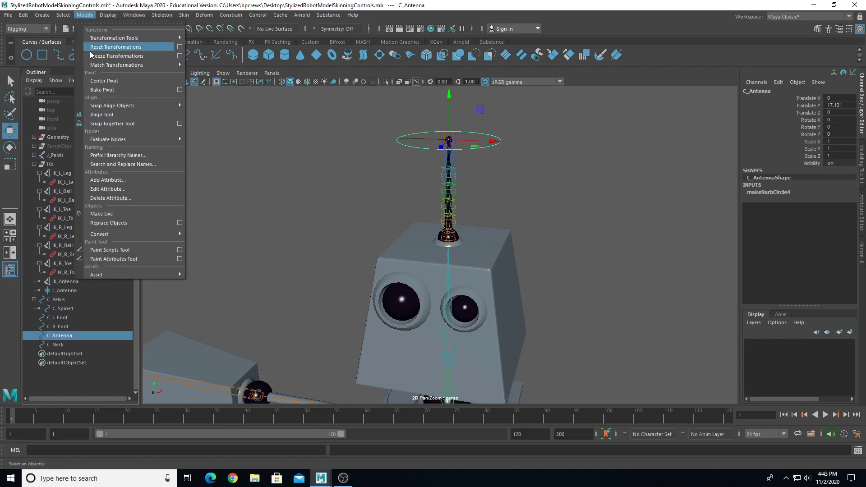
click(116, 56)
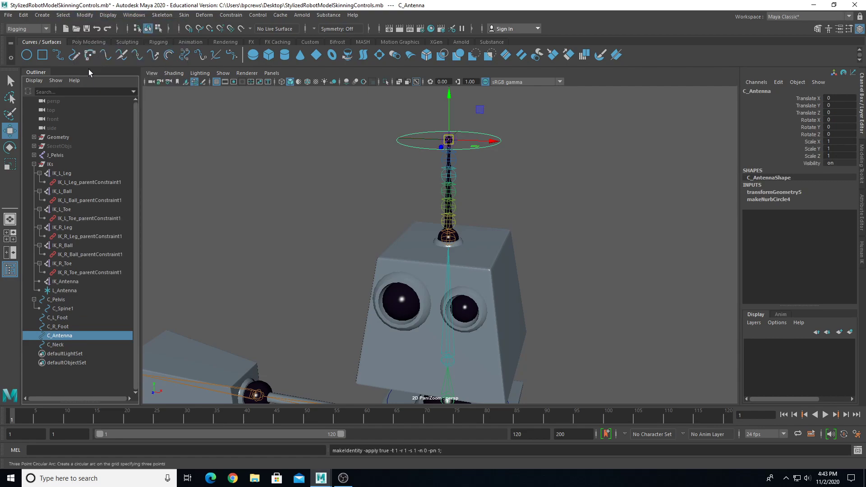
Step: Parent-constrain the L_Antenna locator to the frozen C_Antenna control, and reselect the control to check its channels
ctrl+click(72, 291)
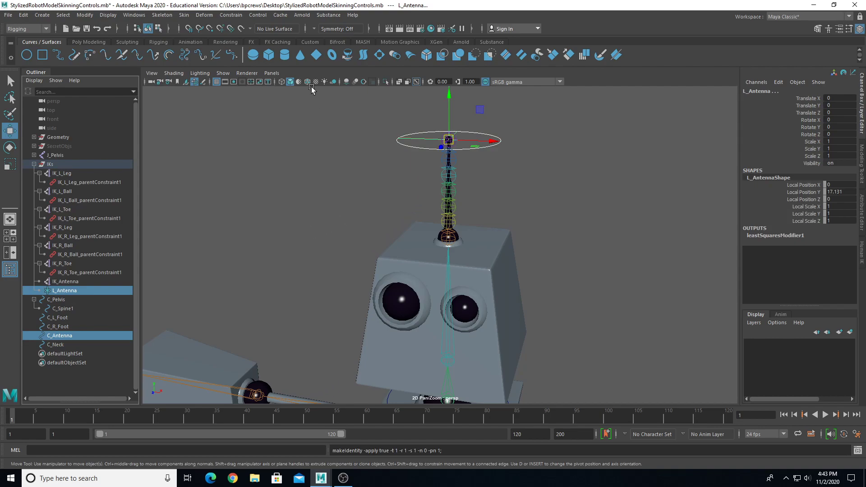
click(231, 15)
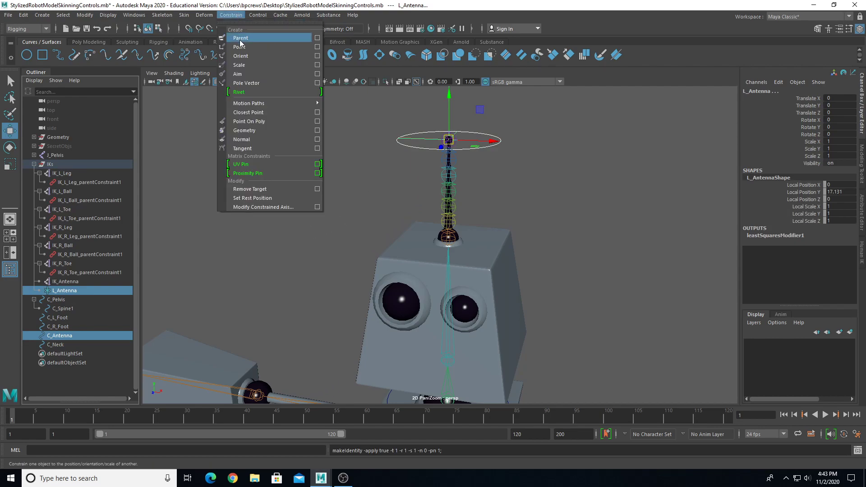
click(241, 39)
click(552, 171)
click(481, 147)
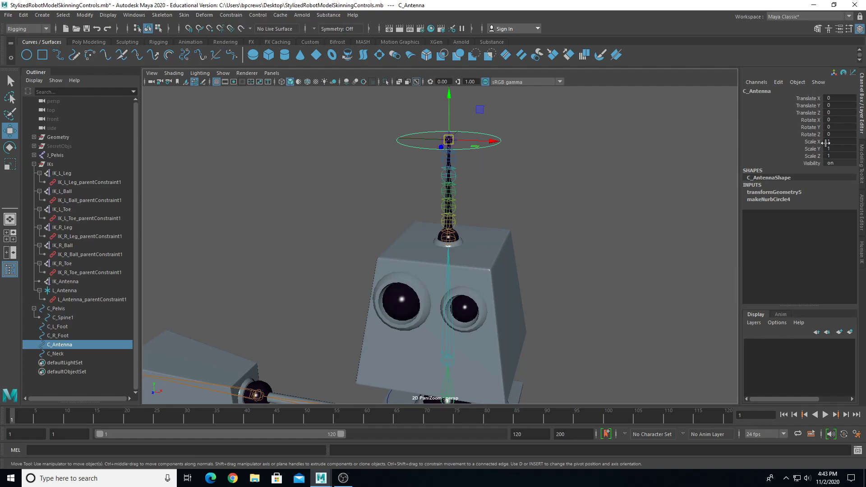
Step: Test-move the C_Antenna control and reset its Translate X, Y and Z to 0
drag(451, 143, 322, 272)
ctrl+drag(841, 115, 835, 113)
text(0)
key(Return)
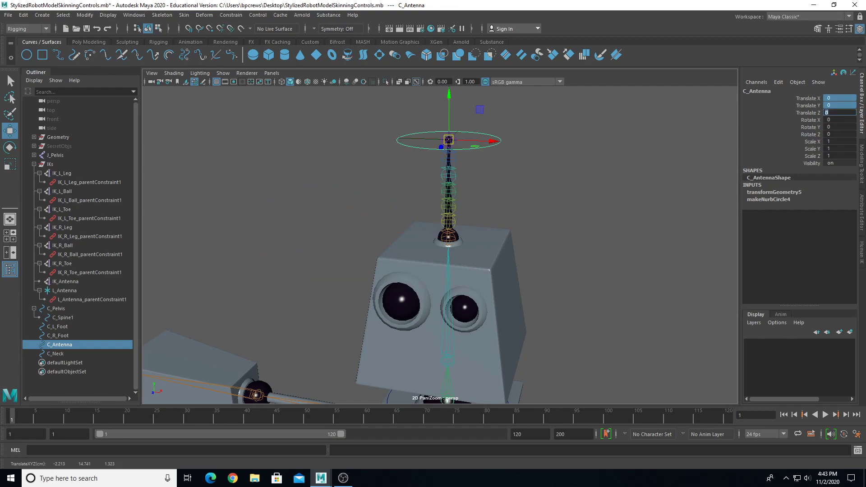
Step: Orient-constrain the neck joint to the C_Neck control, with Maintain offset on and all axes constrained
scroll(522, 222, down, 5)
scroll(506, 248, up, 10)
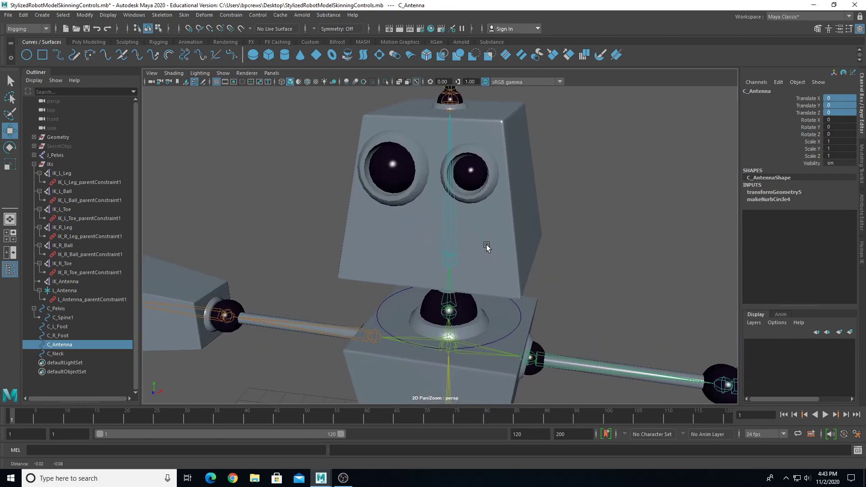
click(611, 212)
click(524, 249)
alt+drag(531, 253, 549, 246)
scroll(549, 246, up, 4)
alt+middle_drag(549, 246, 584, 210)
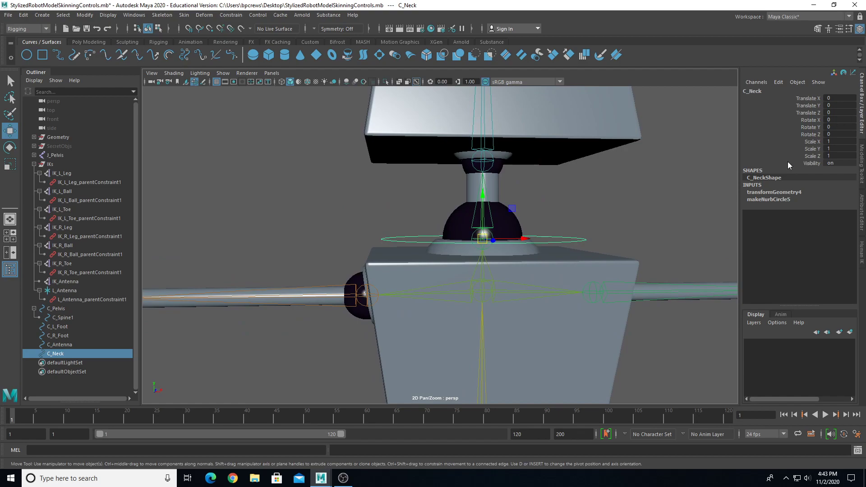
mouse_move(504, 221)
alt+mouse_down()
mouse_move(517, 232)
mouse_move(507, 219)
alt+mouse_up()
key(q)
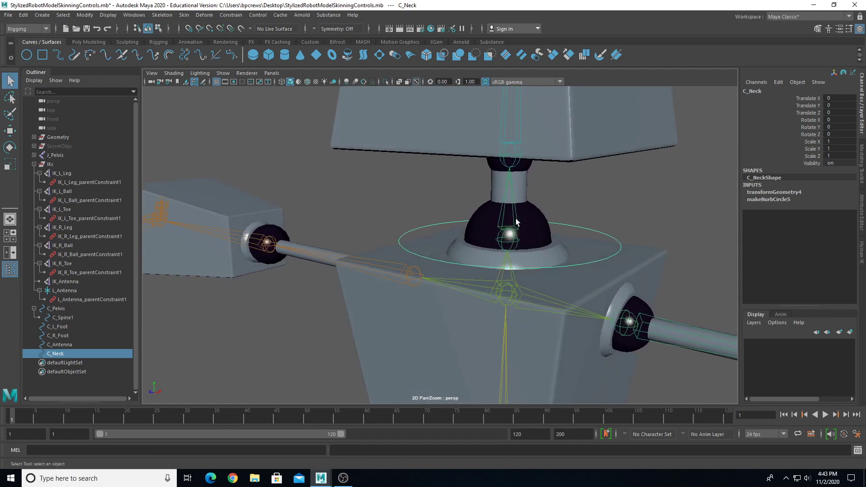
click(517, 222)
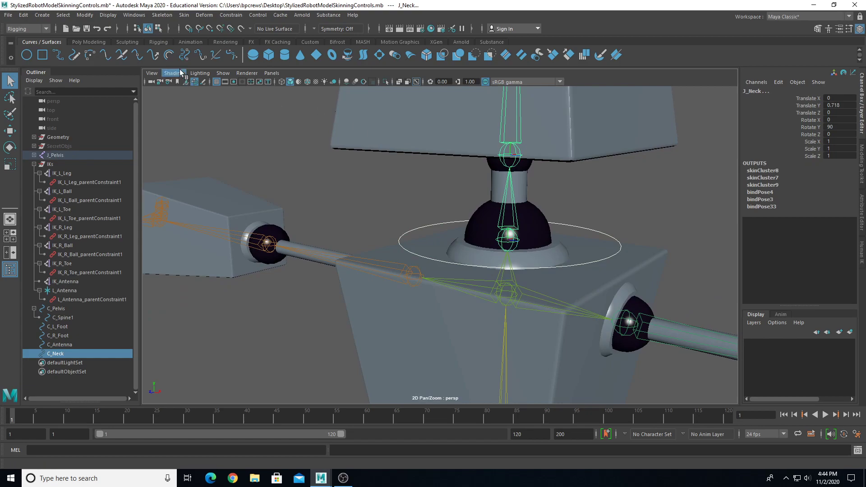
click(230, 15)
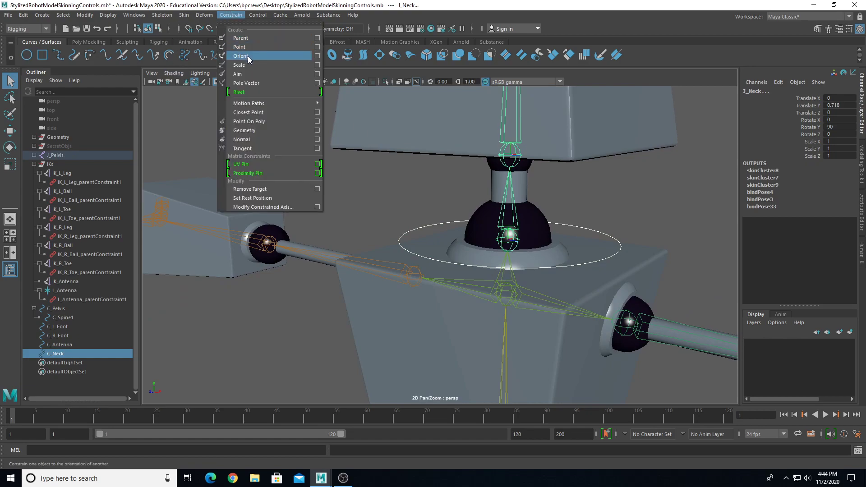
click(317, 56)
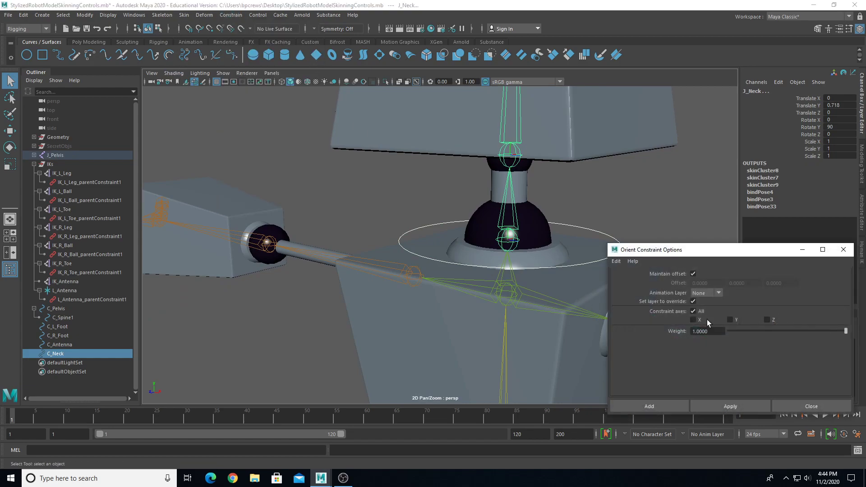
click(664, 407)
Step: Test the neck constraint by rotating the C_Neck control, undo the rotation and clear the selection
drag(622, 231, 606, 238)
scroll(597, 228, down, 4)
key(e)
drag(509, 219, 490, 280)
key(ctrl+z)
alt+drag(622, 230, 639, 233)
click(639, 233)
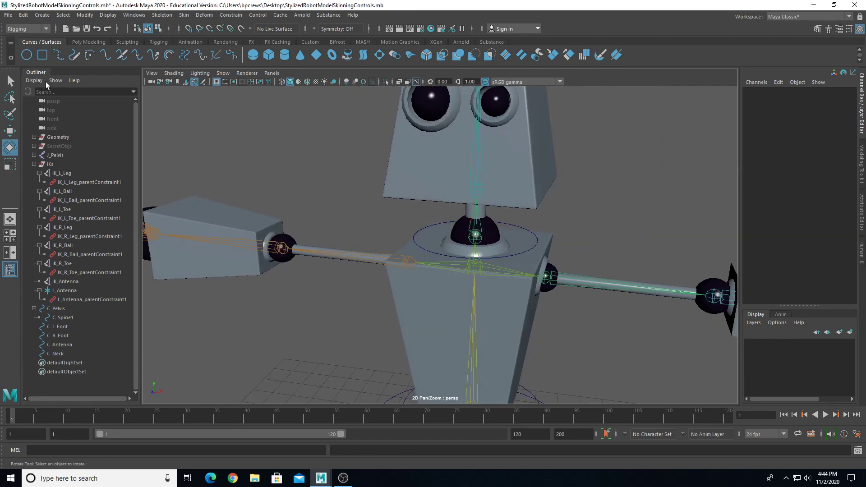
Step: Create a NURBS circle and raise it to the base of the head, snapping it to the head joint
click(27, 54)
key(w)
drag(457, 342, 437, 202)
key(f)
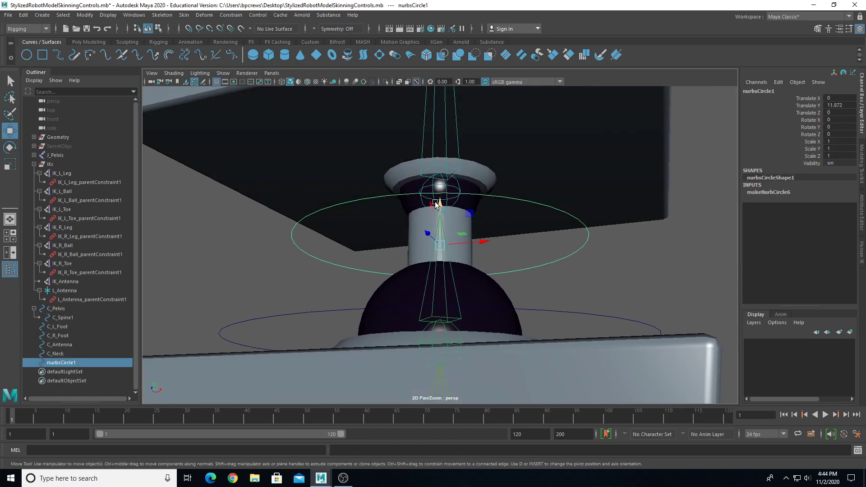
key(v)
drag(451, 255, 448, 187)
alt+drag(464, 224, 440, 221)
Step: Scale the new circle uniformly to about 0.969 and rename it C_Head
key(r)
double_click(785, 92)
text(c_Head)
key(Return)
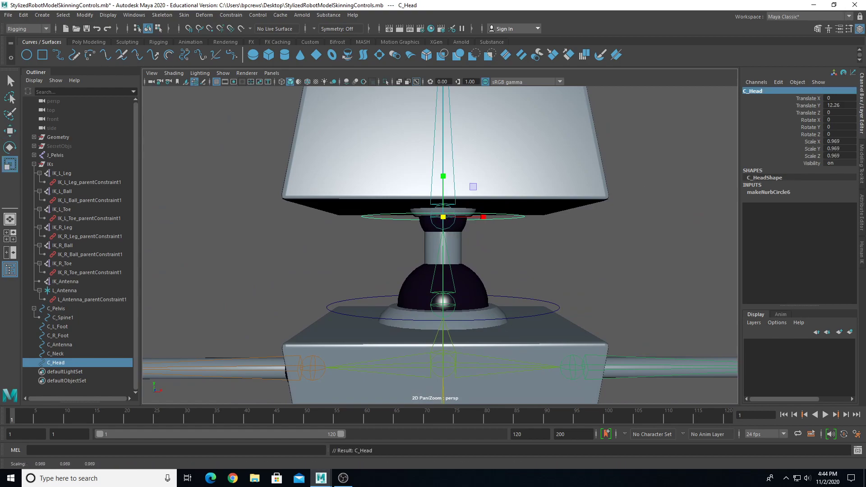
Step: Freeze the transformations of C_Head and orient-constrain the head joint to it
alt+drag(493, 230, 482, 234)
key(w)
click(86, 15)
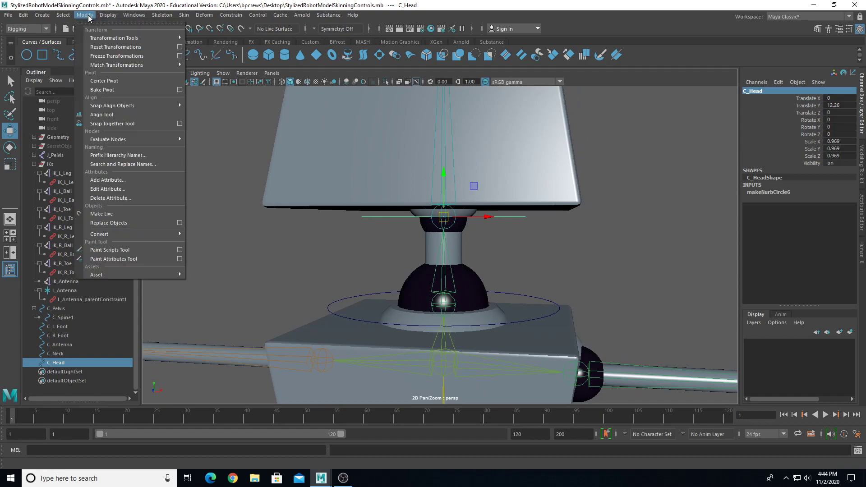
click(106, 56)
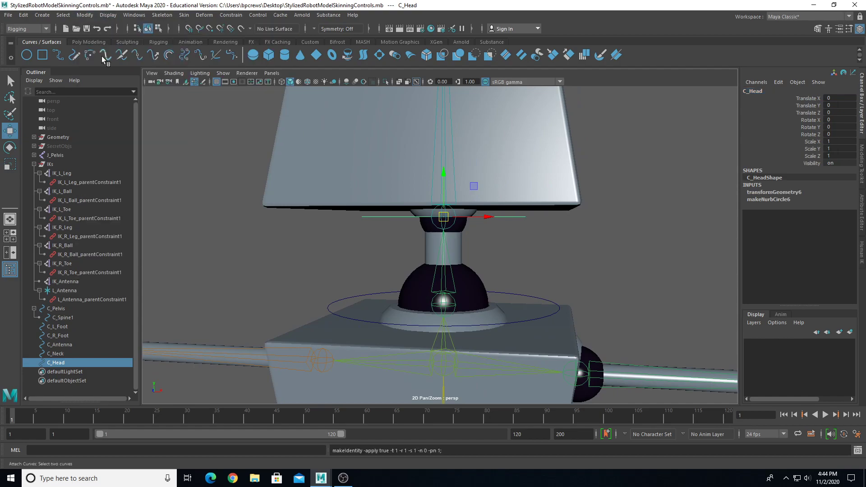
shift+click(442, 147)
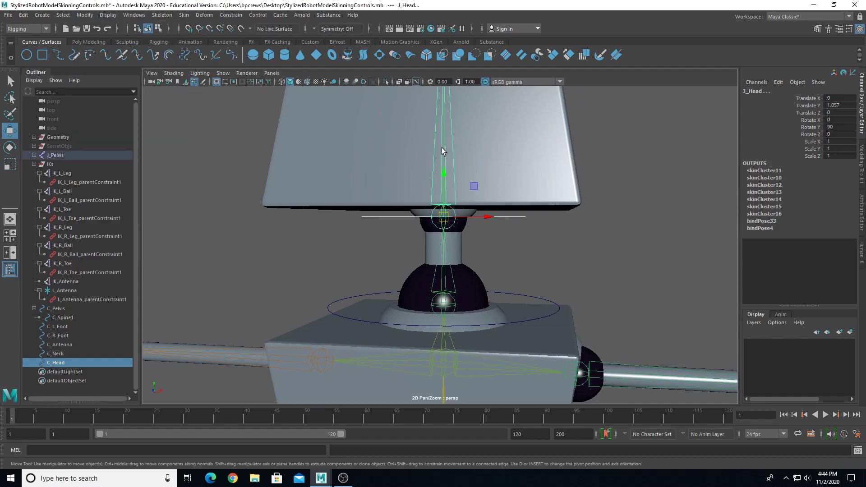
click(230, 15)
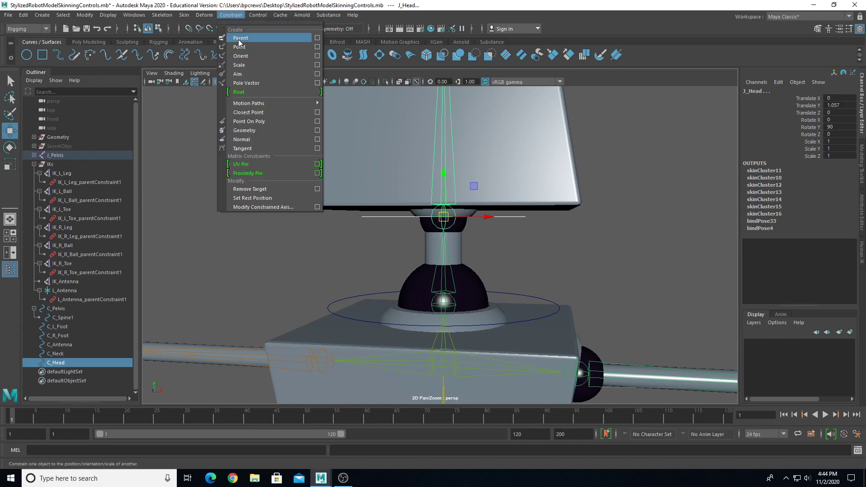
click(241, 56)
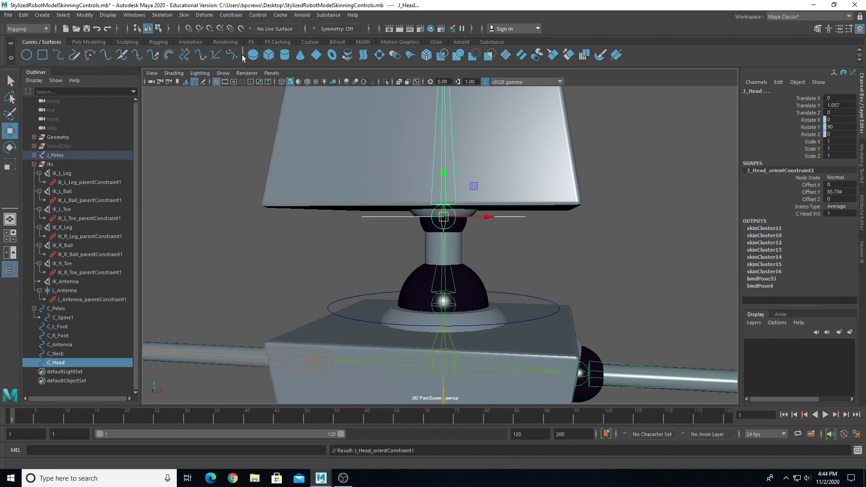
Step: Test the head constraint by rotating the C_Head control and undo the rotation
click(358, 216)
key(e)
scroll(438, 203, down, 5)
mouse_move(465, 201)
mouse_down()
mouse_move(478, 239)
mouse_move(451, 194)
mouse_up()
key(ctrl+z)
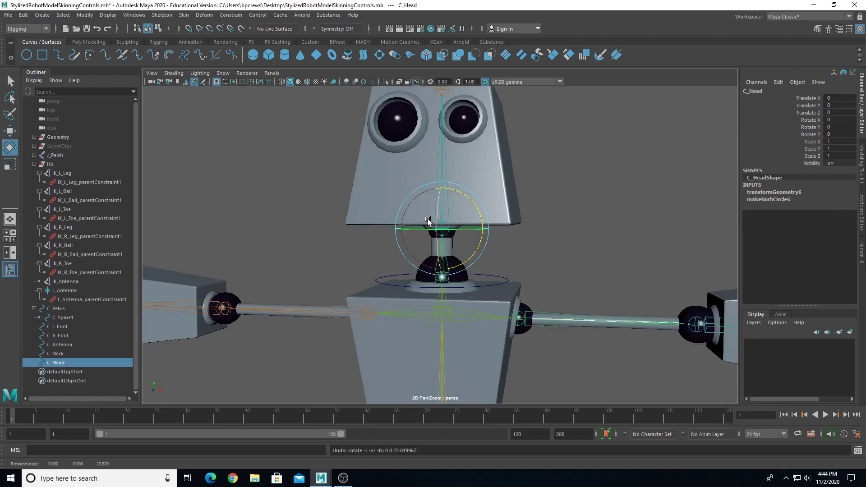
Step: Parent the C_Neck control under C_Spine1
scroll(382, 302, down, 5)
scroll(383, 300, up, 5)
alt+middle_drag(385, 299, 363, 260)
alt+drag(363, 259, 360, 277)
scroll(383, 298, down, 4)
alt+middle_drag(414, 276, 429, 245)
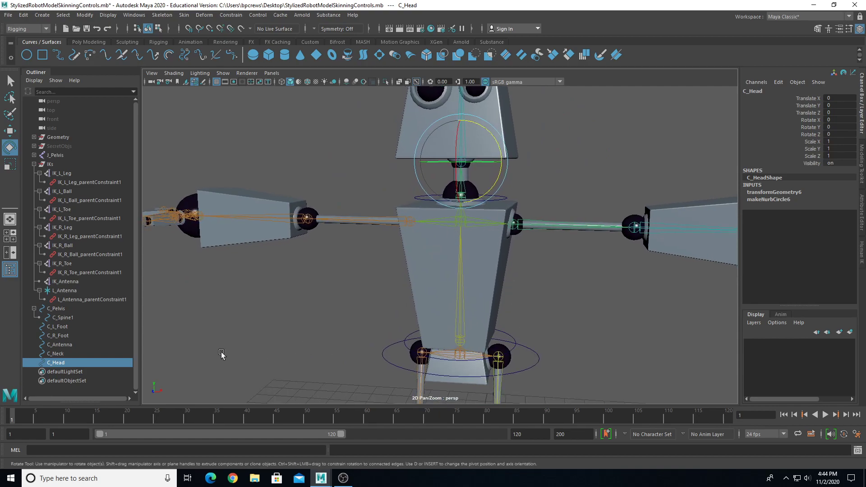
click(76, 313)
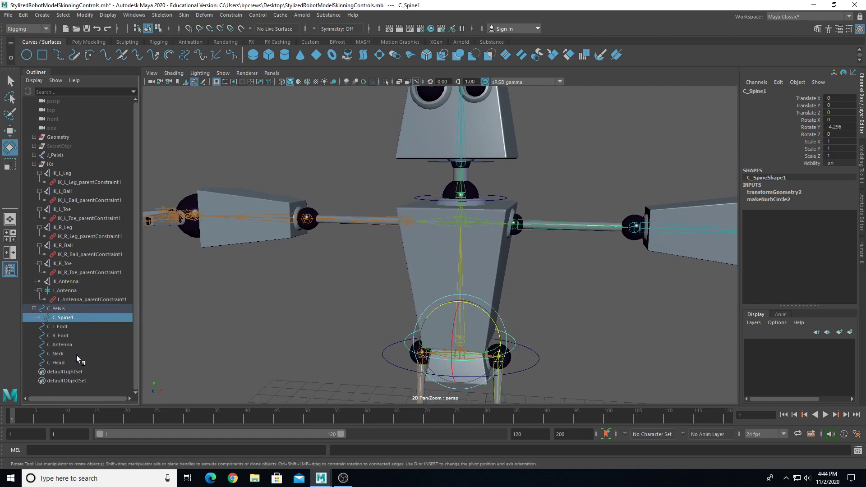
click(75, 355)
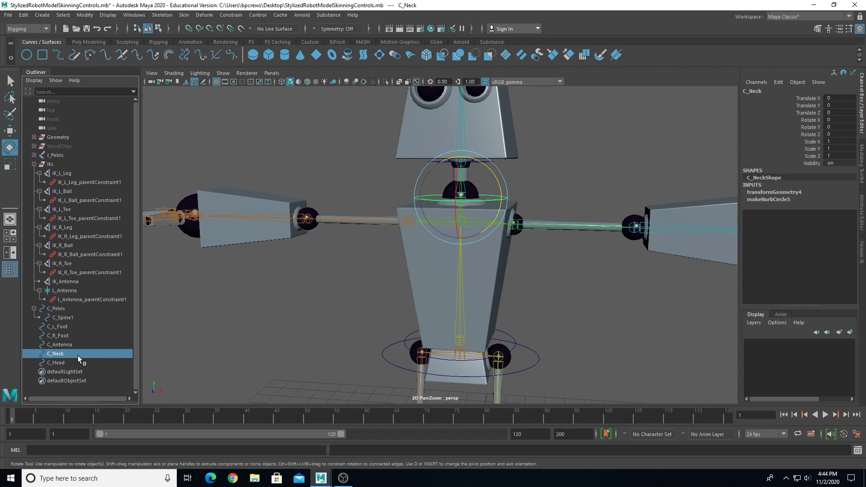
ctrl+click(77, 317)
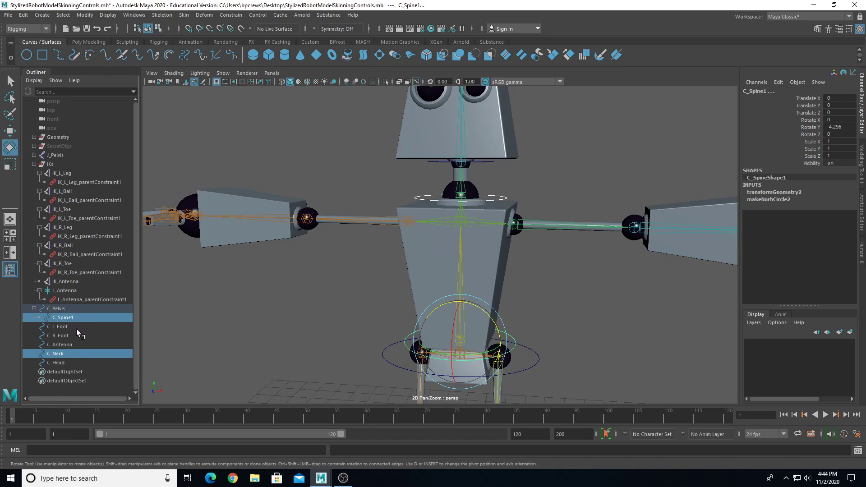
key(p)
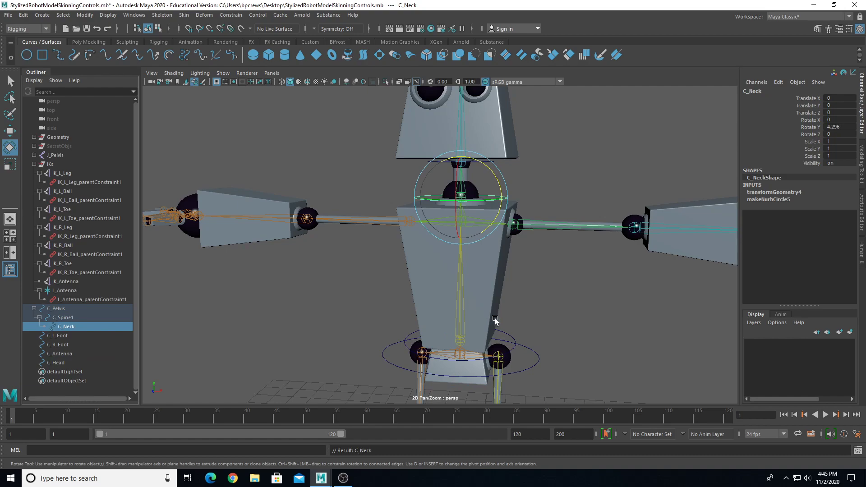
Step: Parent the C_Head control under C_Neck
click(57, 362)
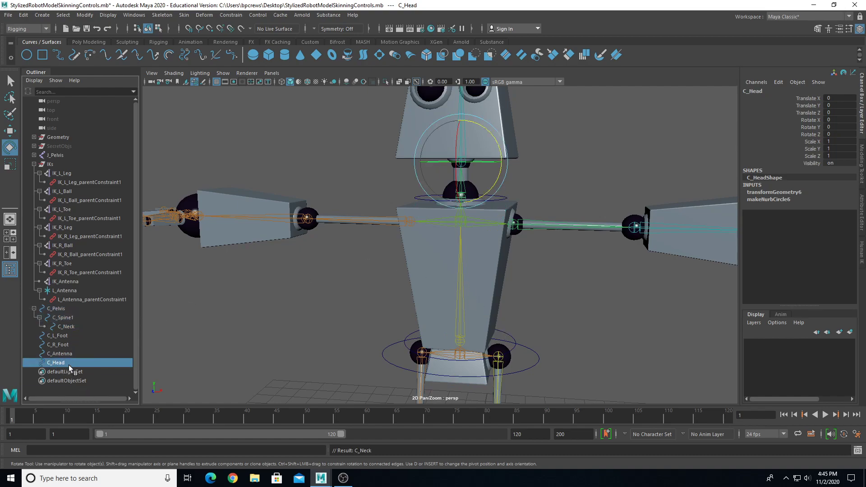
ctrl+click(66, 327)
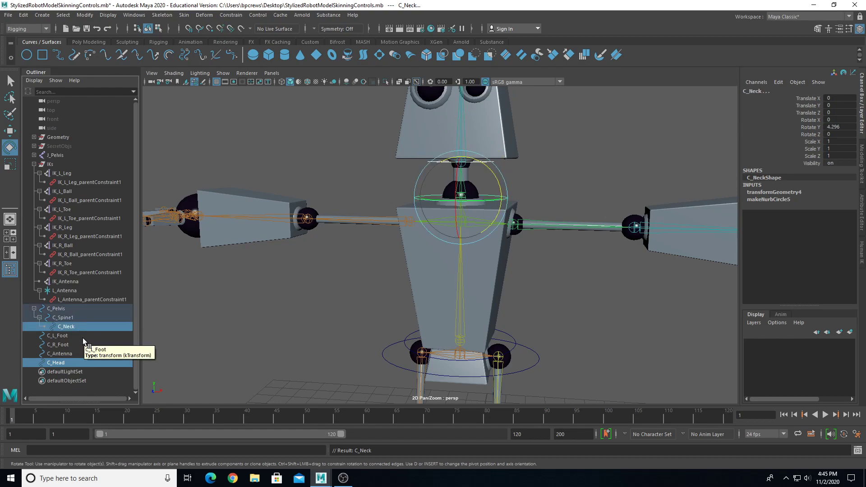
key(p)
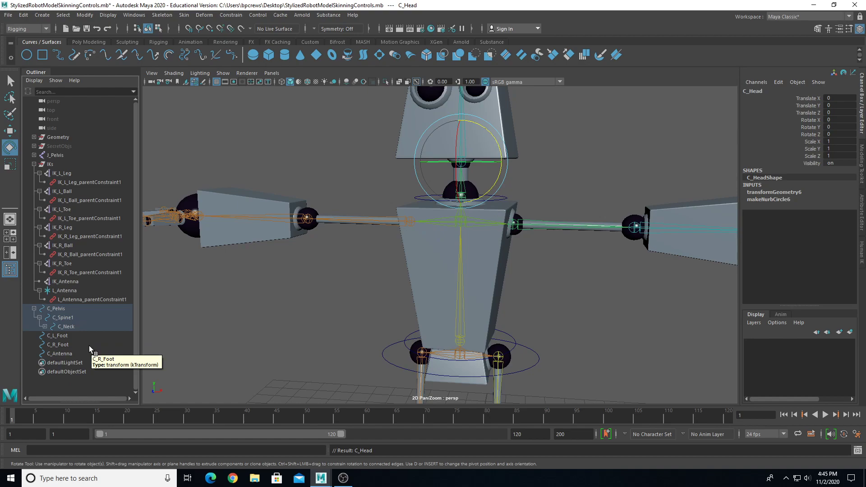
Step: Test the control hierarchy on the waist controls by moving C_Pelvis, and undo the test changes
scroll(286, 226, down, 5)
scroll(322, 302, up, 2)
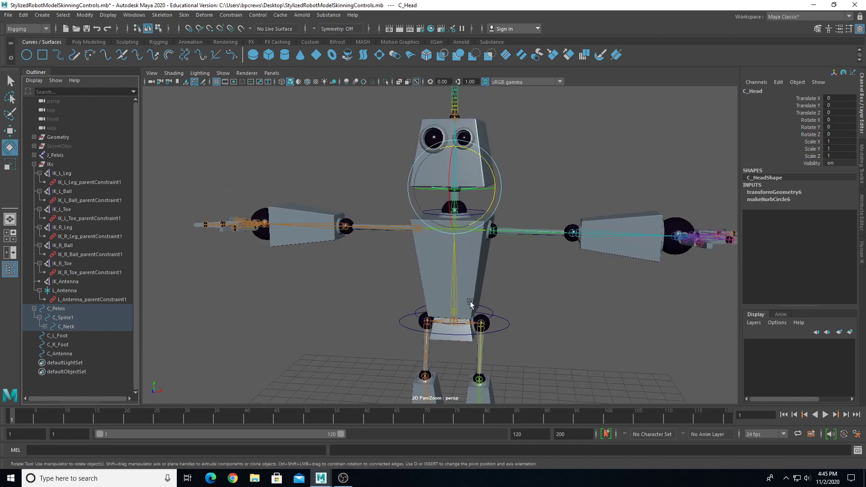
click(490, 312)
drag(493, 307, 516, 324)
click(514, 323)
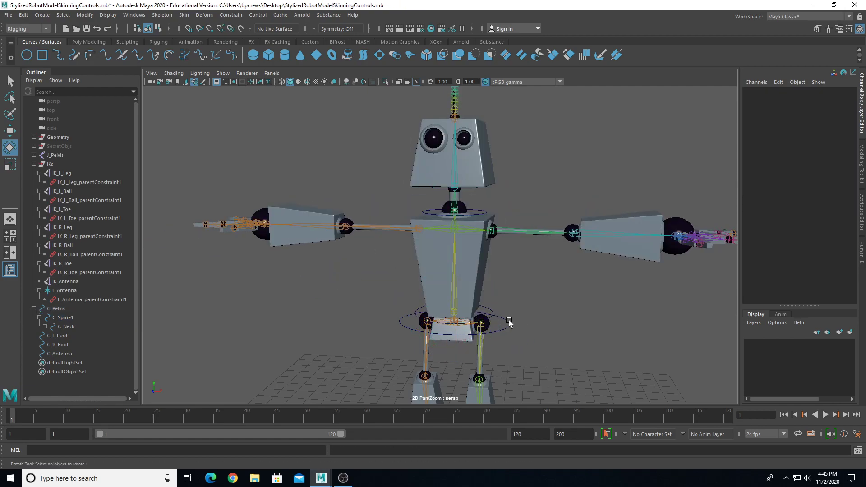
click(509, 323)
key(w)
drag(453, 321, 485, 345)
key(ctrl+z)
key(ctrl+z)
key(ctrl+z)
key(ctrl+z)
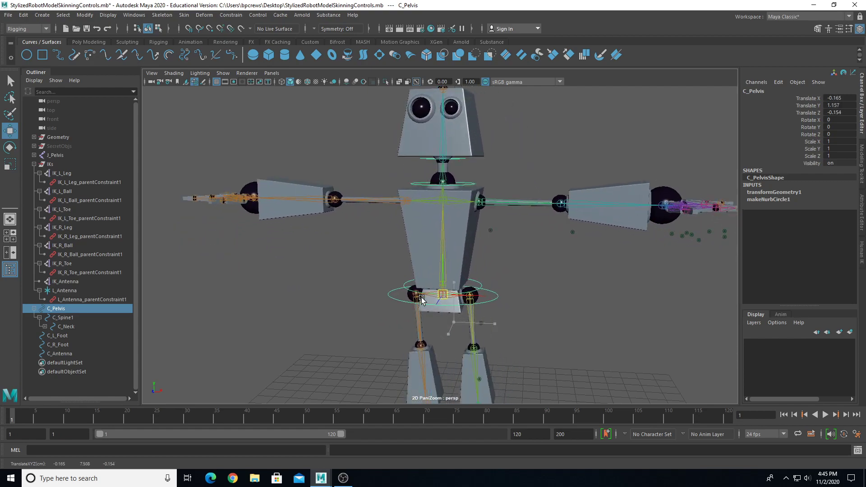
Step: Expand C_Neck in the hierarchy and parent the C_Antenna control under C_Head
alt+drag(422, 242, 372, 282)
click(67, 355)
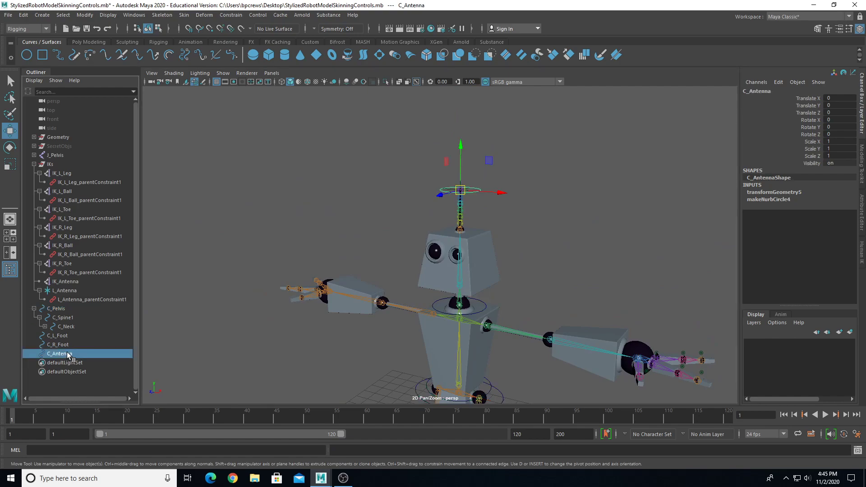
click(45, 328)
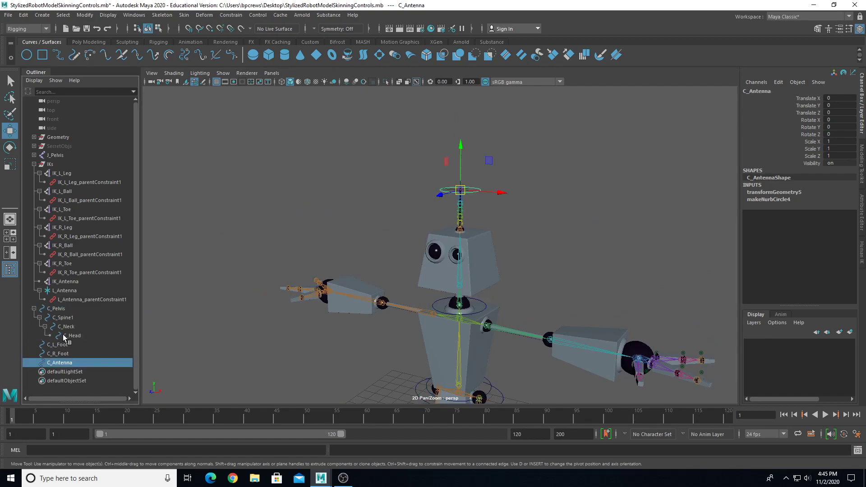
ctrl+click(75, 336)
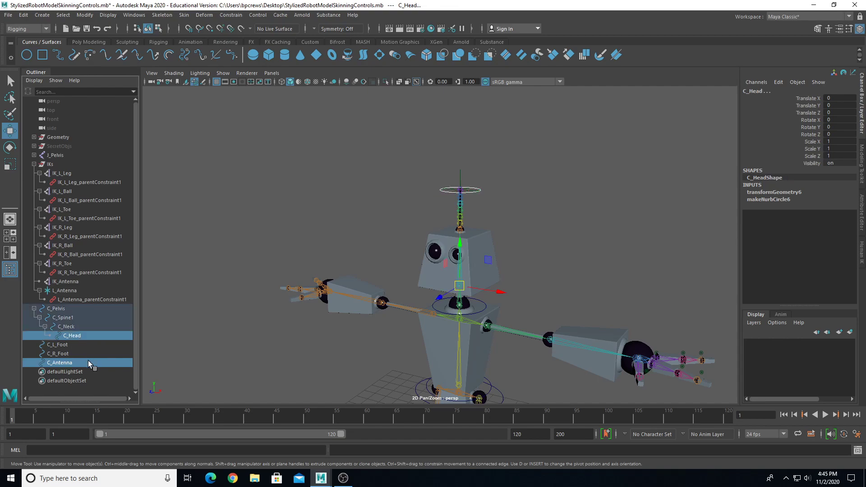
key(p)
Step: Test that the antenna follows the body by moving the C_Pelvis control, and undo the move
scroll(400, 358, up, 1)
scroll(389, 352, down, 3)
alt+middle_drag(385, 346, 373, 292)
alt+drag(373, 292, 528, 328)
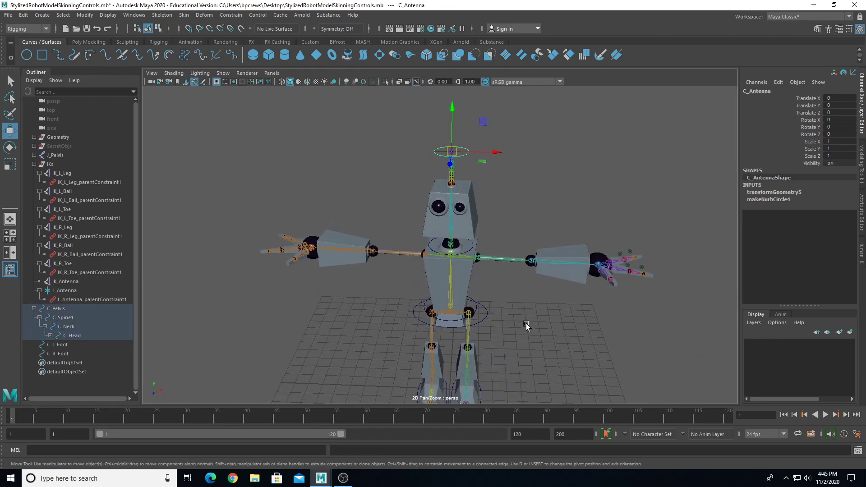
click(486, 315)
alt+drag(467, 326, 469, 267)
key(ctrl+z)
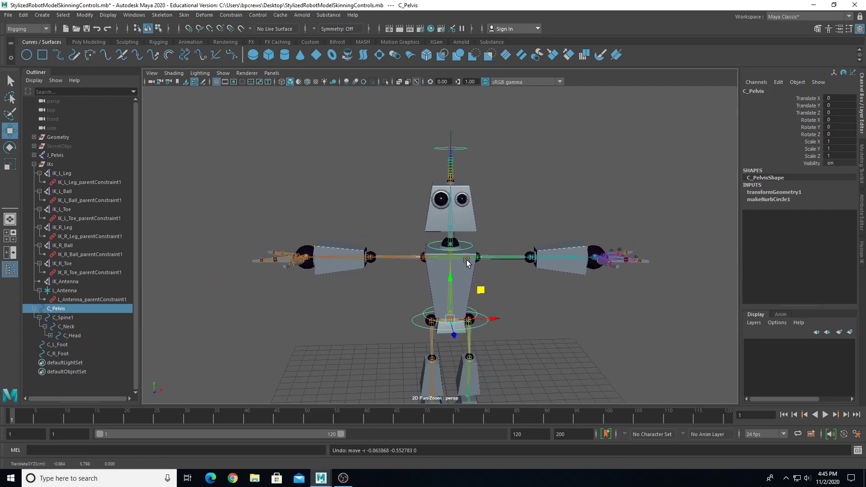
Step: Test the parented head and antenna by rotating the C_Neck control, and undo the rotations
scroll(496, 266, up, 4)
click(506, 245)
scroll(499, 239, down, 4)
key(e)
drag(474, 216, 501, 224)
key(ctrl+z)
key(ctrl+z)
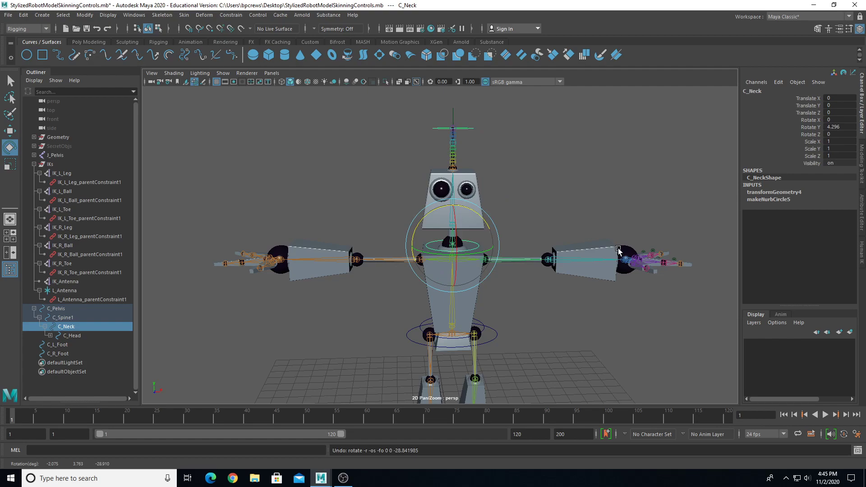
Step: Test-move the C_Antenna control at the top of the antenna and undo the move
alt+drag(513, 149, 454, 137)
click(476, 130)
key(w)
key(ctrl+z)
mouse_move(491, 239)
alt+mouse_down()
mouse_move(506, 232)
mouse_move(495, 230)
alt+mouse_up()
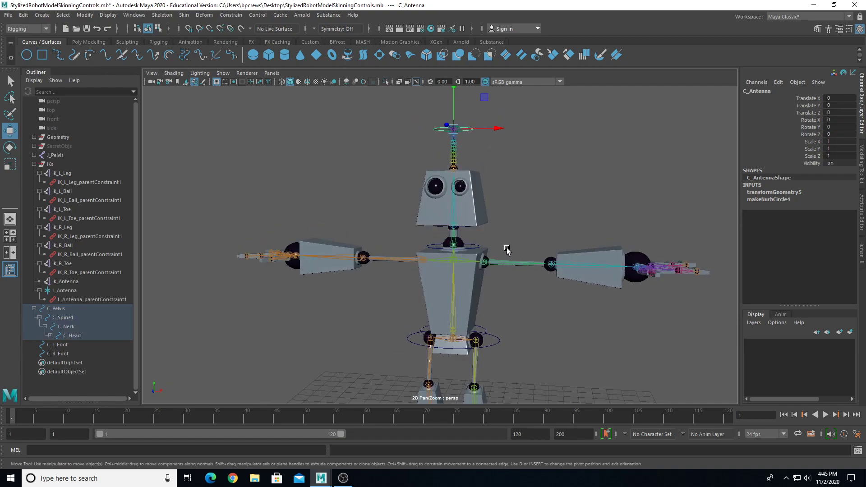
click(476, 247)
scroll(499, 248, up, 5)
alt+drag(499, 248, 502, 213)
scroll(512, 220, down, 5)
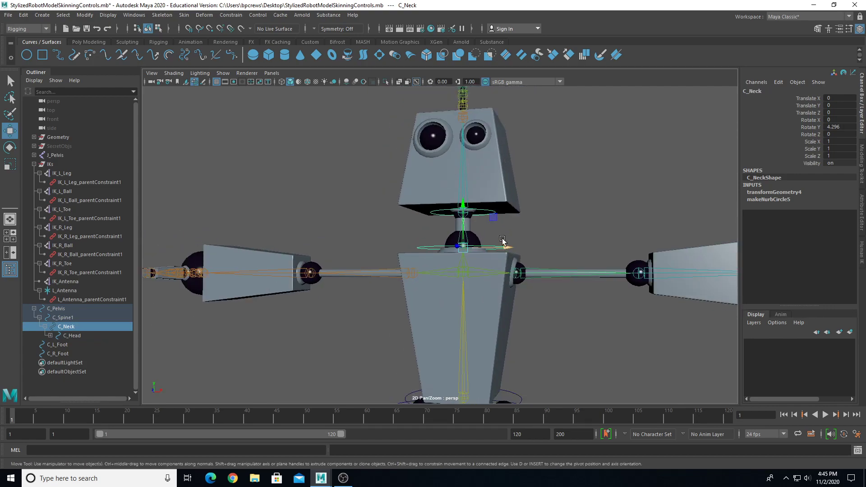
click(313, 180)
Step: Create a NURBS circle, move it beside the robot's left foot and set its Rotate Z to 90
click(26, 57)
scroll(451, 226, down, 4)
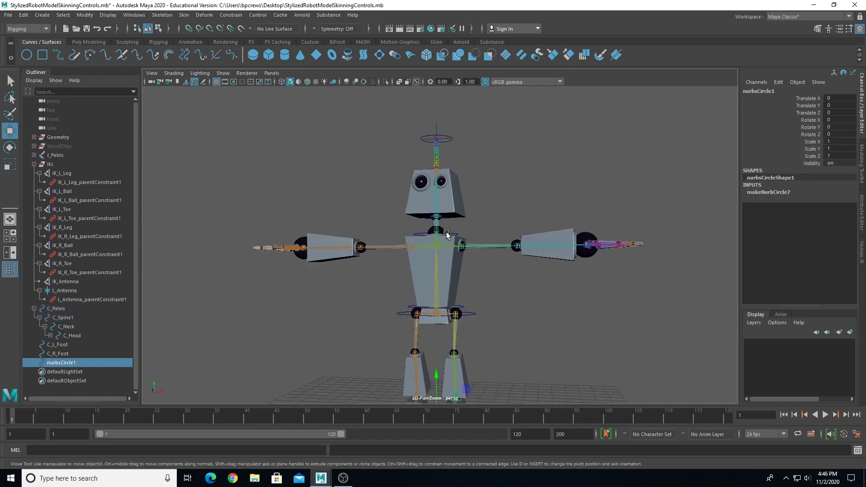
alt+drag(469, 189, 482, 209)
alt+drag(489, 243, 540, 333)
key(e)
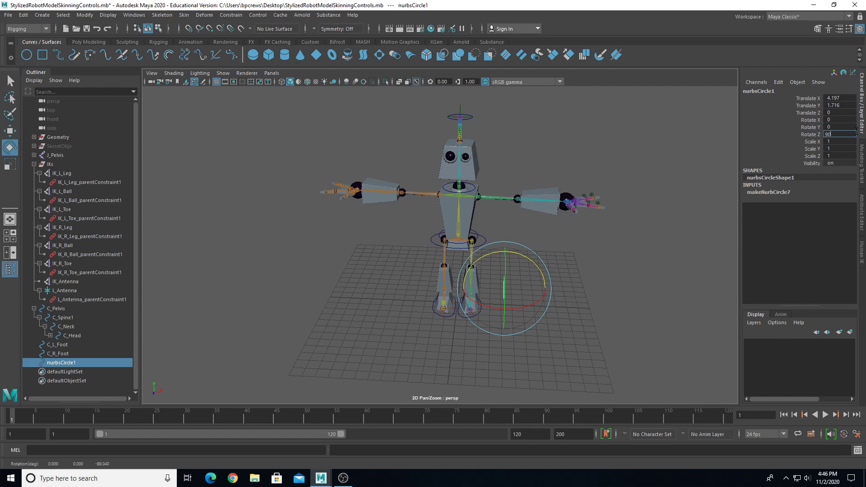
key(Return)
Step: Move the upright circle to the robot's left shoulder
alt+middle_drag(575, 245, 522, 203)
scroll(507, 236, up, 2)
key(w)
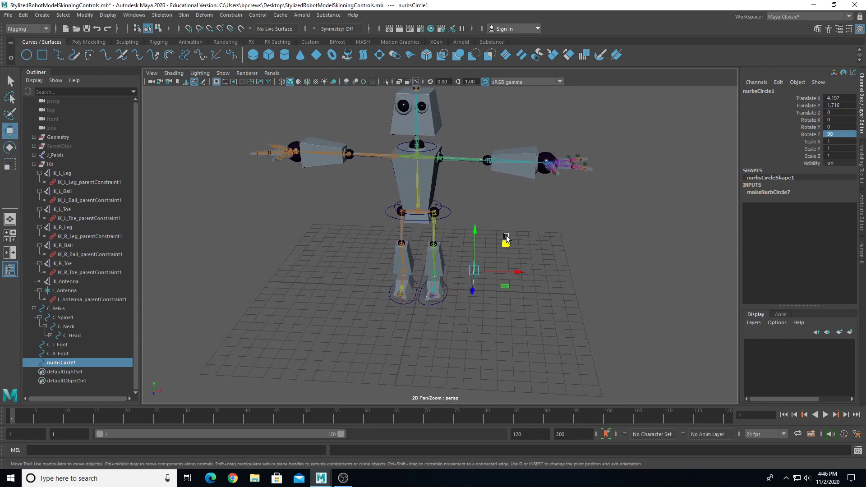
drag(505, 248, 470, 131)
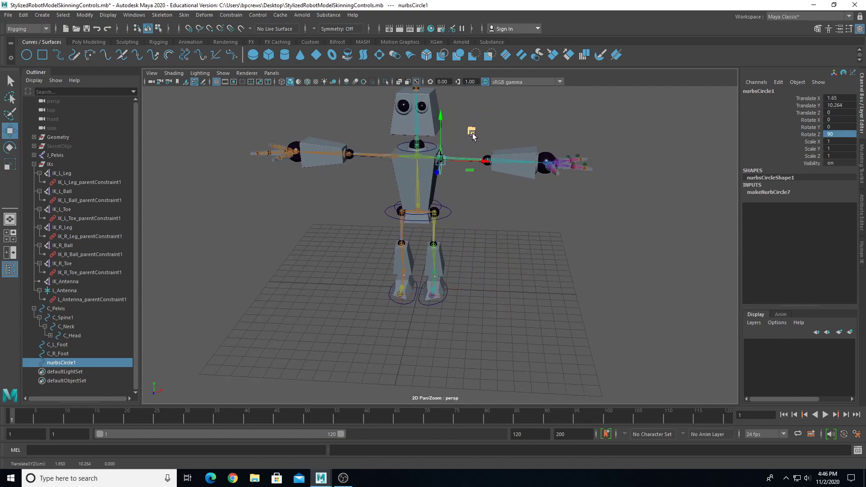
key(f)
alt+drag(502, 204, 466, 252)
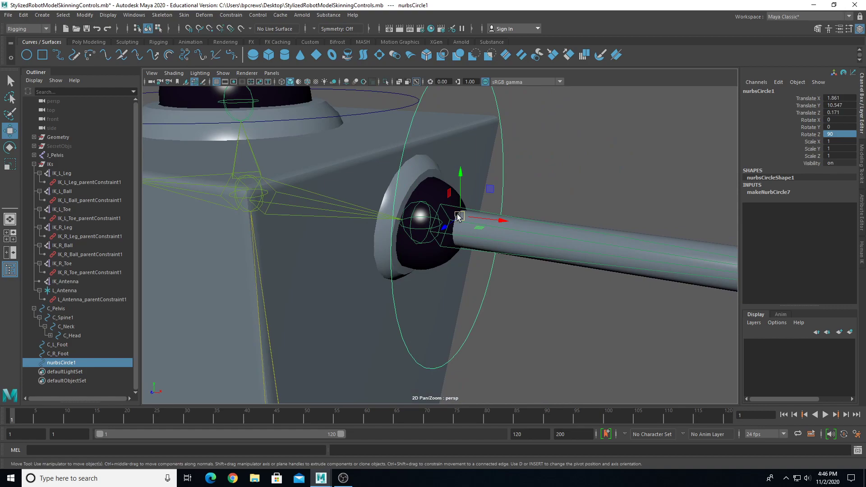
drag(458, 216, 420, 244)
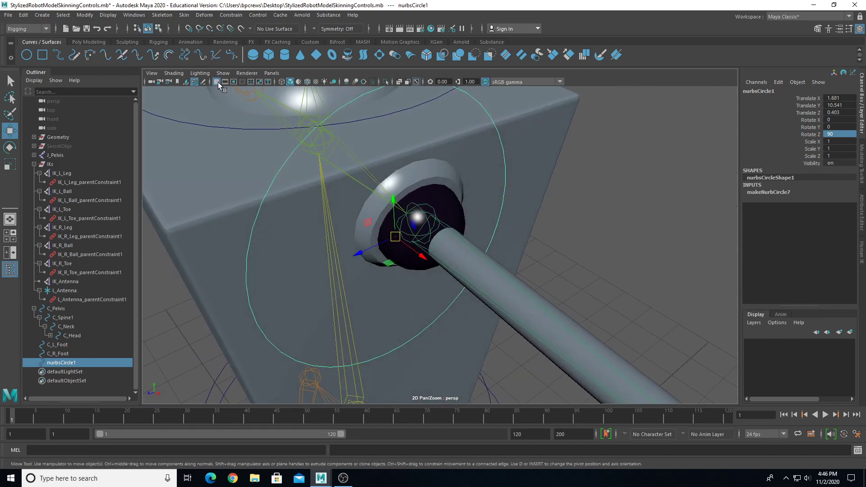
Step: Hide polygons in the viewport, snap the circle onto the left shoulder joint, and show the polygons again
click(223, 73)
click(256, 166)
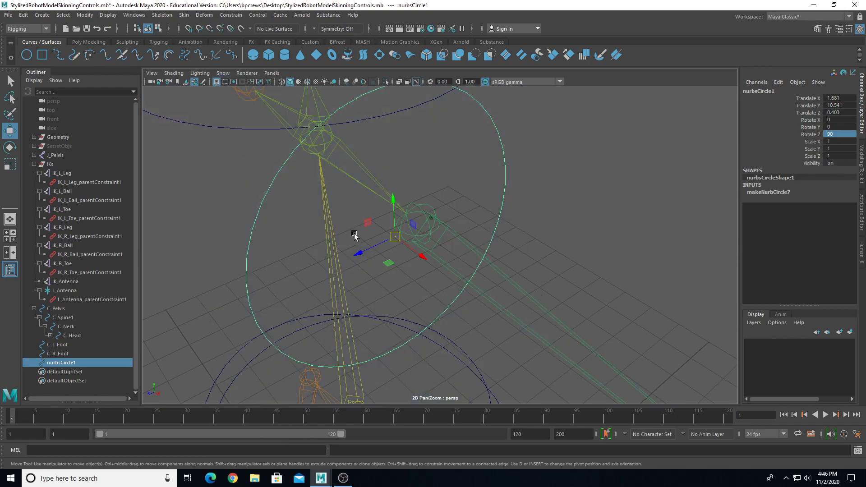
drag(394, 238, 411, 224)
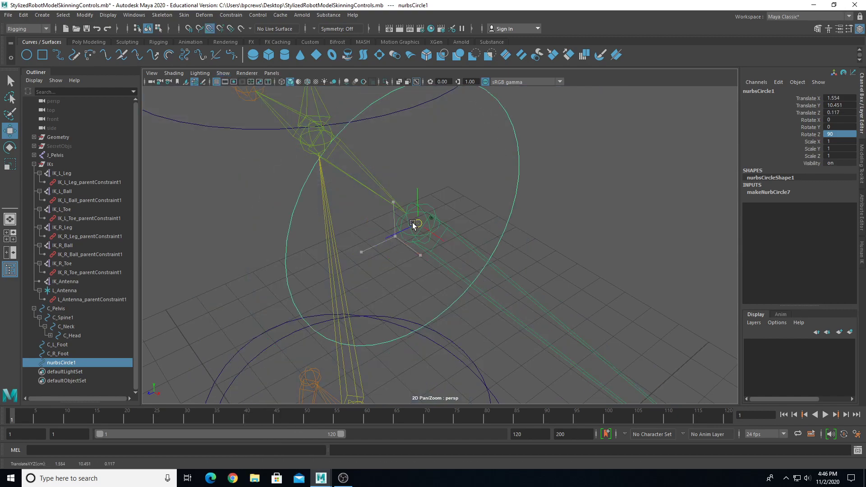
click(223, 73)
click(241, 167)
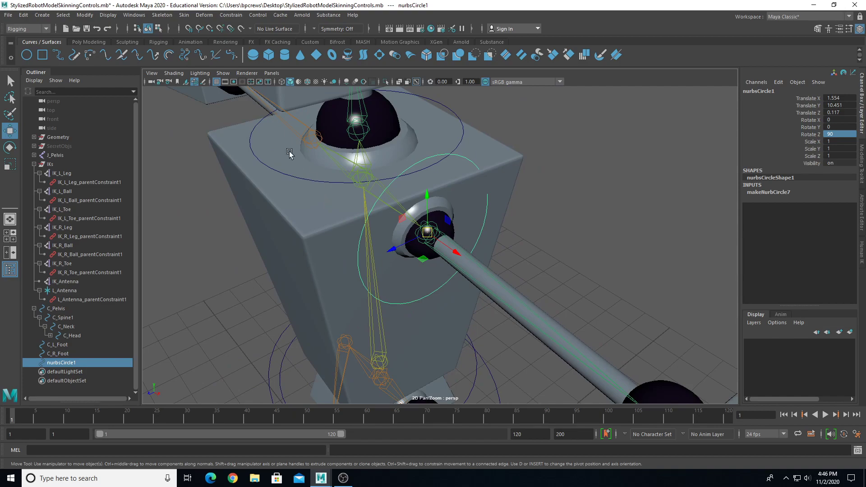
click(223, 73)
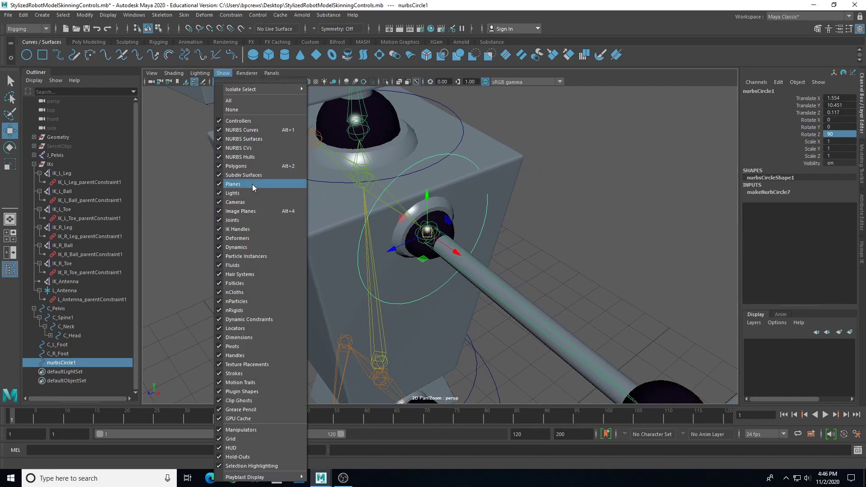
click(227, 75)
Step: Scale the shoulder circle up uniformly to about 1.15
scroll(458, 284, down, 6)
alt+drag(458, 285, 426, 282)
key(r)
drag(437, 241, 507, 242)
Step: Rename the shoulder circle C_L_Shoulder and freeze its transformations
click(754, 90)
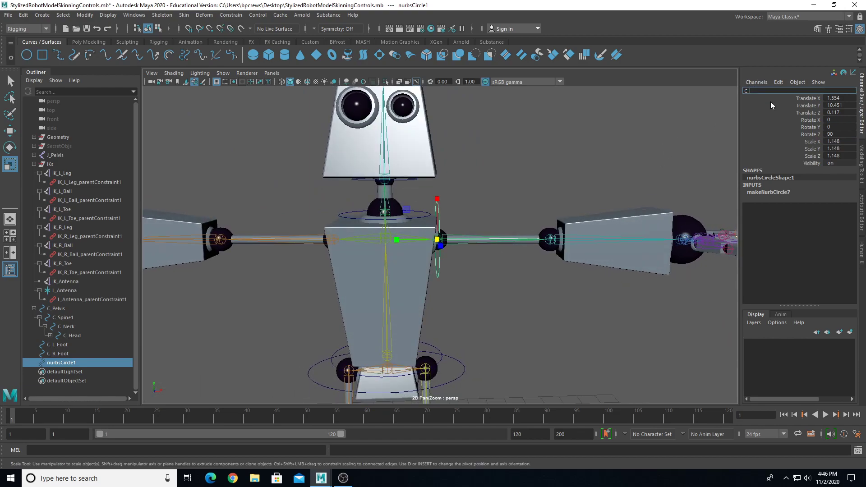
text(C_L_Shoulder)
key(Return)
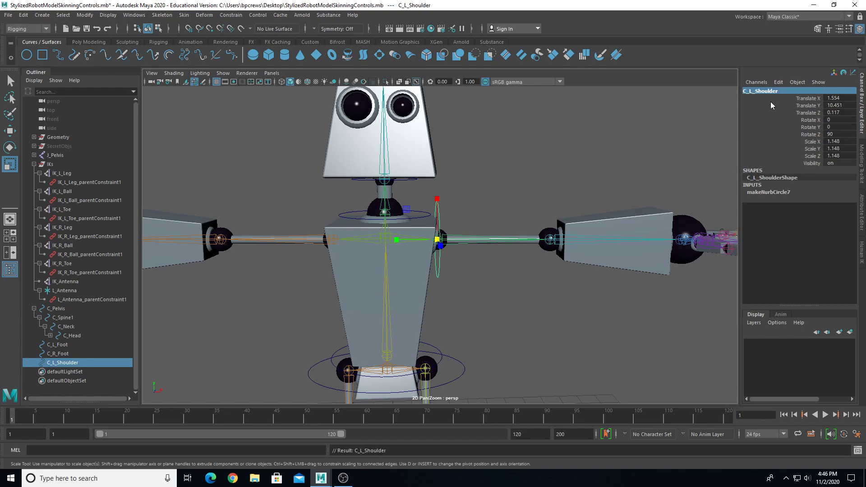
click(85, 15)
click(109, 54)
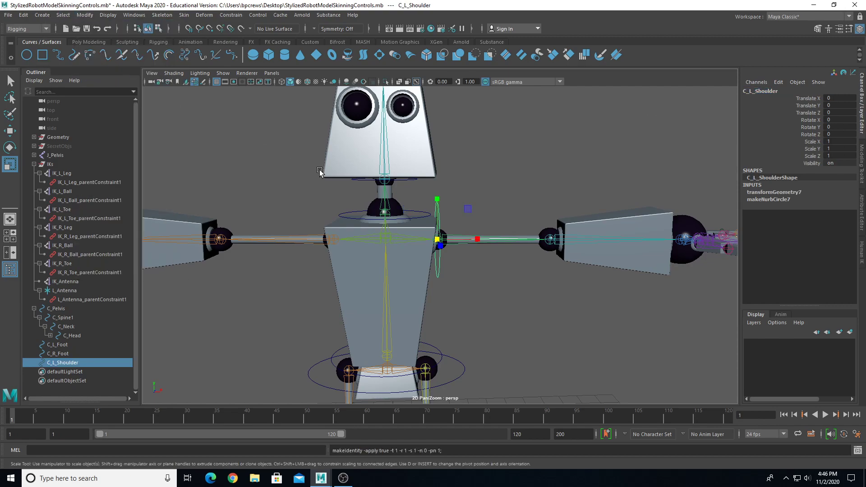
Step: Duplicate C_L_Shoulder, move the copy onto the left elbow joint and scale it down uniformly to about 0.815
alt+drag(502, 240, 489, 241)
key(ctrl+d)
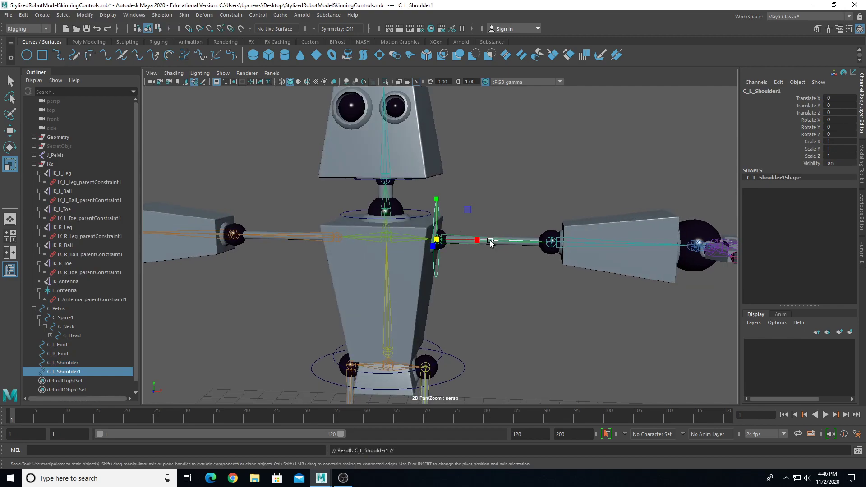
key(w)
drag(468, 209, 586, 215)
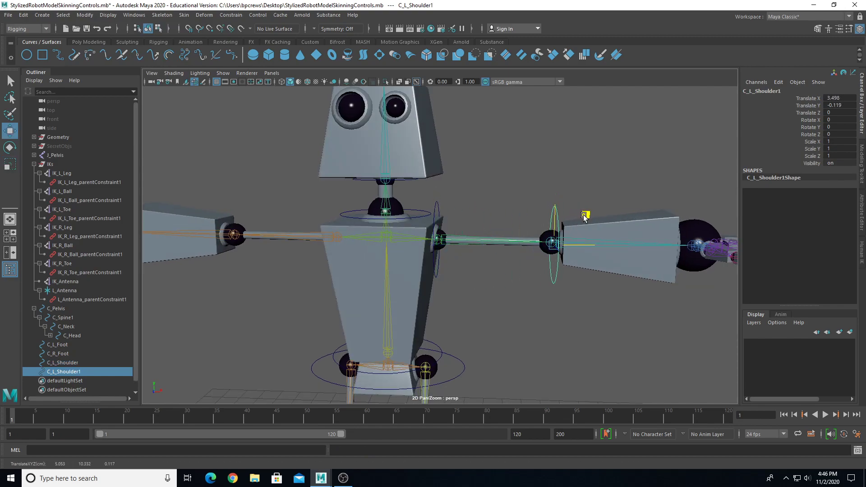
key(f)
alt+drag(441, 270, 420, 276)
key(r)
drag(440, 248, 411, 266)
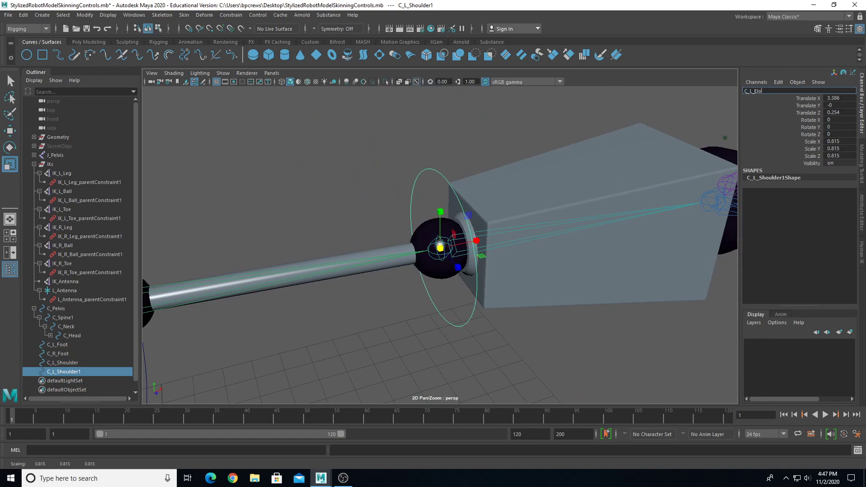
Step: Rename the elbow circle C_L_Elbow and freeze its transformations
key(Return)
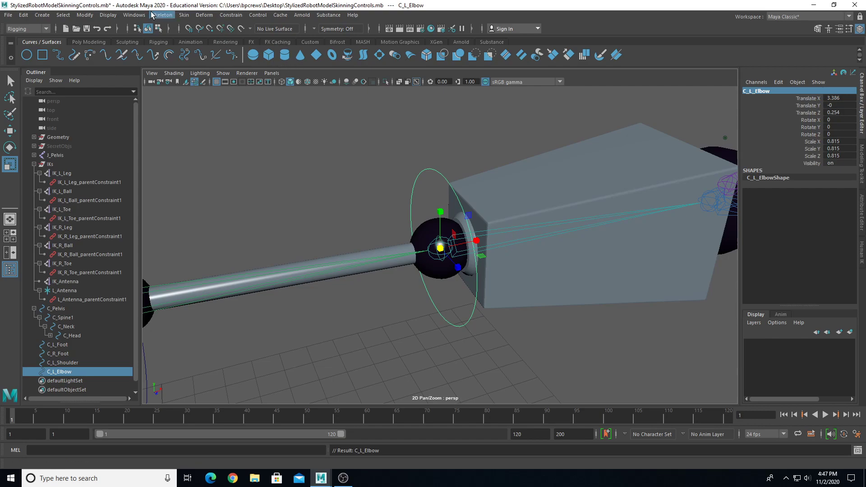
click(85, 15)
click(107, 46)
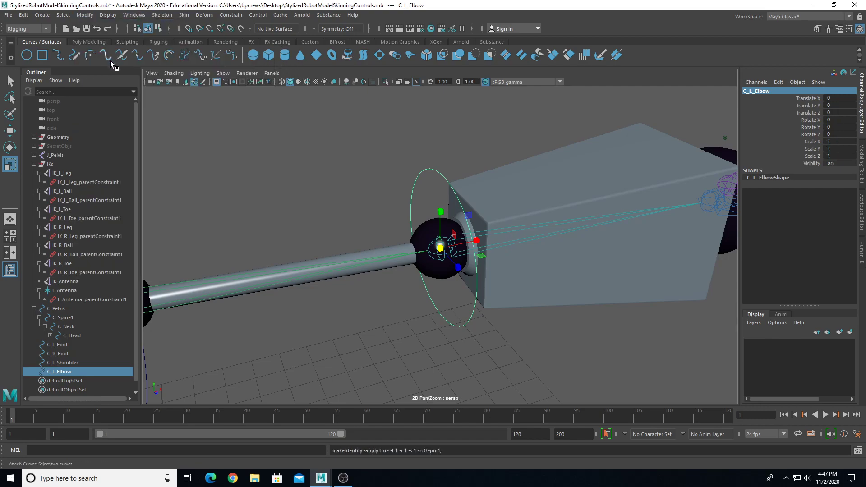
Step: Duplicate C_L_Elbow and snap the copy onto the left wrist joint
scroll(440, 230, down, 5)
alt+drag(441, 230, 569, 258)
key(ctrl+d)
key(w)
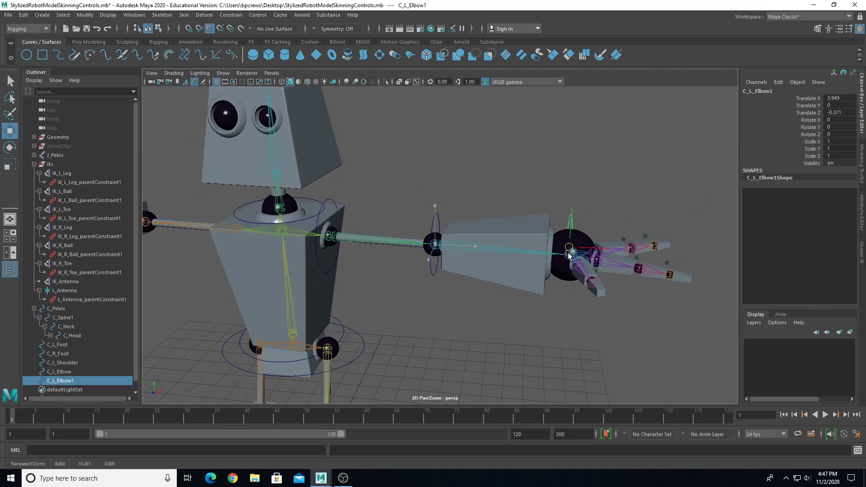
key(f)
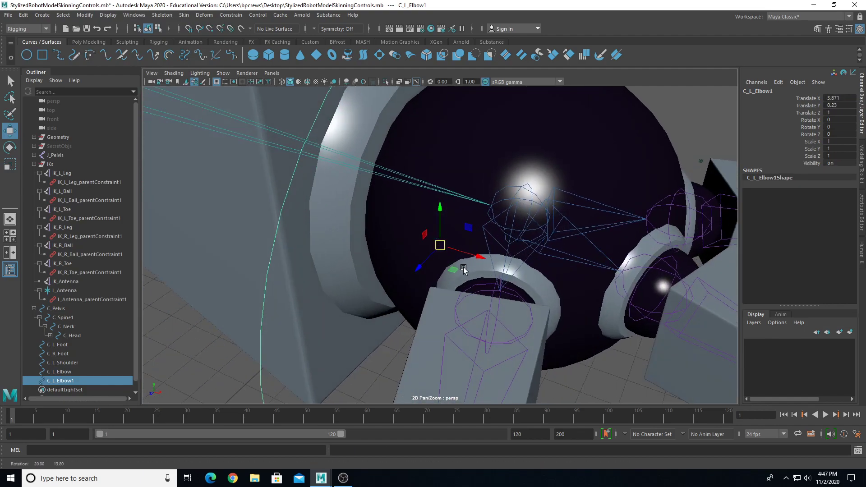
drag(440, 247, 699, 203)
Step: Rename the wrist circle C_L_Wrist and freeze its transformations
double_click(759, 91)
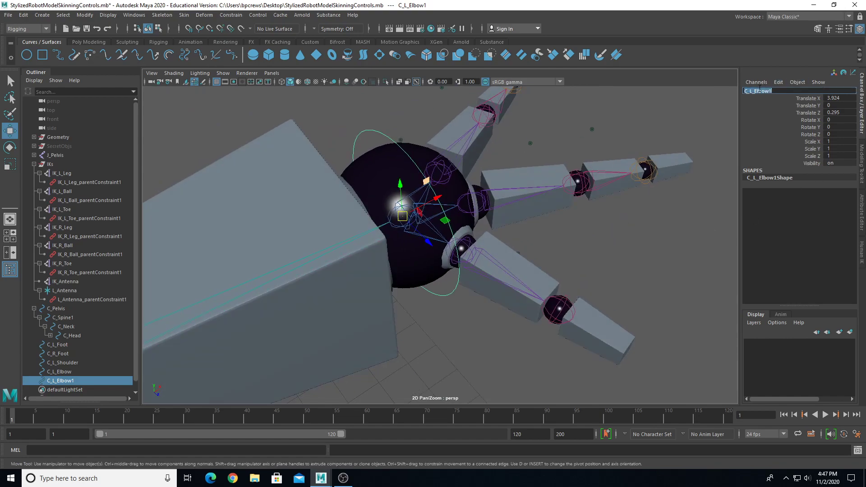
text(C_L_Wrist)
key(Return)
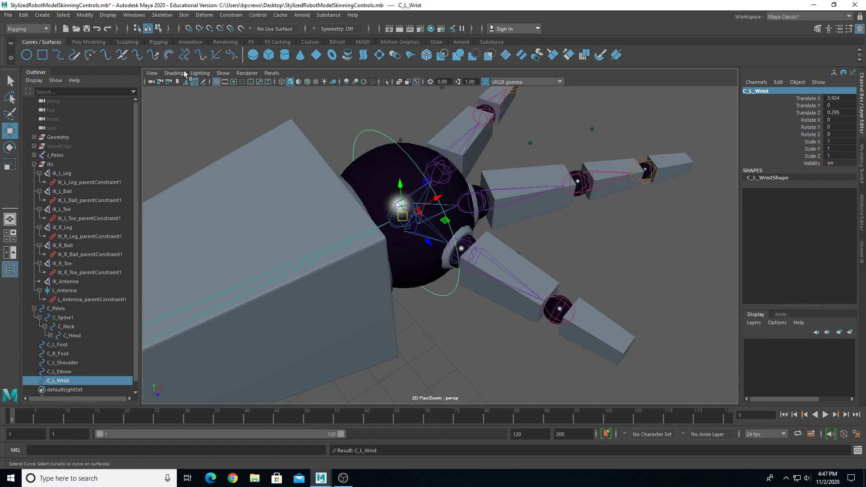
scroll(436, 209, down, 5)
alt+drag(436, 209, 414, 169)
click(83, 17)
click(117, 59)
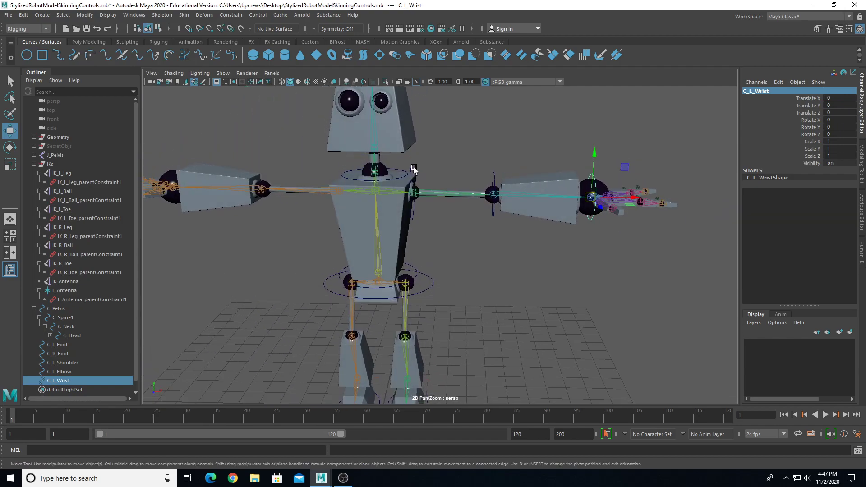
Step: Duplicate the C_L_Shoulder, C_L_Elbow and C_L_Wrist controls and move each copy along X toward the robot's right arm
click(413, 169)
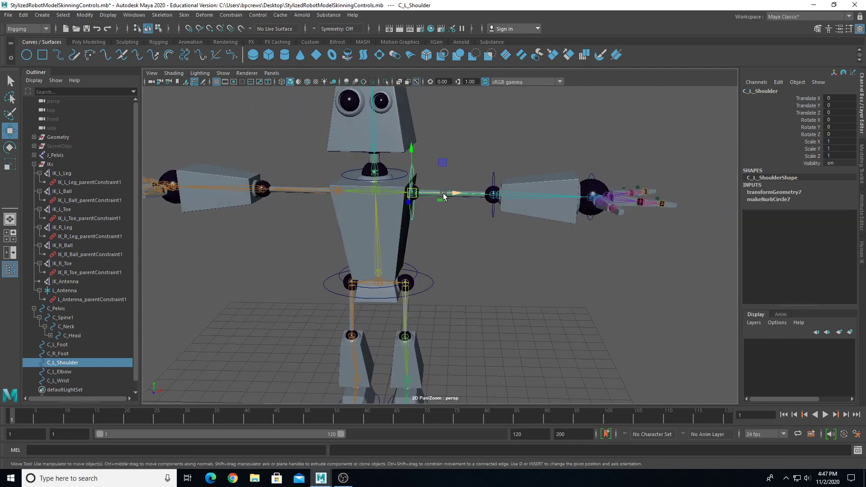
key(ctrl+d)
drag(455, 195, 344, 195)
click(496, 177)
key(ctrl+d)
drag(534, 194, 324, 193)
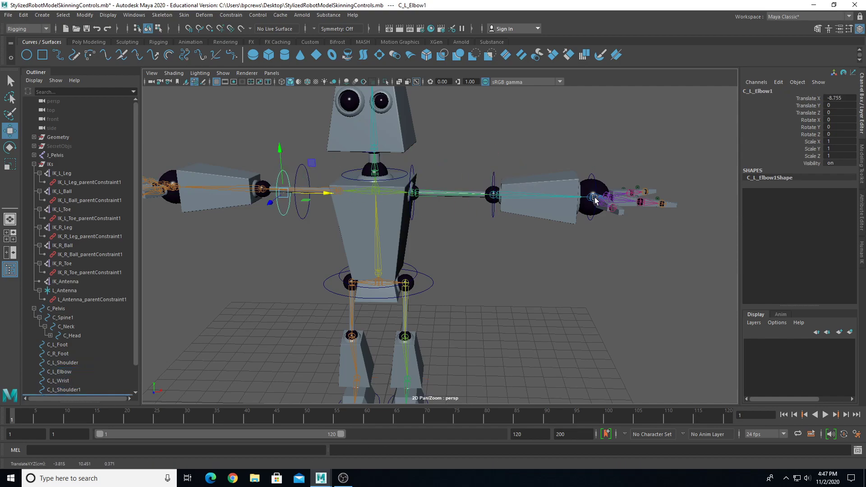
click(595, 177)
key(ctrl+d)
drag(634, 201, 309, 177)
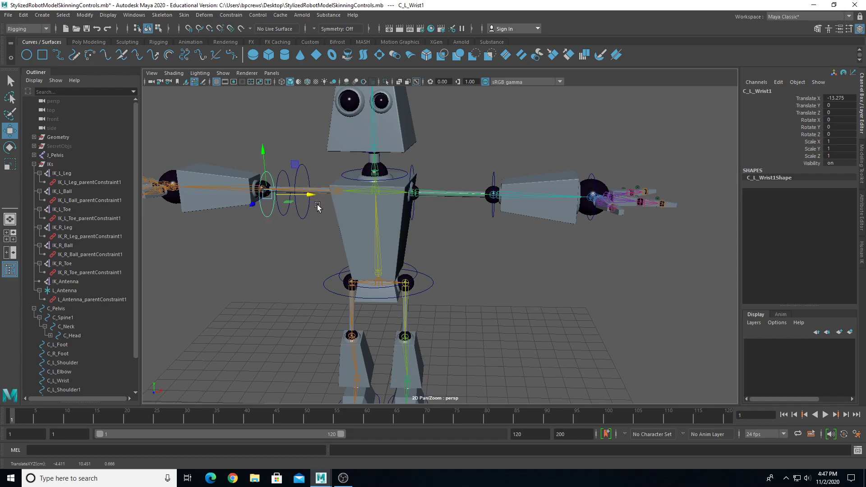
Step: Duplicate the C_L_Wrist control and move the copy to the base of the left thumb
scroll(313, 229, up, 2)
alt+middle_drag(317, 202, 263, 226)
alt+drag(361, 240, 329, 239)
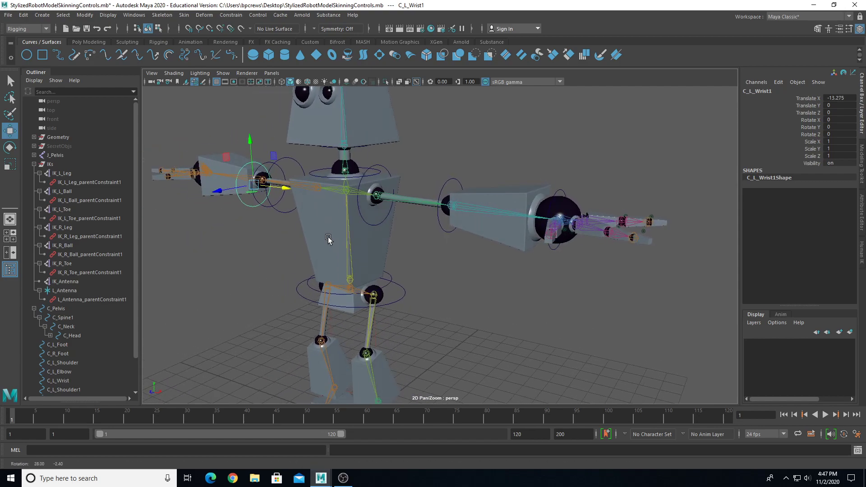
scroll(362, 240, up, 2)
scroll(362, 239, down, 3)
alt+drag(406, 209, 436, 202)
click(496, 178)
alt+drag(493, 190, 485, 246)
scroll(485, 252, up, 4)
alt+middle_drag(485, 251, 416, 288)
scroll(433, 279, down, 4)
alt+drag(440, 275, 452, 311)
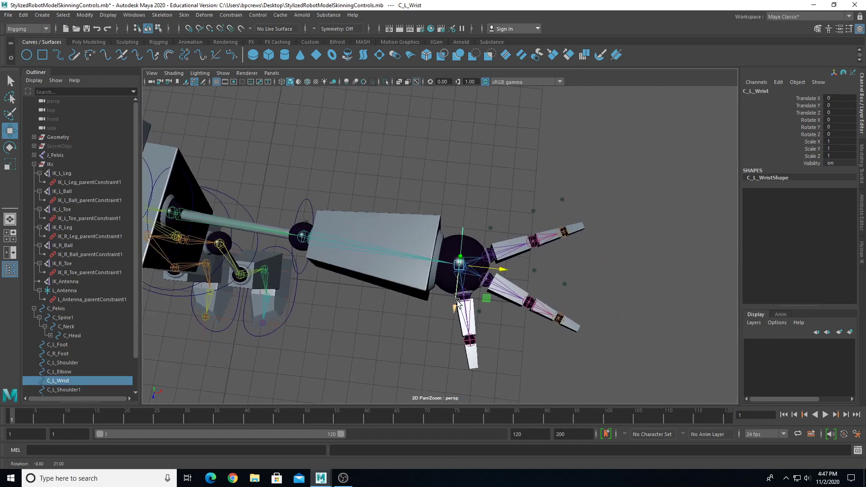
scroll(458, 304, up, 4)
alt+middle_drag(459, 304, 418, 248)
alt+drag(418, 273, 444, 274)
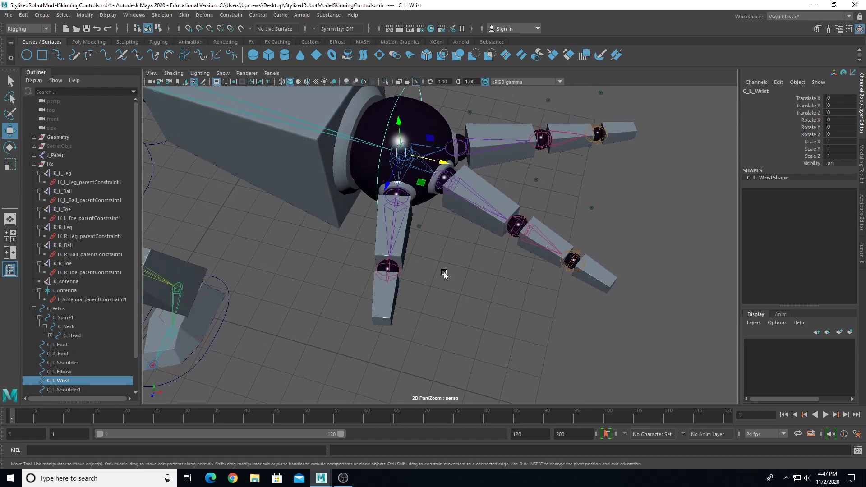
key(ctrl+d)
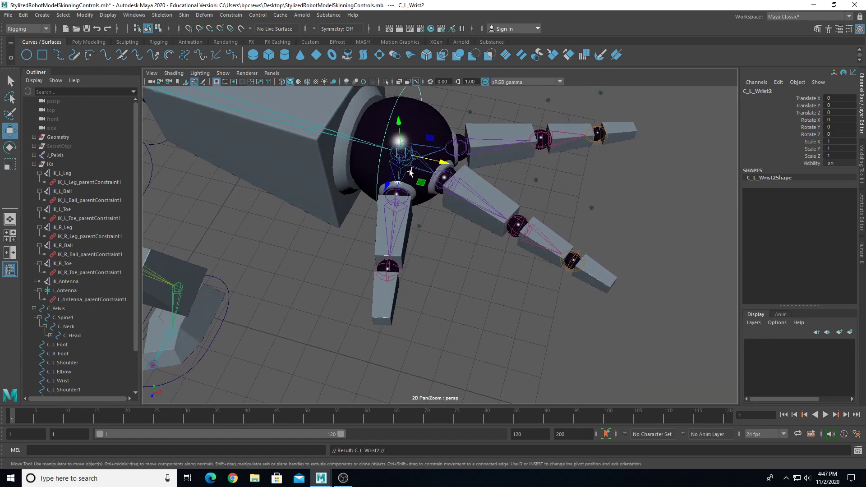
drag(400, 164, 395, 196)
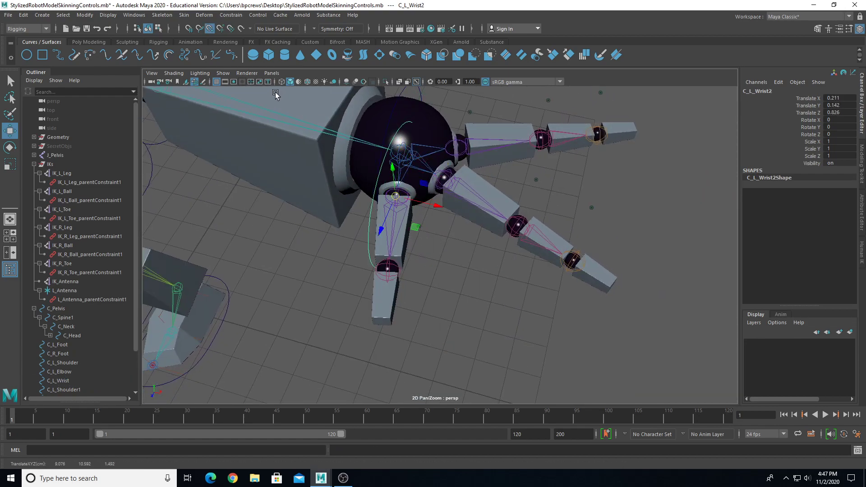
Step: Hide polygons in the viewport and snap the duplicated circle onto the thumb's base joint
click(228, 73)
click(250, 166)
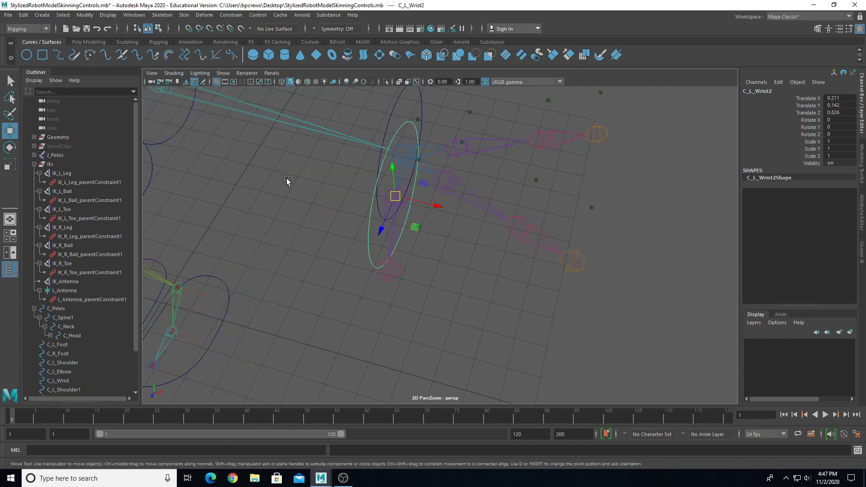
drag(398, 205, 454, 282)
key(f)
drag(440, 246, 451, 247)
Step: Rotate the thumb circle to about -80 degrees in Y and show the polygons again
key(e)
drag(481, 278, 399, 270)
click(224, 73)
click(250, 167)
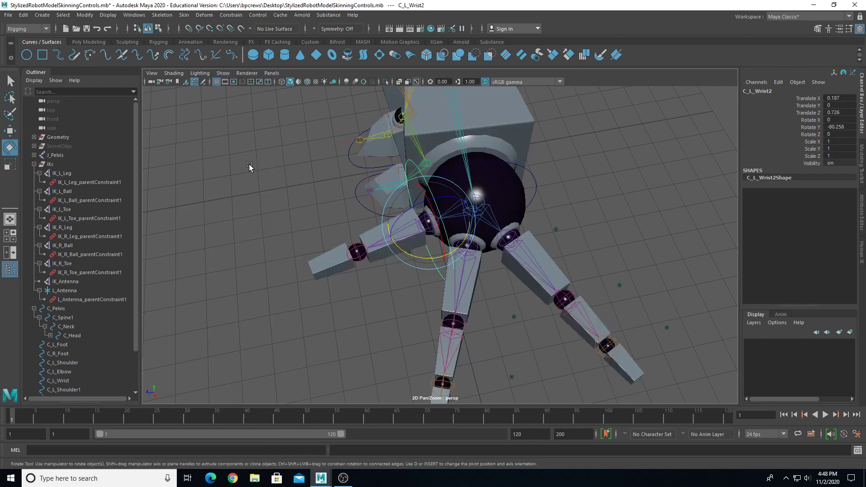
click(224, 74)
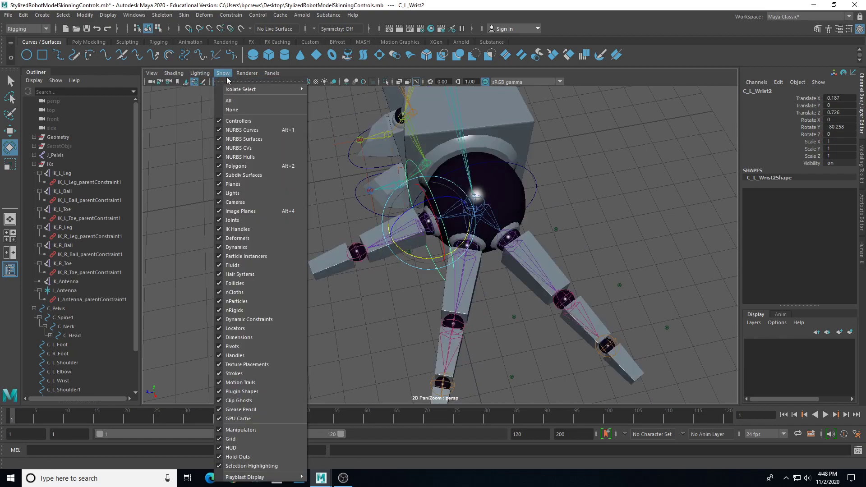
Step: Hide polygons in the viewport, duplicate the thumb base circle and snap the copy onto the thumb's second joint
click(254, 167)
alt+drag(336, 221, 352, 240)
key(v)
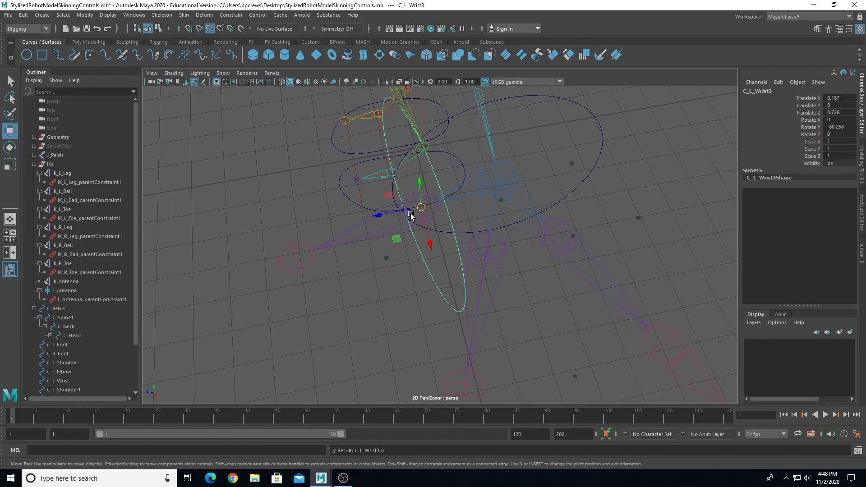
drag(422, 210, 358, 253)
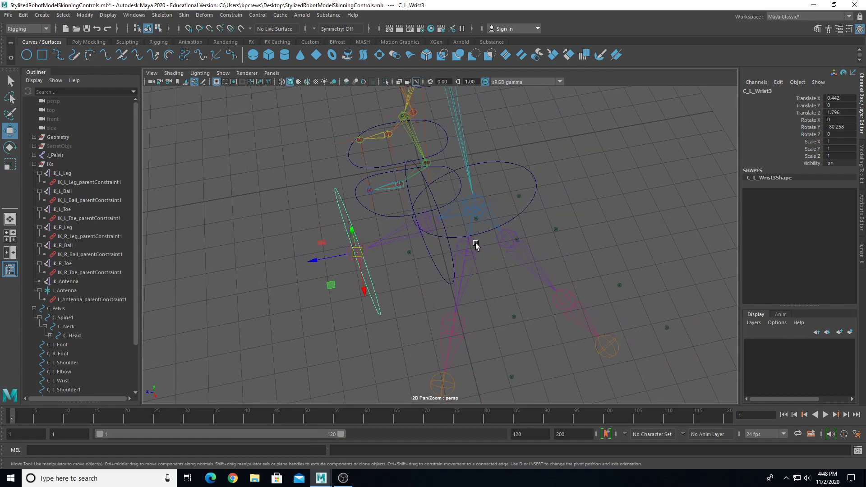
Step: Duplicate the C_L_Wrist control and snap the copy onto the base joint of the finger next to the thumb
click(519, 211)
key(ctrl+d)
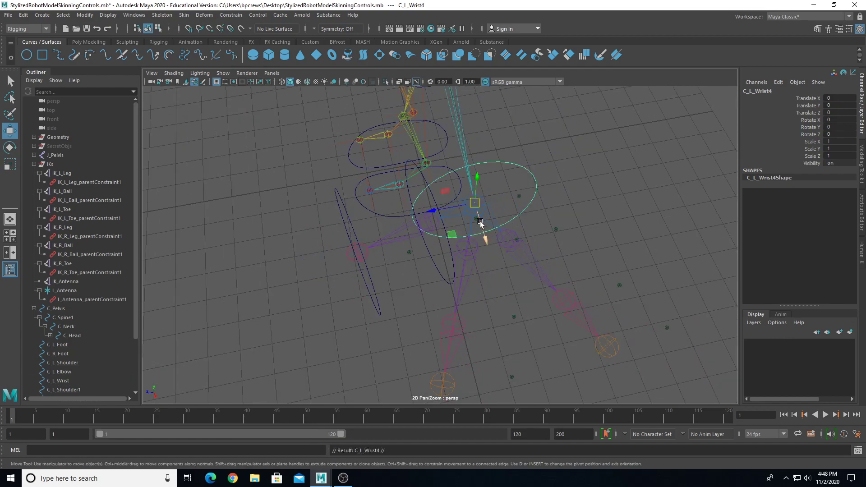
drag(473, 203, 468, 247)
Step: Try to save the scene file
key(q)
key(ctrl+s)
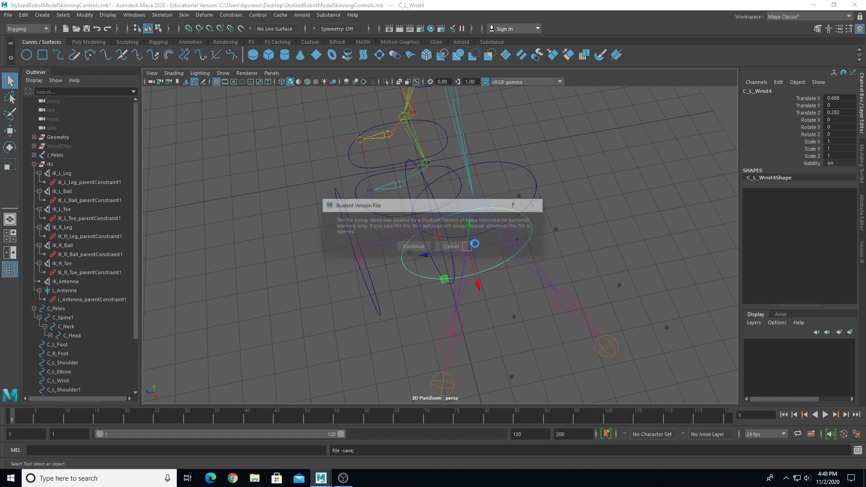
click(466, 246)
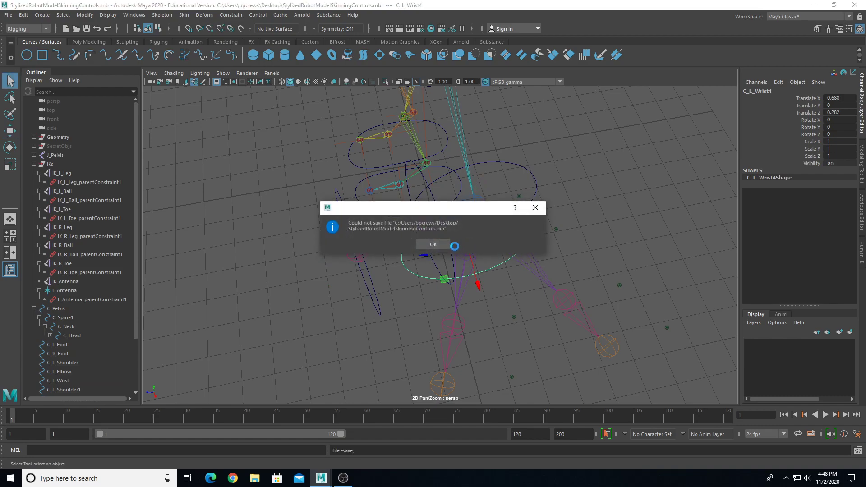
click(536, 208)
Step: Duplicate the finger circle five times and snap the copies onto the remaining joints of the left hand's two fingers
key(w)
alt+drag(500, 204, 511, 251)
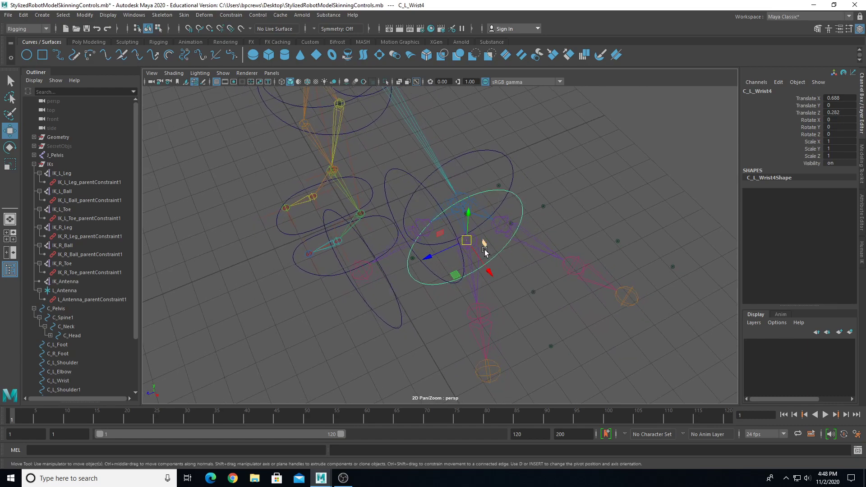
key(ctrl+d)
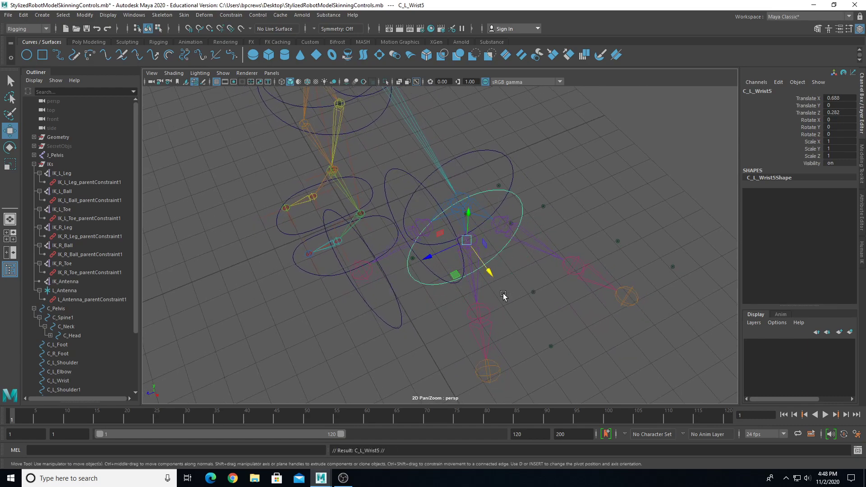
key(ctrl+d)
drag(469, 250, 469, 278)
key(ctrl+d)
key(ctrl+d)
key(ctrl+d)
Step: Show the polygons again and scale down the thumb circles, the base one to about 0.48
click(220, 75)
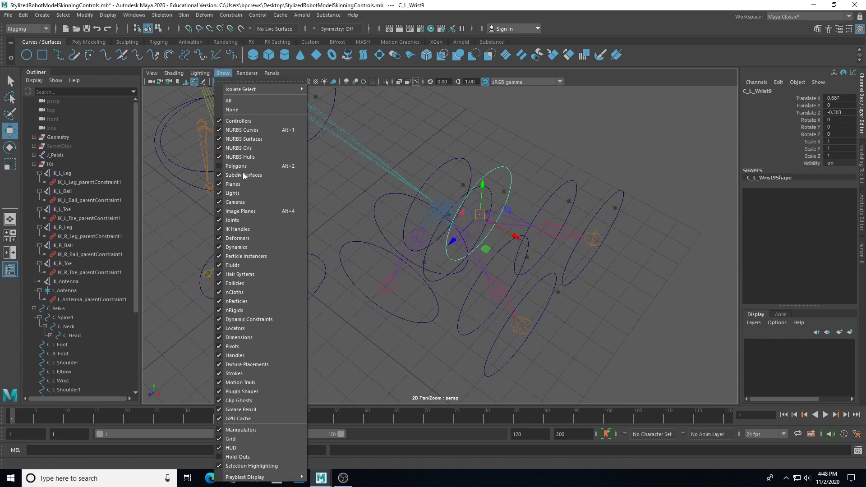
click(253, 167)
scroll(364, 245, up, 2)
alt+drag(364, 244, 354, 271)
click(372, 236)
key(r)
click(354, 277)
drag(385, 303, 462, 239)
Step: Scale down the finger circles to about 0.44 at the bases, 0.37 at the middle joints and 0.295 at the tips
click(442, 279)
drag(512, 150, 513, 151)
drag(482, 202, 409, 229)
drag(505, 254, 399, 296)
click(444, 309)
shift+click(600, 263)
drag(565, 299, 499, 332)
click(515, 361)
click(547, 349)
Step: Try rotating the three circles of the finger next to the thumb in Y to match its direction
alt+drag(547, 349, 391, 185)
click(395, 186)
key(e)
drag(459, 193, 451, 203)
click(461, 266)
drag(479, 288, 473, 311)
click(460, 343)
key(f)
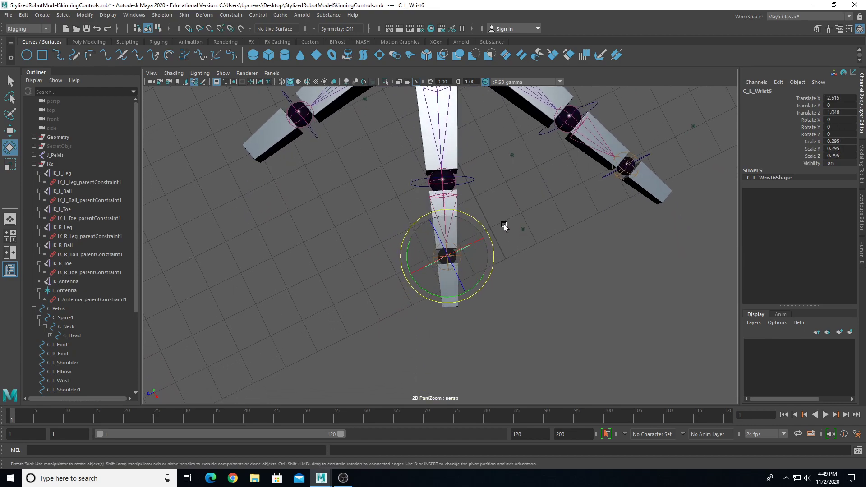
drag(429, 294, 411, 288)
Step: Try rotating the outer finger's tip, middle and base circles to about 24 degrees in Y
click(624, 167)
key(f)
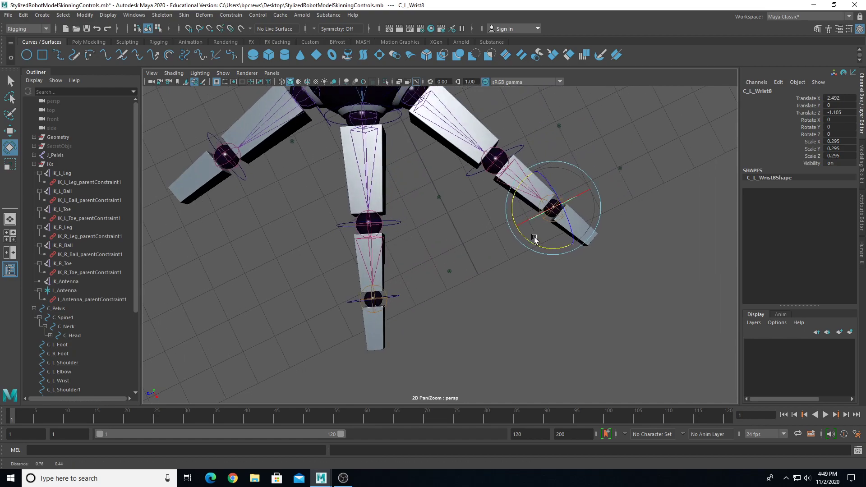
drag(510, 266, 478, 270)
alt+middle_drag(470, 247, 401, 168)
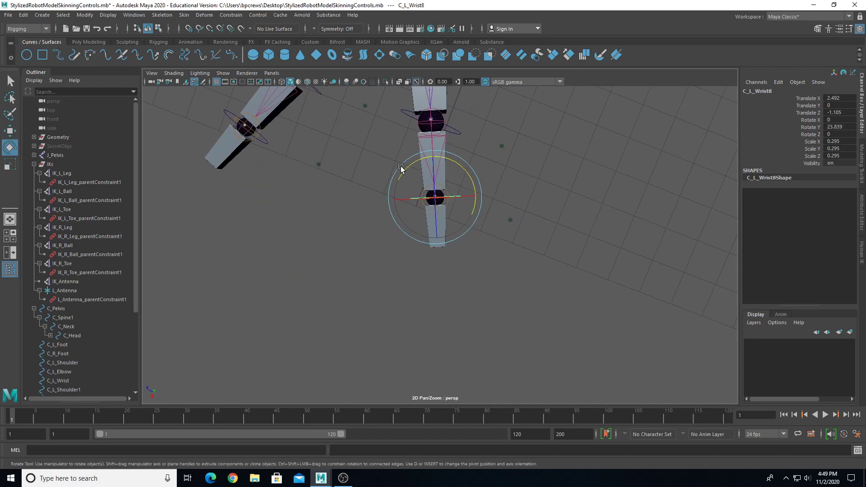
click(455, 130)
alt+middle_drag(456, 131, 472, 195)
drag(472, 195, 491, 182)
alt+middle_drag(491, 182, 481, 255)
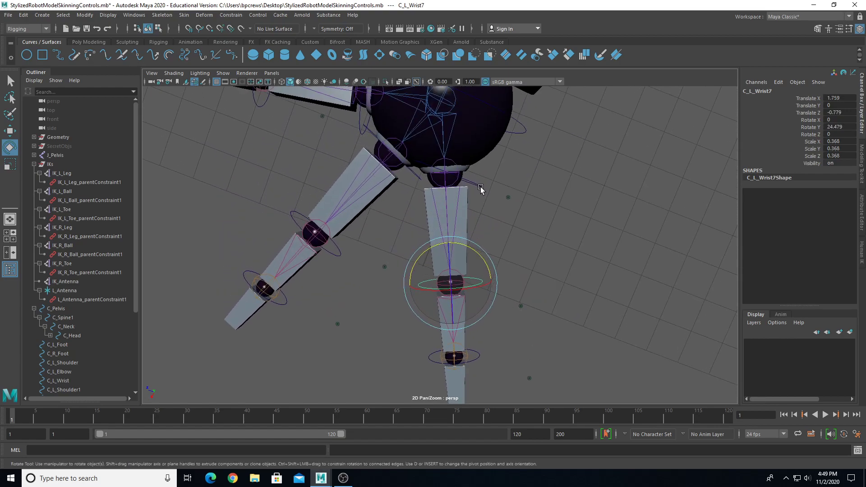
click(474, 185)
drag(469, 202, 374, 249)
alt+right_drag(374, 249, 477, 283)
key(w)
alt+middle_drag(429, 265, 591, 232)
alt+right_drag(591, 232, 561, 285)
alt+drag(562, 285, 538, 266)
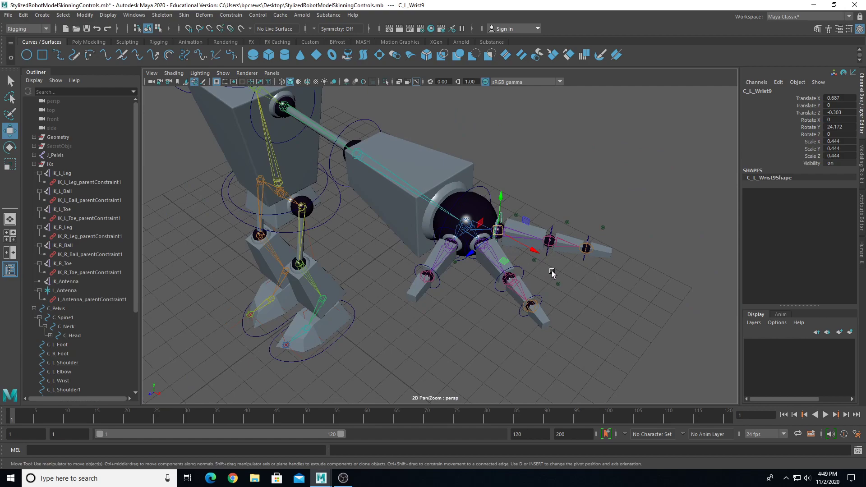
alt+drag(551, 271, 570, 276)
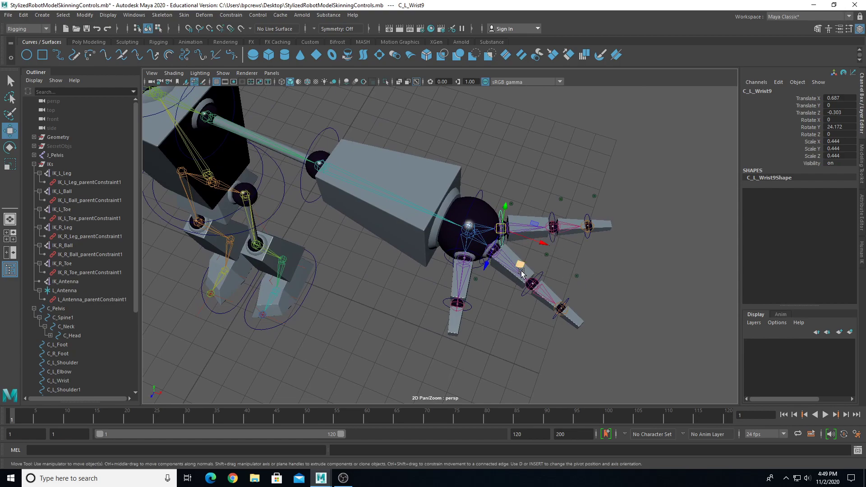
Step: Undo the latest finger circle rotations
key(ctrl+z)
key(ctrl+z)
key(ctrl+z)
key(ctrl+z)
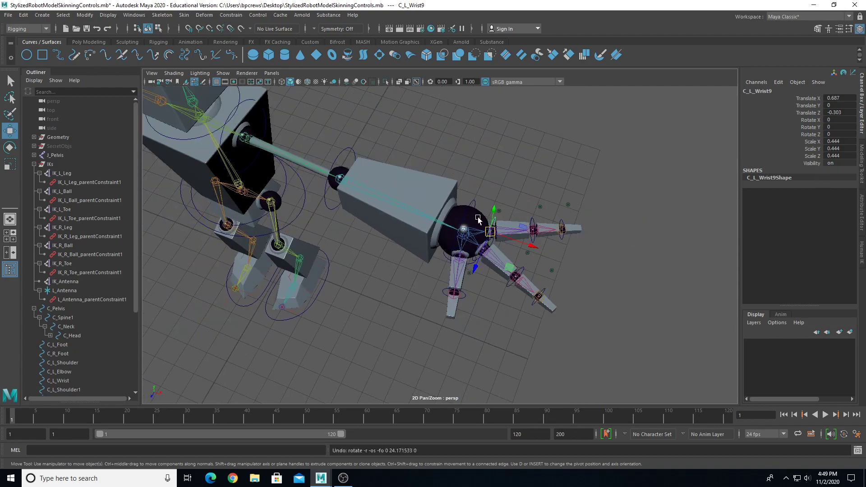
key(ctrl+z)
key(ctrl+z)
Step: Set Rotate Y to 0 on all eight finger and thumb circles, C_L_Wrist2 through C_L_Wrist9
scroll(63, 316, down, 4)
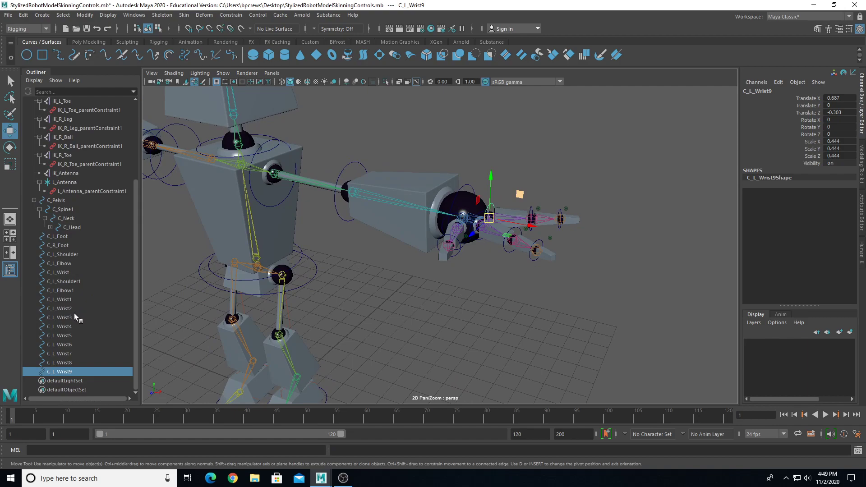
shift+click(73, 308)
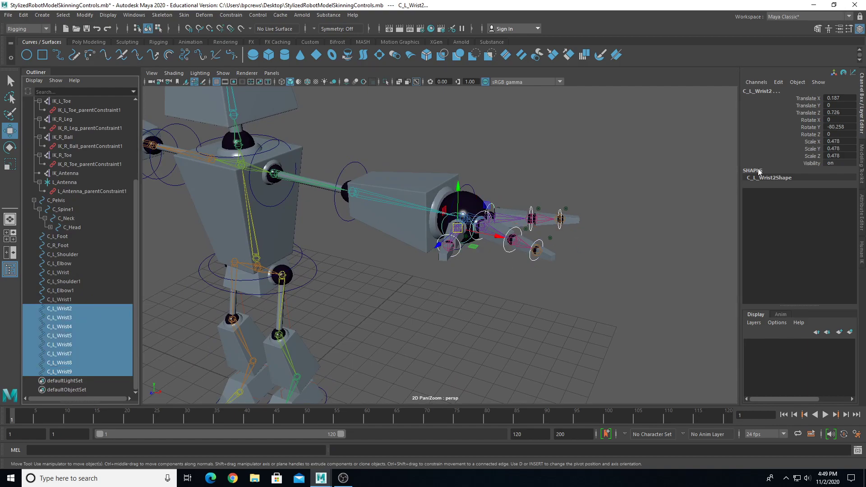
text(0)
key(Return)
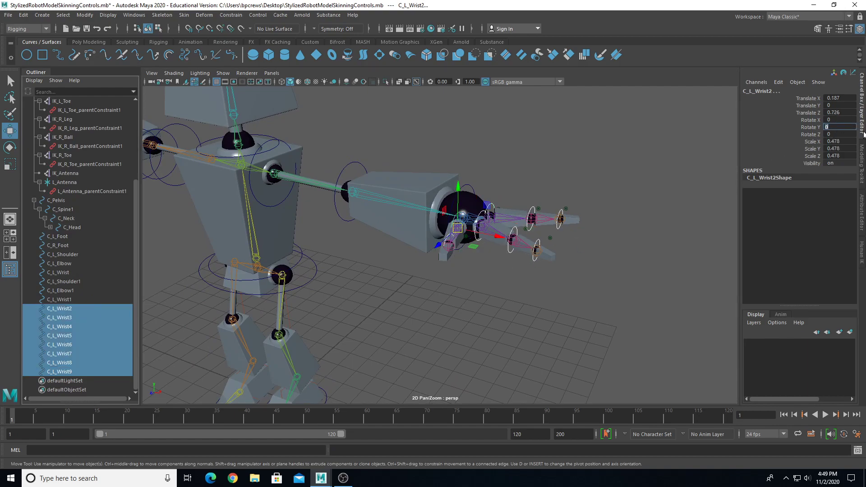
Step: Freeze the transformations of the C_L_Wrist2 to C_L_Wrist9 circles
alt+drag(455, 236, 476, 280)
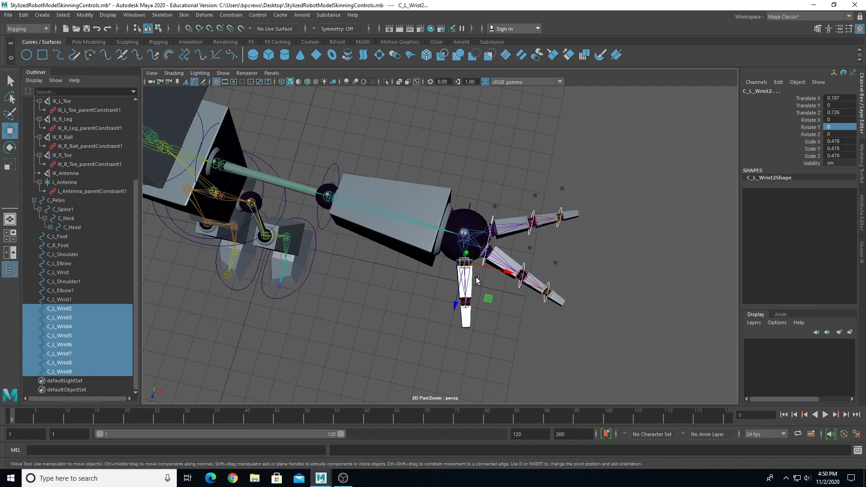
scroll(476, 279, up, 5)
alt+middle_drag(476, 280, 412, 261)
alt+drag(413, 261, 368, 242)
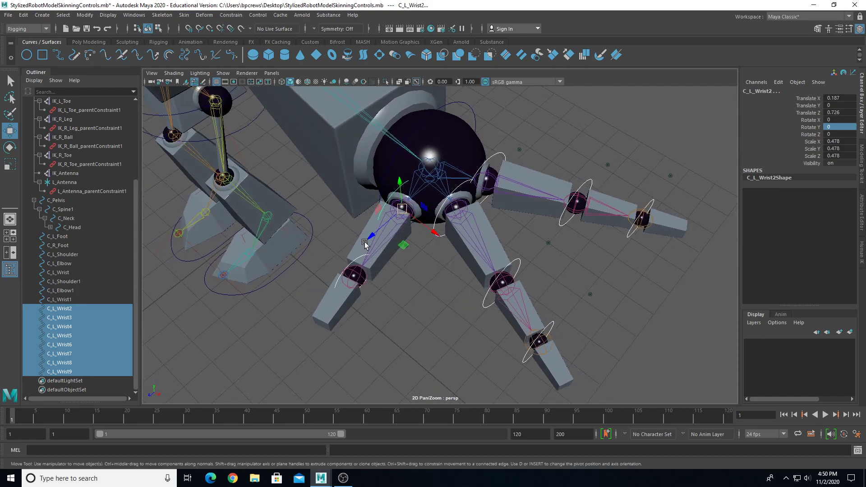
click(85, 15)
click(108, 56)
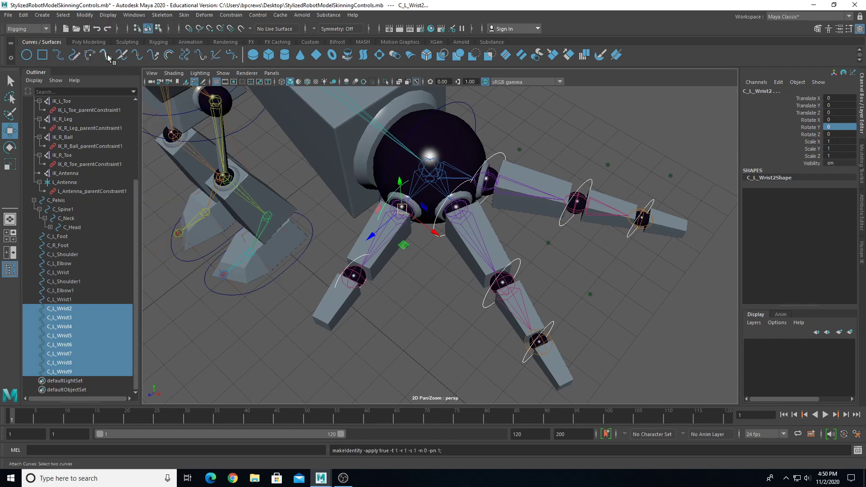
Step: In the top view, rotate the thumb base circle to about -77 degrees in Y and align the second thumb circle with it
alt+drag(347, 190, 402, 269)
click(402, 269)
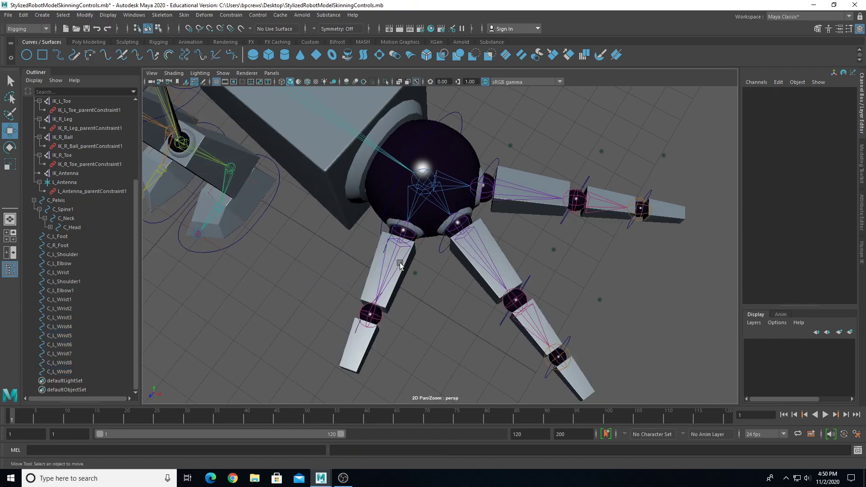
click(389, 238)
alt+drag(389, 238, 381, 273)
key(e)
key(space)
key(space)
alt+middle_drag(450, 207, 251, 129)
scroll(374, 267, up, 5)
drag(469, 178, 477, 178)
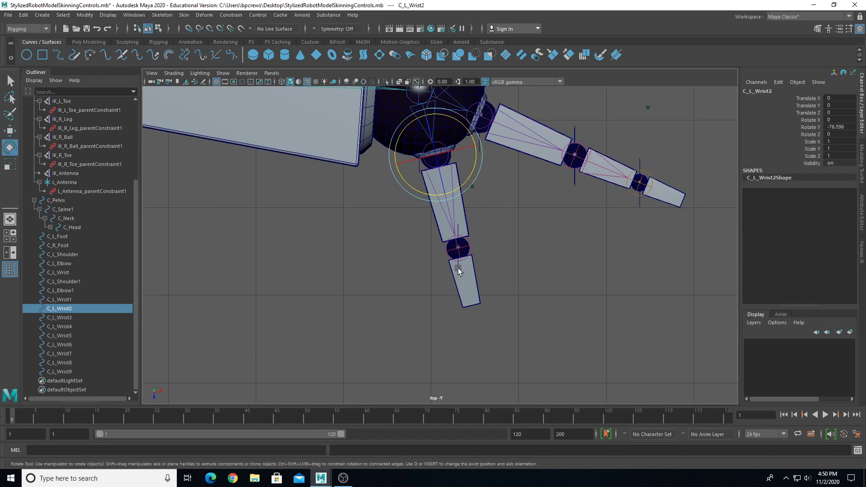
click(459, 280)
drag(490, 225, 492, 272)
Step: Rotate the base, middle and tip circles of the finger next to the thumb in Y to line up across the finger
click(481, 141)
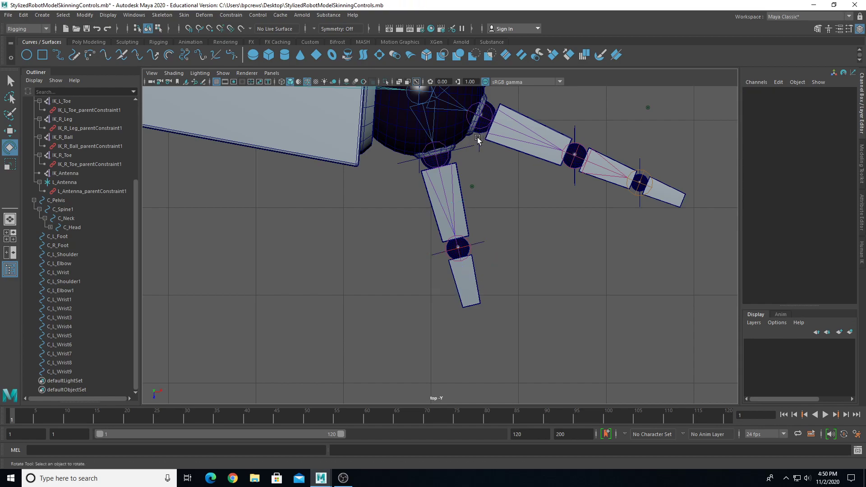
click(479, 143)
alt+middle_drag(516, 100, 480, 165)
drag(481, 166, 578, 198)
click(599, 219)
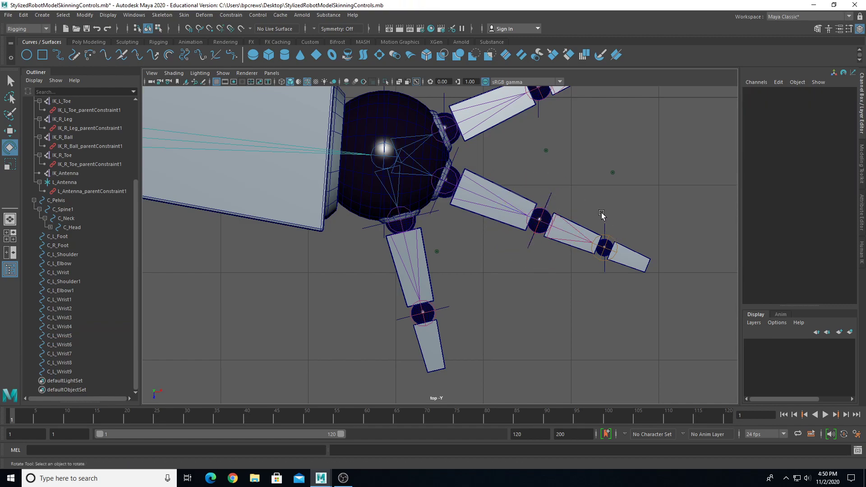
drag(611, 225, 636, 223)
Step: Rotate the outer finger's base circle to about 23.5 degrees and its middle and tip circles to about 23.7 degrees in Y
alt+middle_drag(448, 133, 430, 225)
drag(430, 192, 428, 177)
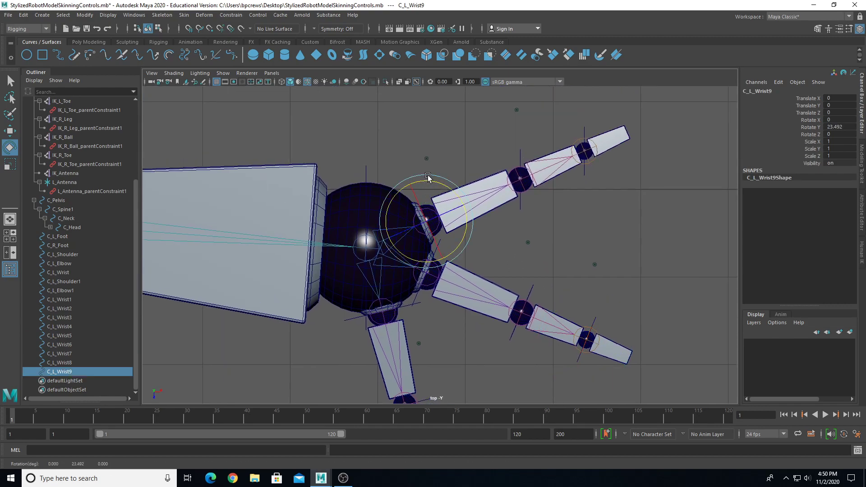
mouse_move(503, 142)
mouse_down()
mouse_move(526, 156)
mouse_move(492, 146)
mouse_up()
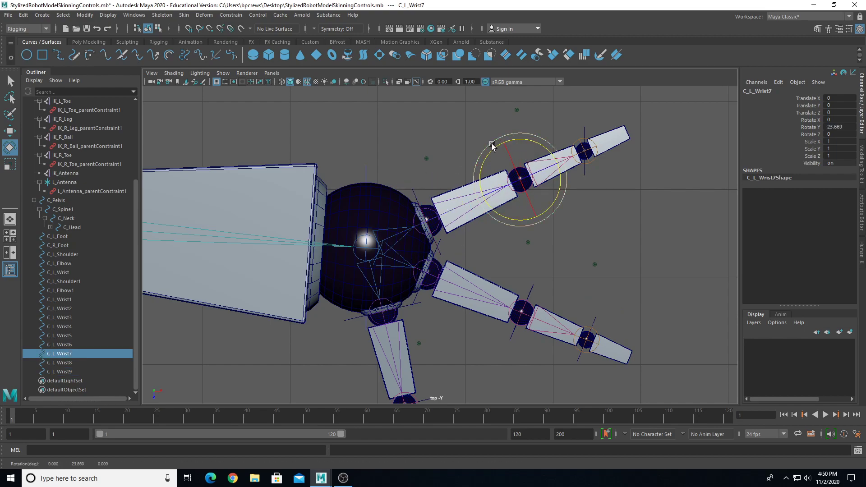
drag(577, 116, 549, 124)
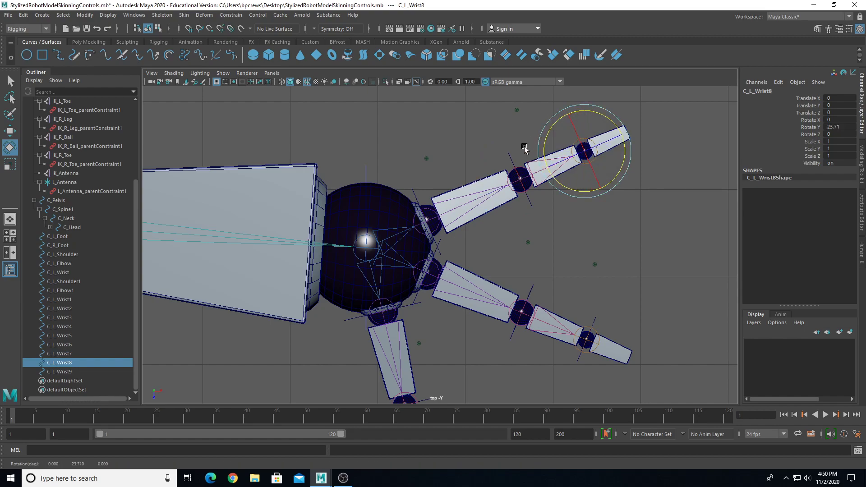
Step: Return to the perspective view and orient-constrain the J_L_Shoulder joint to the C_L_Shoulder control
key(space)
key(space)
alt+drag(477, 277, 221, 329)
alt+middle_drag(297, 270, 609, 352)
alt+drag(417, 316, 416, 275)
alt+right_drag(415, 275, 430, 210)
click(423, 197)
click(421, 188)
alt+drag(432, 209, 386, 241)
scroll(456, 215, up, 5)
key(w)
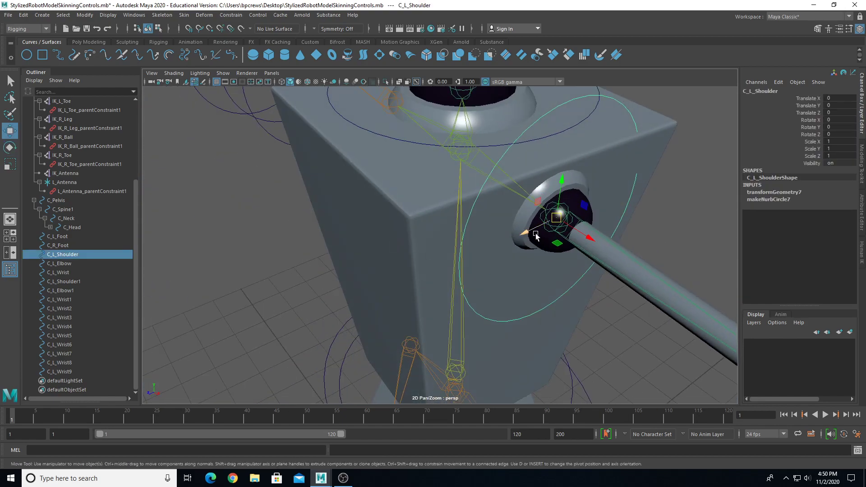
scroll(538, 233, down, 1)
shift+click(626, 273)
scroll(626, 274, down, 5)
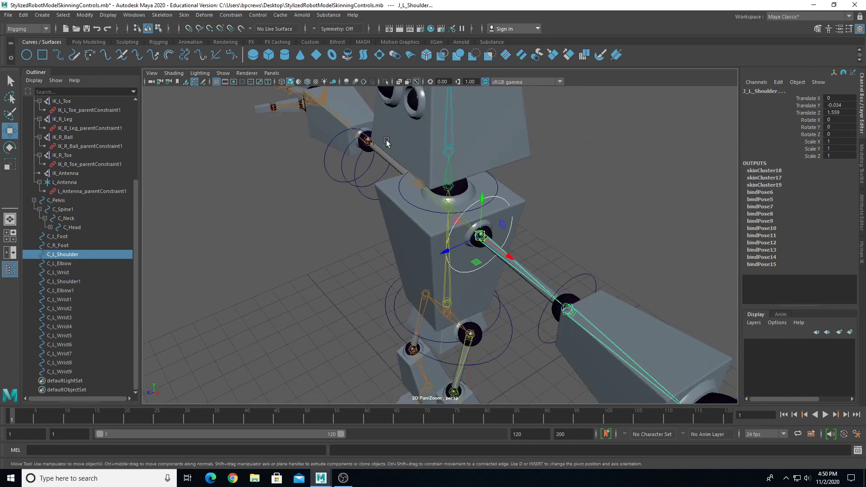
click(224, 15)
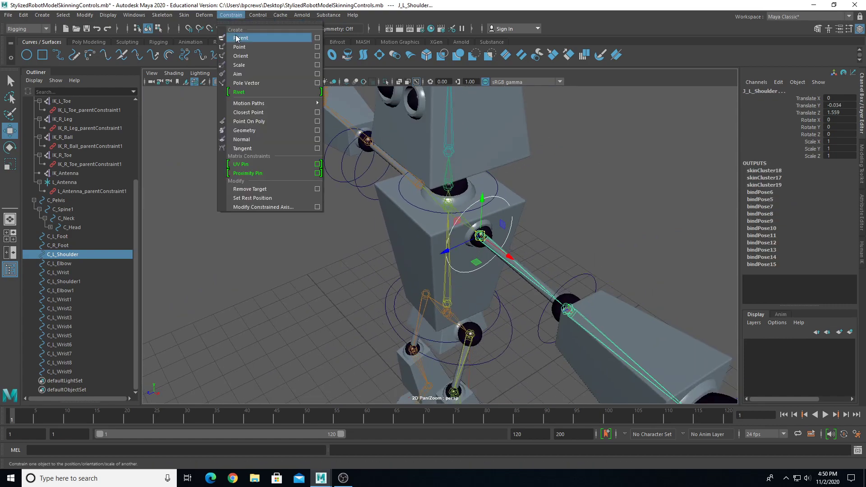
click(251, 58)
Step: Orient-constrain the J_L_Elbow joint to the C_L_Elbow control with maintain offset, keeping the constraint options open
scroll(622, 276, down, 5)
scroll(585, 251, up, 4)
alt+drag(500, 265, 495, 247)
click(542, 251)
shift+click(515, 252)
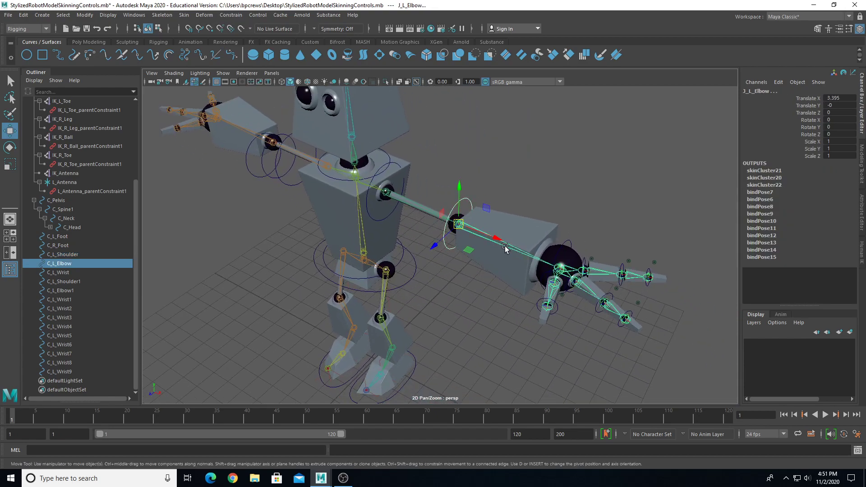
click(231, 15)
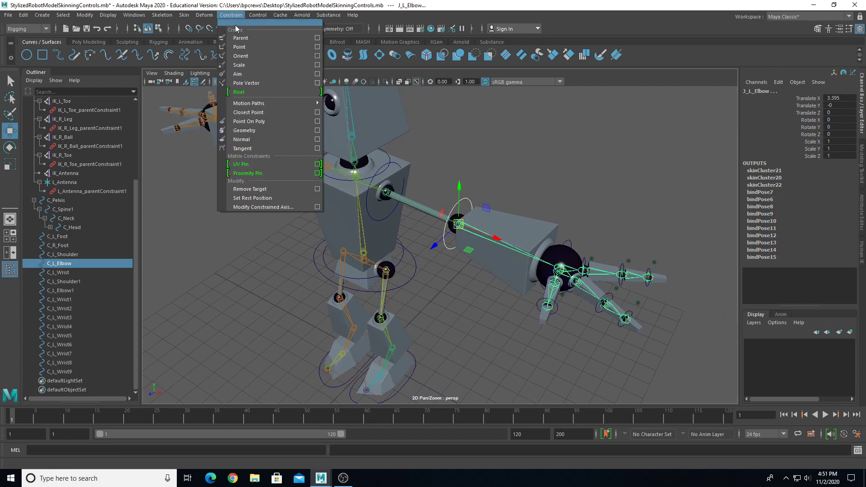
click(318, 56)
alt+drag(370, 332, 419, 338)
click(744, 406)
Step: Orient-constrain the J_L_Wrist joint to the C_L_Wrist control with maintain offset on all axes
alt+drag(525, 268, 476, 158)
click(491, 168)
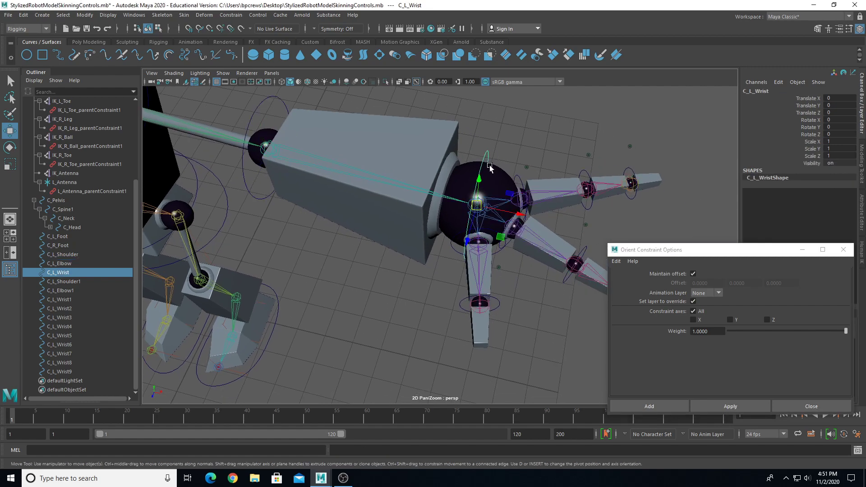
shift+click(493, 198)
click(742, 406)
alt+drag(496, 276, 401, 246)
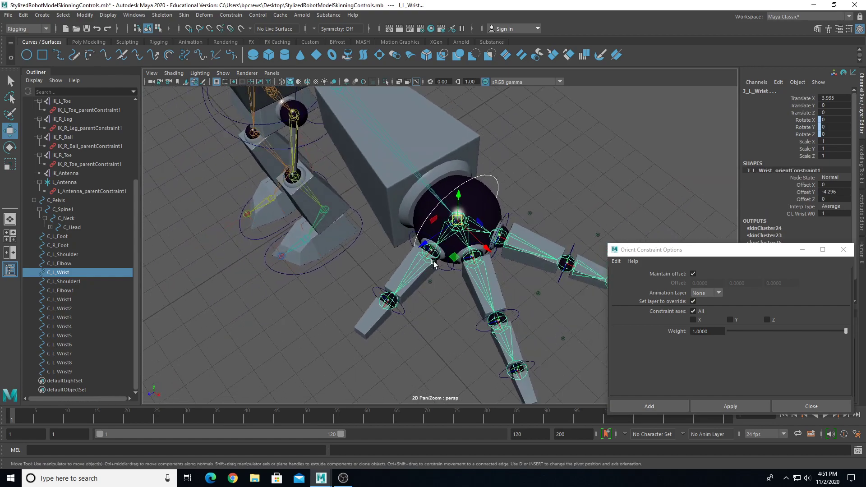
Step: Orient-constrain the J_L_Thumb1 joint to the C_L_Wrist2 circle at the thumb's base with maintain offset on all axes
click(402, 242)
click(410, 235)
key(q)
shift+click(409, 270)
click(735, 405)
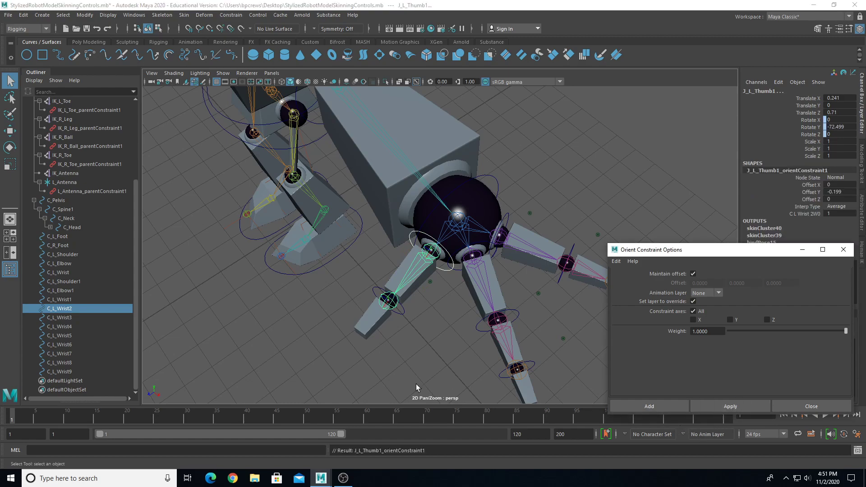
Step: Orient-constrain the J_L_Thumb2 joint to the C_L_Wrist3 circle with maintain offset
click(375, 291)
shift+click(381, 305)
key(ctrl+z)
shift+click(384, 302)
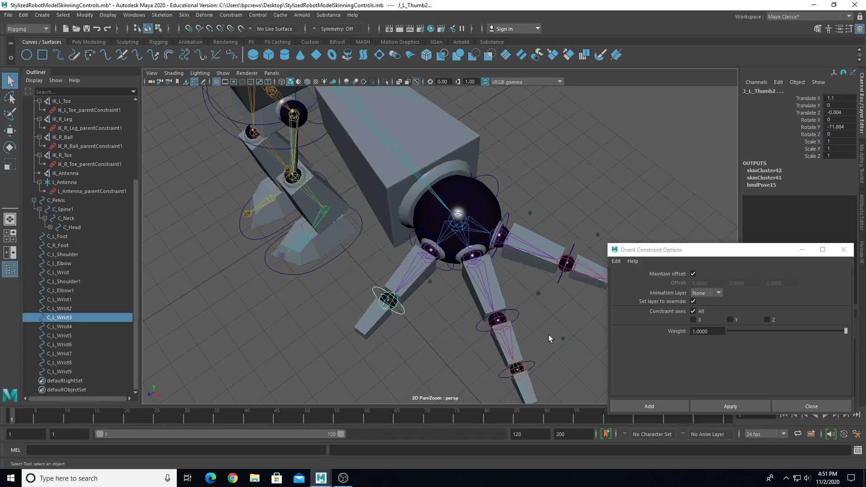
click(730, 406)
Step: Orient-constrain the left pointer finger's three joints to their matching circles, C_L_Wrist4 through C_L_Wrist6, from base to tip
click(456, 269)
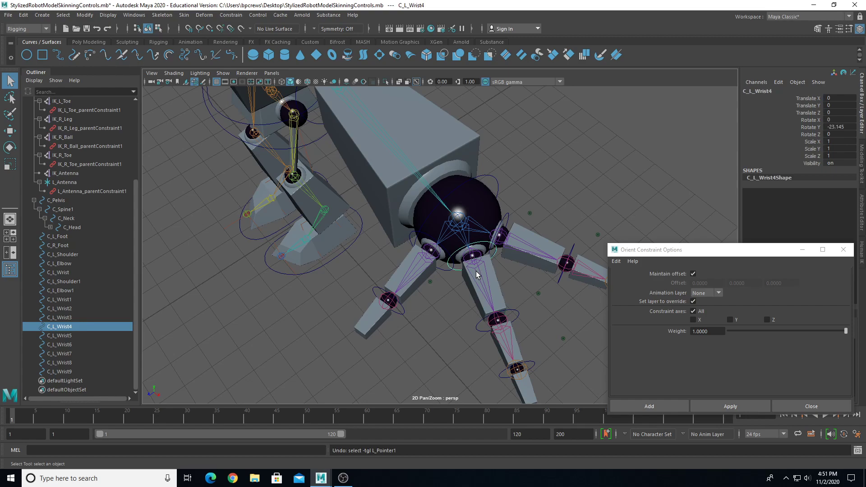
shift+click(475, 273)
click(498, 321)
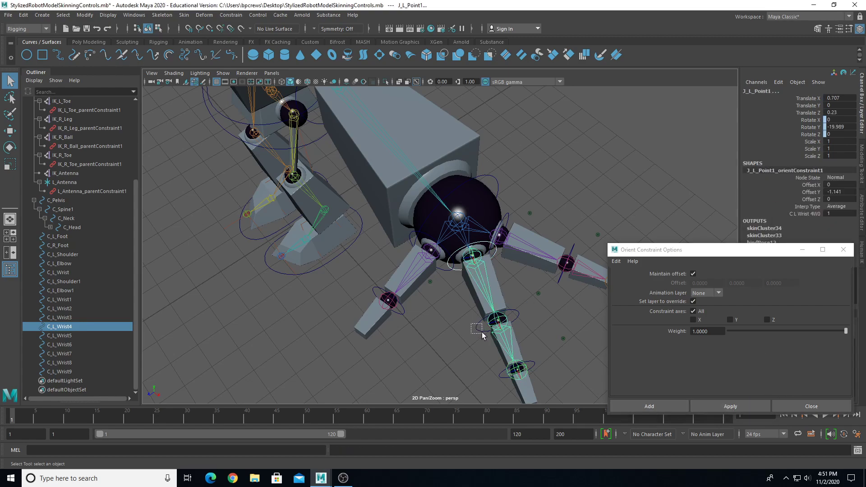
click(743, 411)
drag(525, 355, 533, 364)
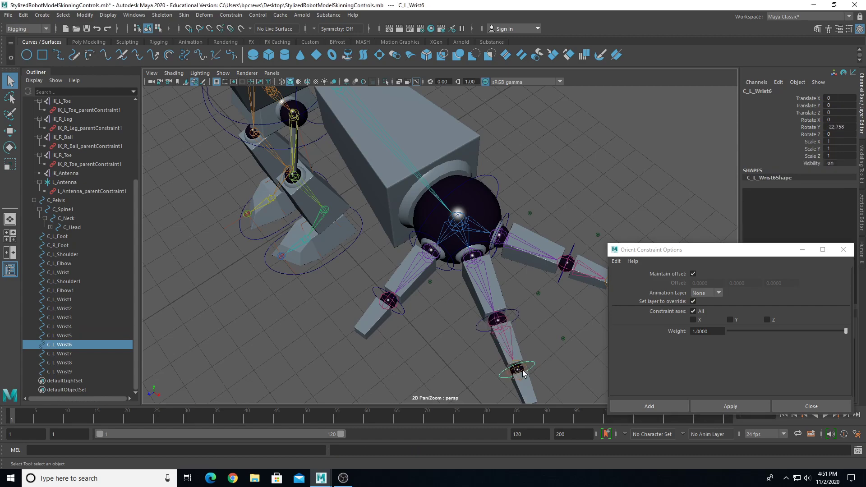
click(762, 410)
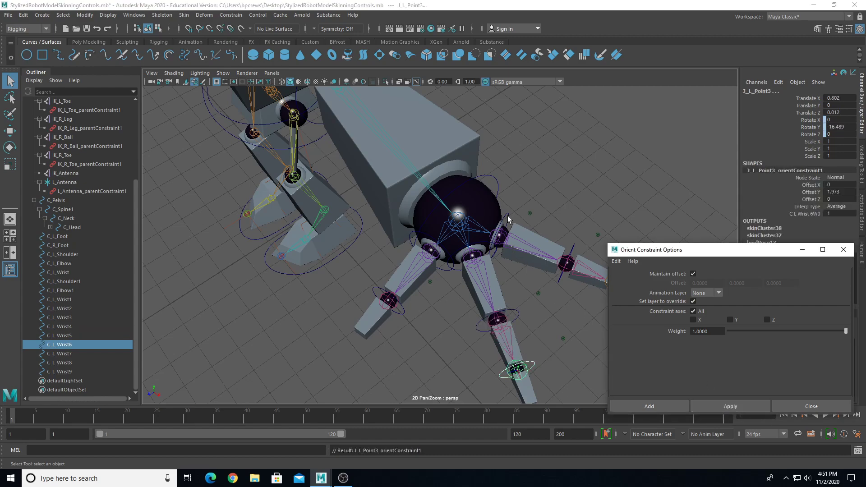
Step: Orient-constrain the J_L_Pink1 joint to the C_L_Wrist9 circle and the J_L_Pink2 joint to the C_L_Wrist7 circle
click(508, 216)
shift+click(518, 237)
click(730, 406)
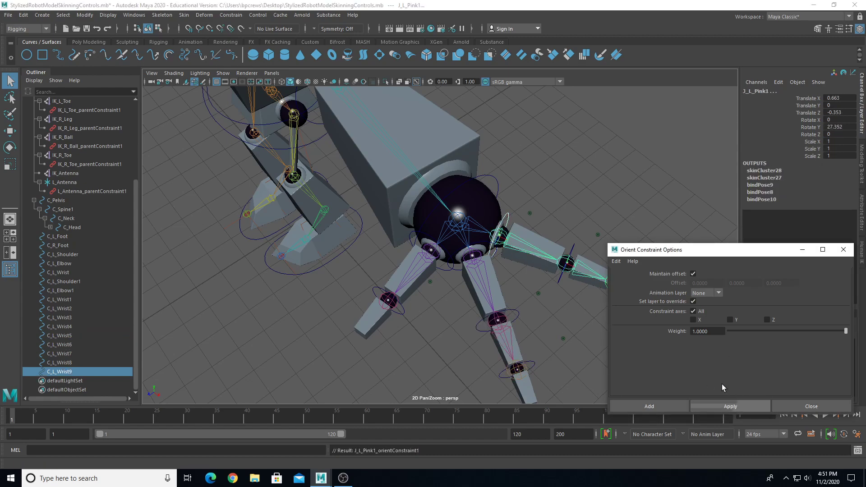
click(573, 249)
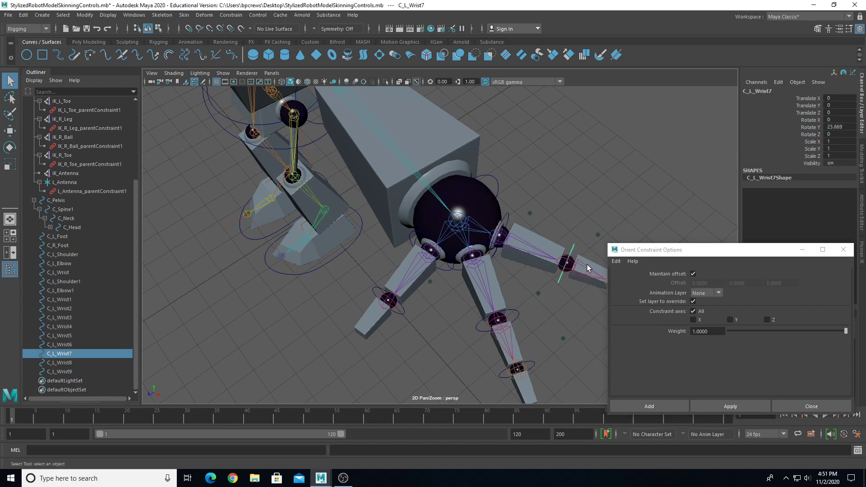
shift+click(588, 268)
click(721, 405)
Step: Orient-constrain the L_Pink3 joint to the C_L_Wrist8 circle and close the constraint options
alt+middle_drag(524, 322, 380, 298)
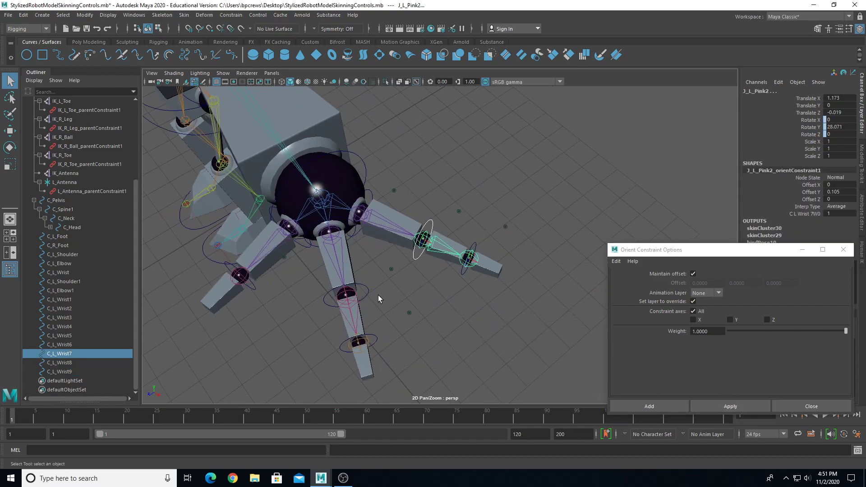
click(472, 248)
shift+click(471, 259)
click(730, 406)
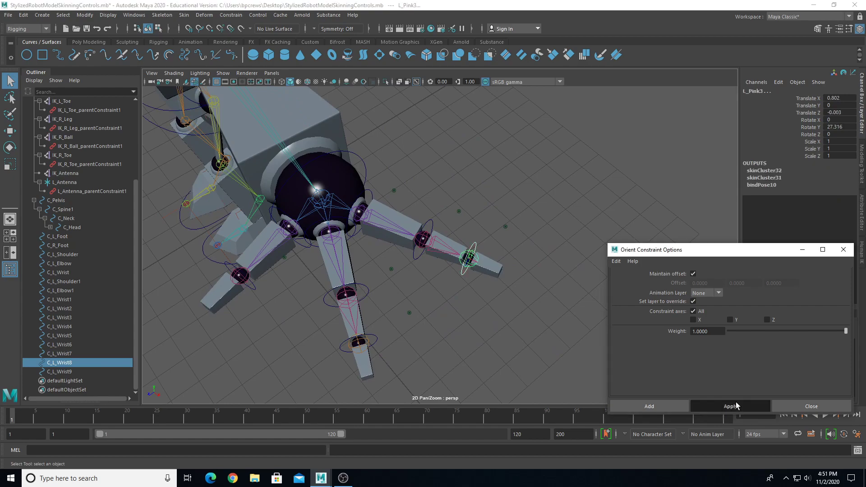
click(814, 404)
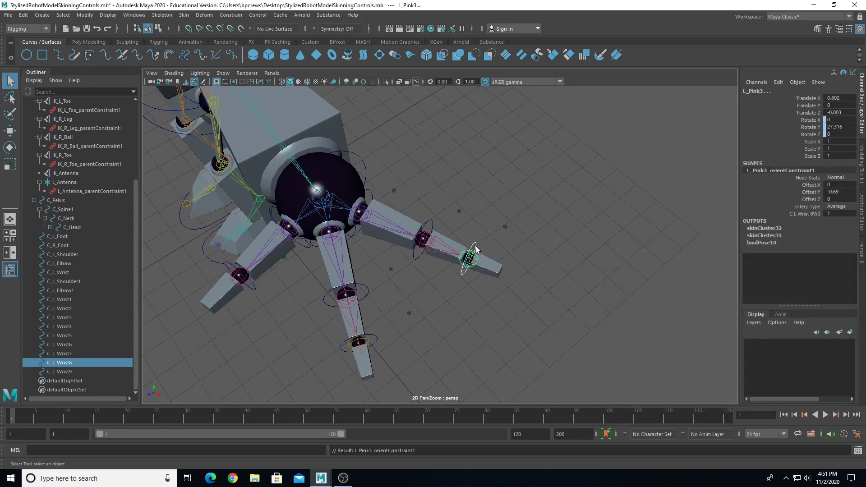
Step: Rename the C_L_Wrist1 control circle on the robot's right arm as C_R_Wrist
click(476, 246)
alt+drag(476, 246, 205, 383)
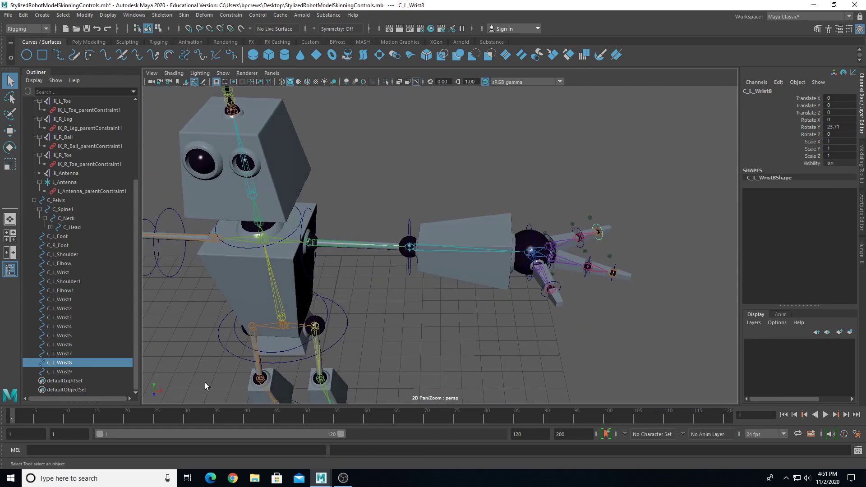
click(48, 299)
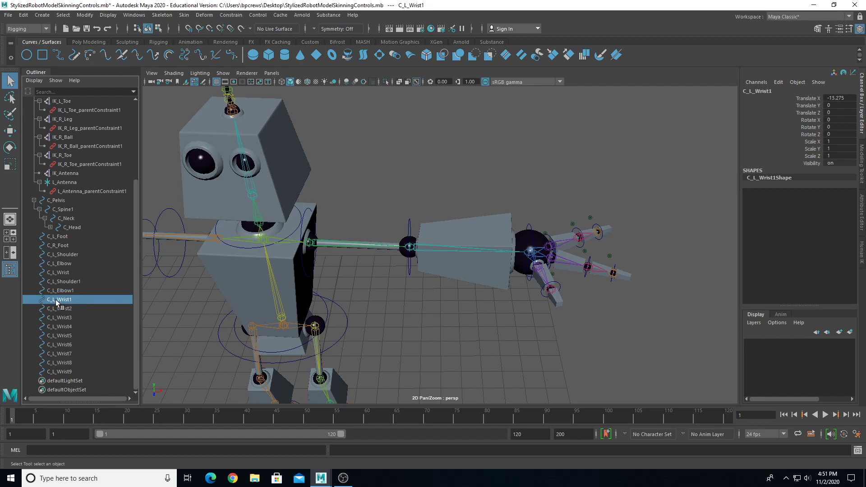
click(529, 226)
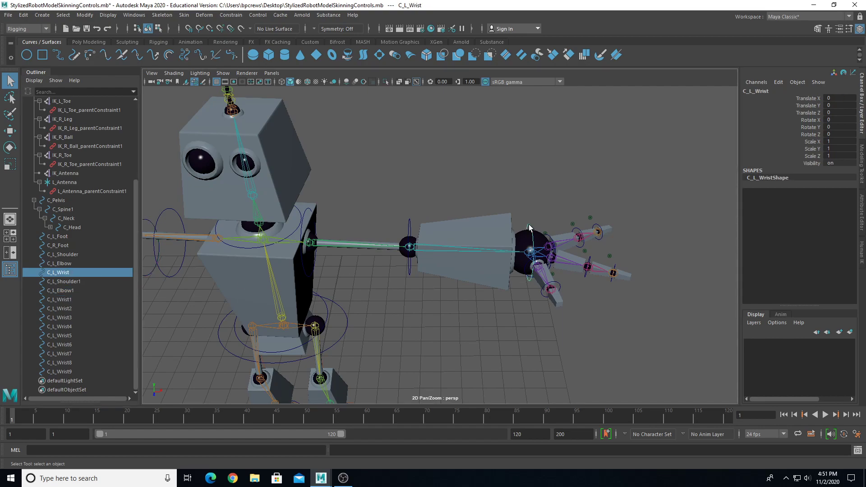
click(66, 300)
alt+drag(185, 296, 373, 294)
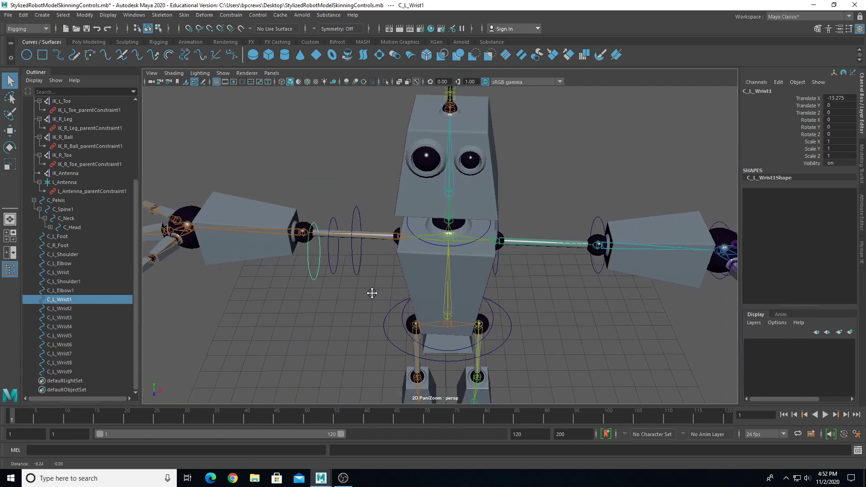
double_click(63, 299)
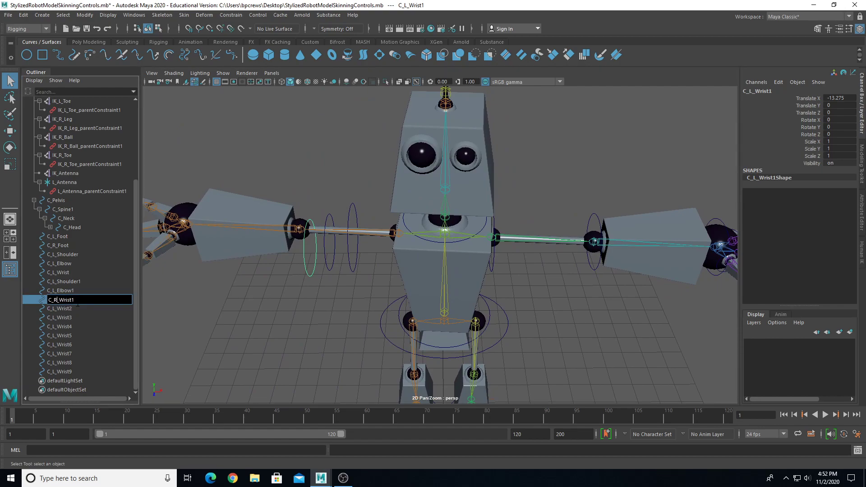
key(Return)
click(60, 311)
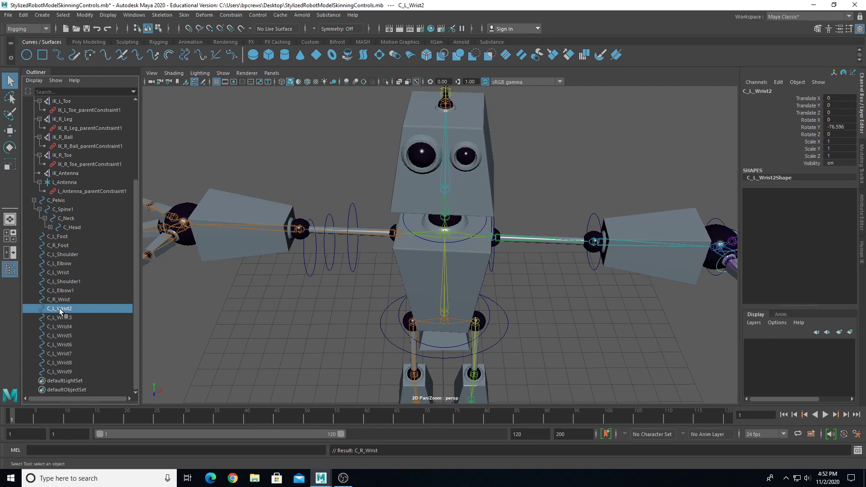
key(a)
key(f)
alt+drag(344, 288, 395, 275)
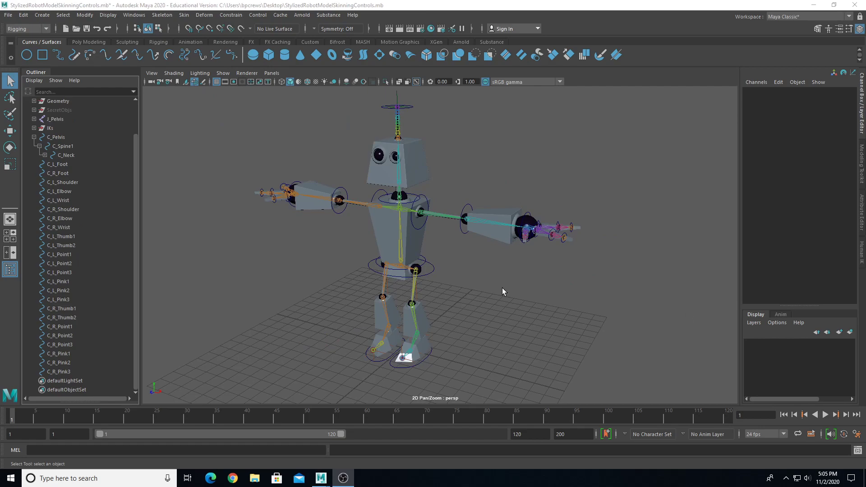
Step: Test the C_L_Shoulder control by rotating it about 22 degrees in Z, and undo the rotation
click(429, 212)
key(e)
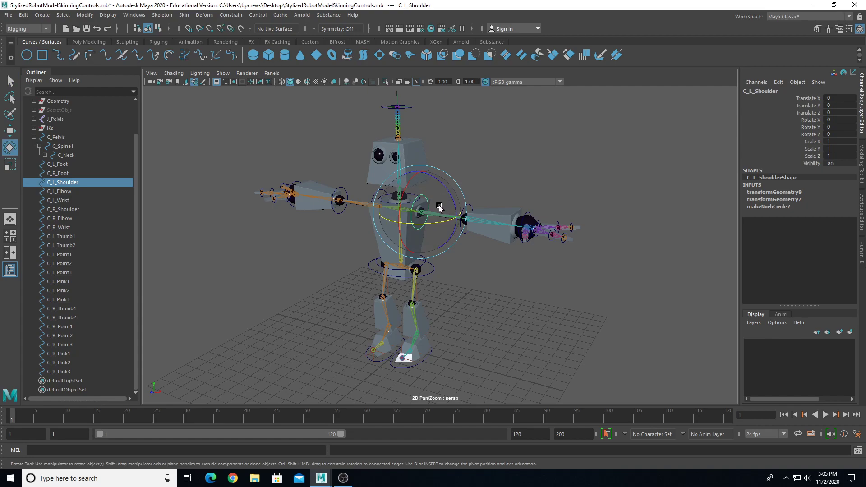
scroll(439, 212, up, 5)
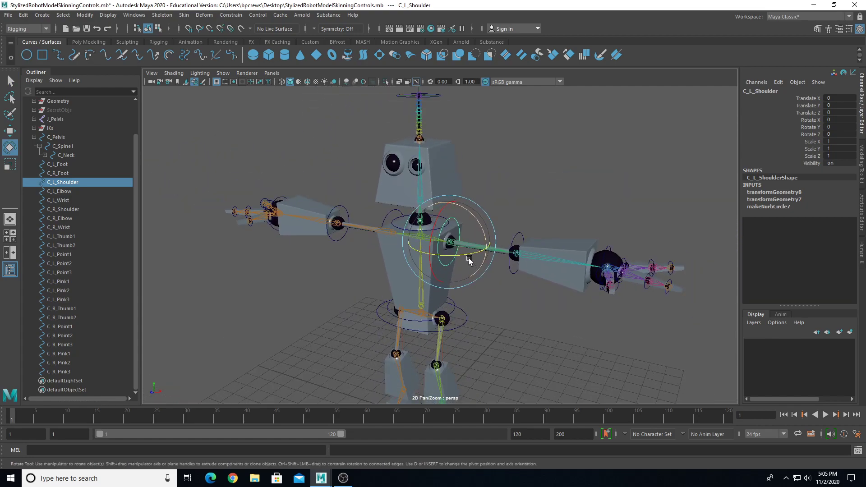
alt+drag(458, 271, 492, 221)
key(ctrl+z)
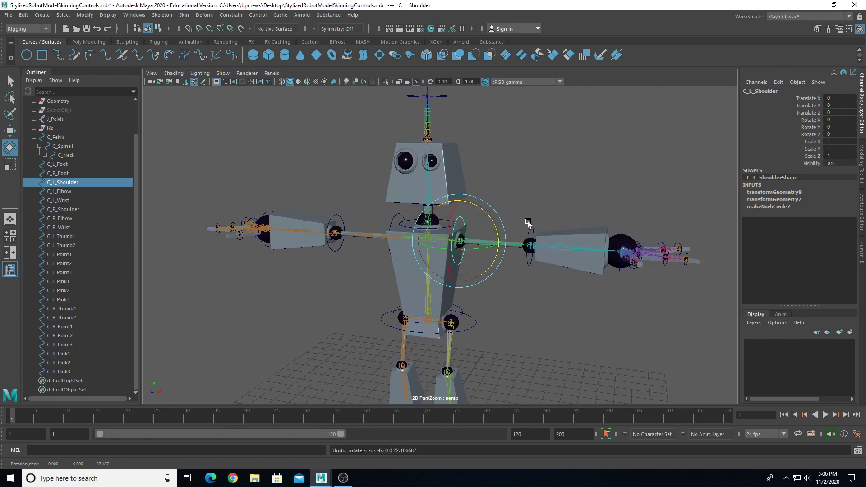
Step: Test the C_L_Elbow control by rotating it about 25 degrees in Y, and undo the test rotations
click(537, 234)
drag(556, 254, 590, 302)
key(ctrl+z)
key(ctrl+z)
key(ctrl+z)
key(ctrl+z)
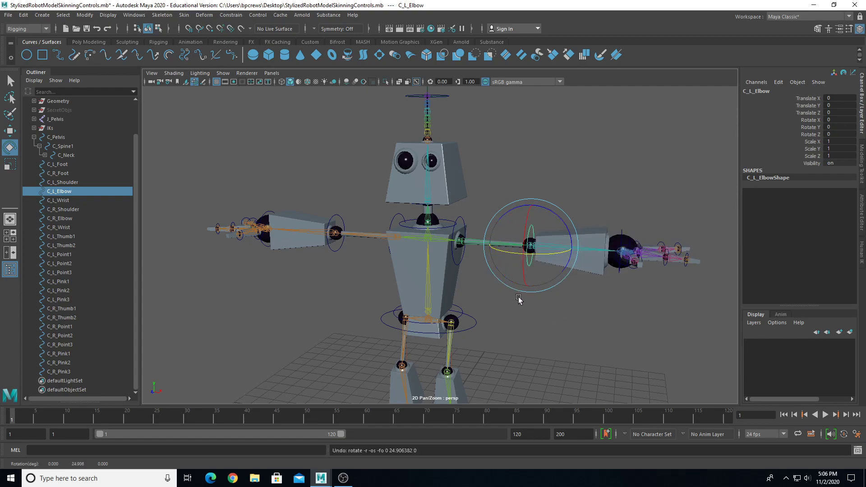
Step: Parent the C_L_Thumb2 control under the C_L_Thumb1 control
scroll(500, 289, up, 2)
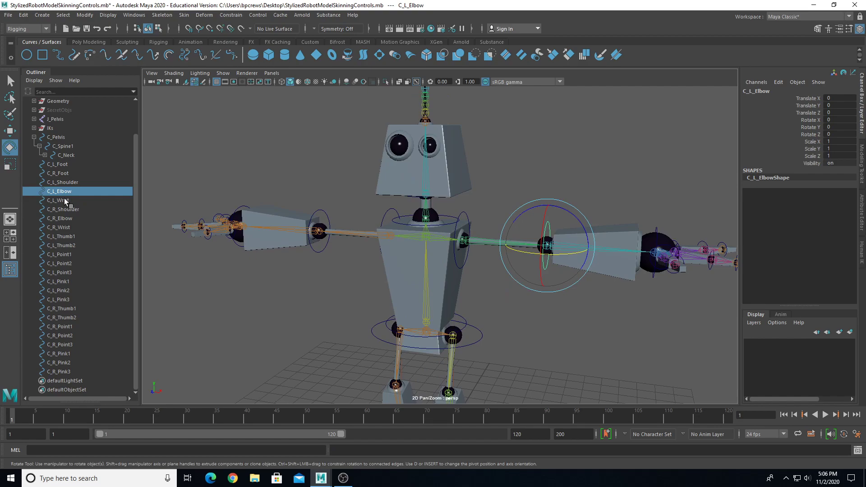
alt+drag(496, 289, 418, 309)
scroll(422, 309, up, 2)
alt+middle_drag(425, 308, 394, 300)
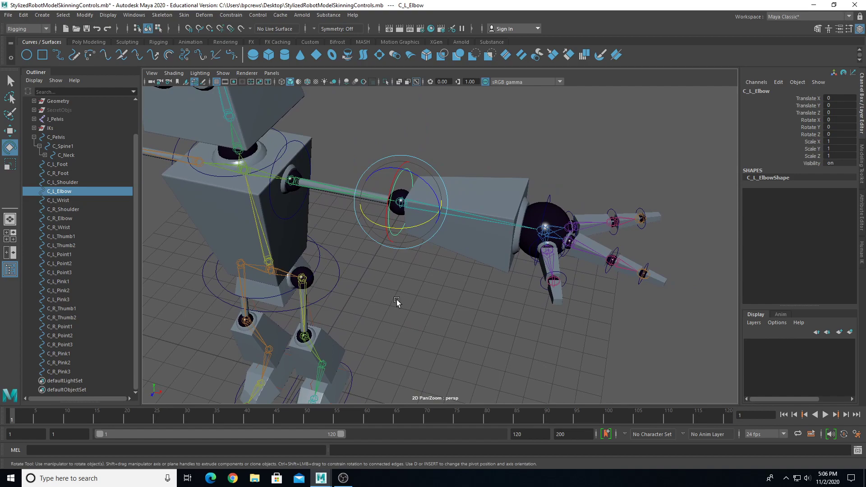
click(67, 245)
alt+drag(293, 255, 212, 280)
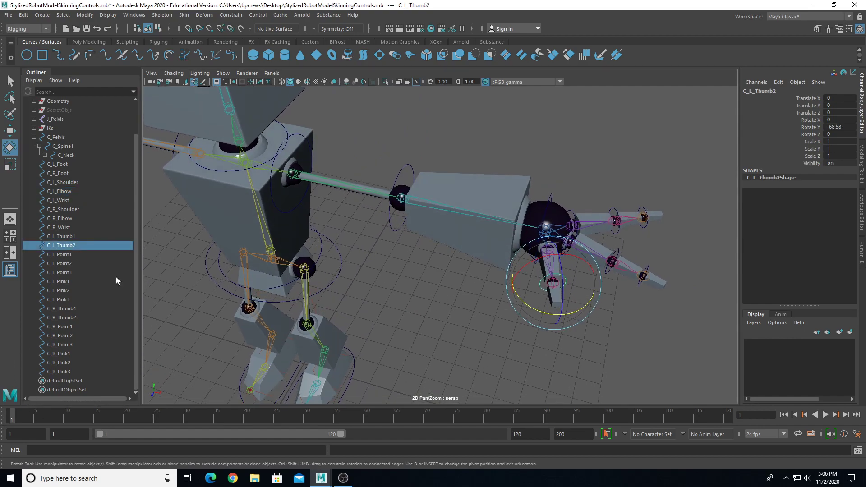
shift+click(76, 240)
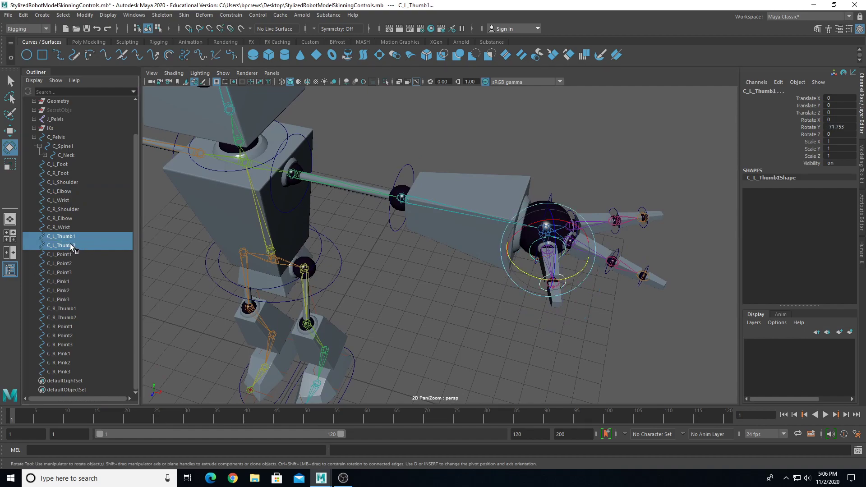
key(p)
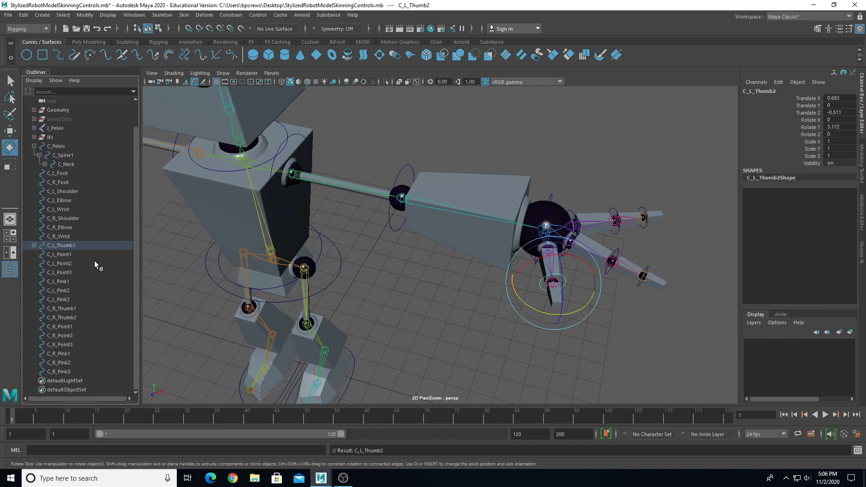
Step: Parent the C_L_Point3 control under C_L_Point2, and C_L_Point2 under C_L_Point1
click(66, 264)
click(71, 272)
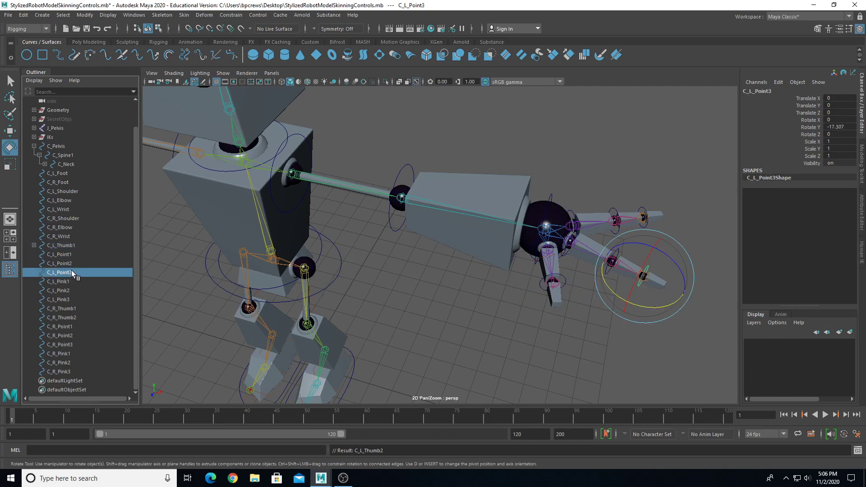
shift+click(74, 265)
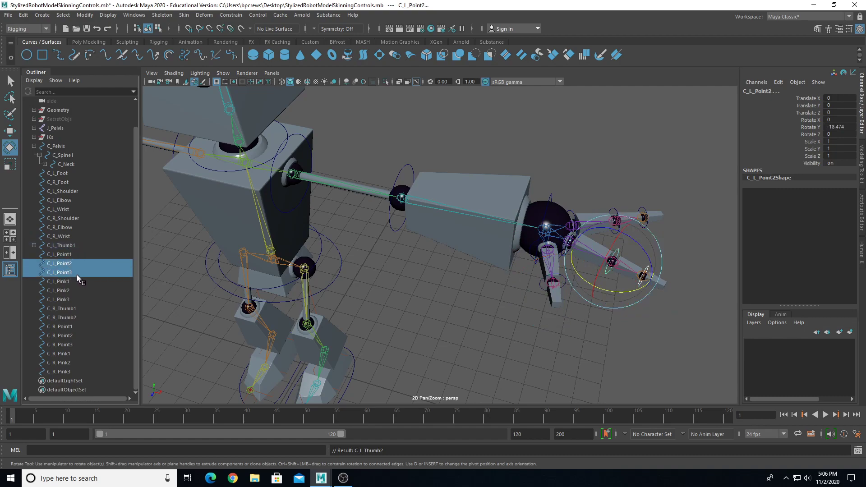
key(p)
click(72, 271)
shift+click(70, 263)
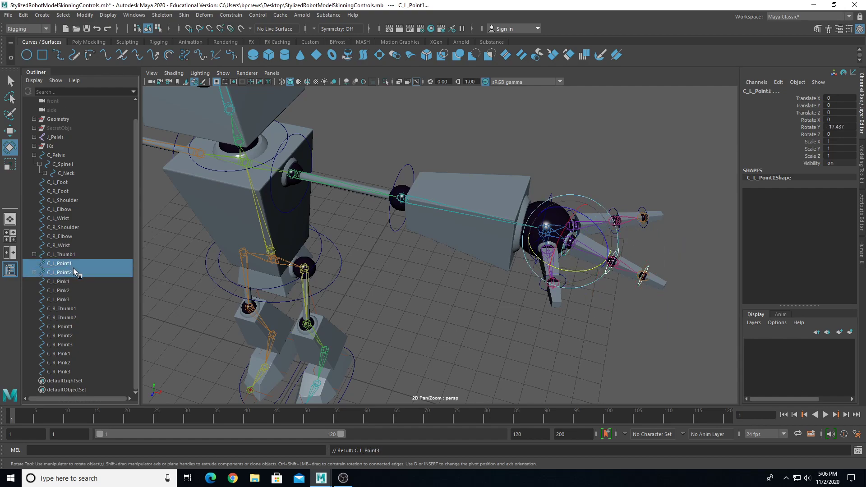
key(p)
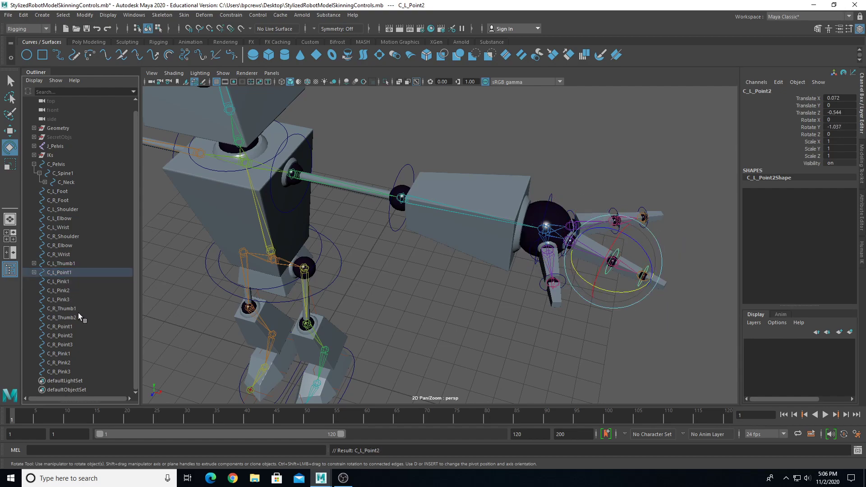
Step: Parent the C_L_Pink3 control under C_L_Pink2, and C_L_Pink2 under C_L_Pink1
click(66, 299)
shift+click(71, 293)
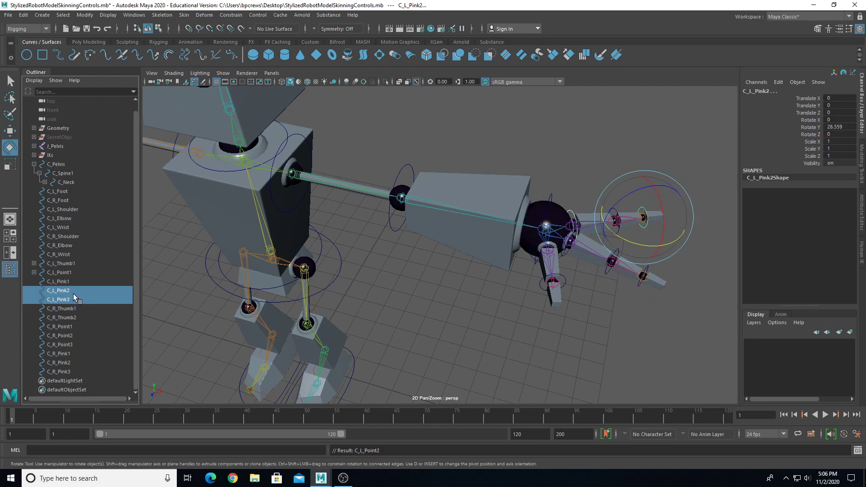
key(p)
click(69, 300)
shift+click(75, 291)
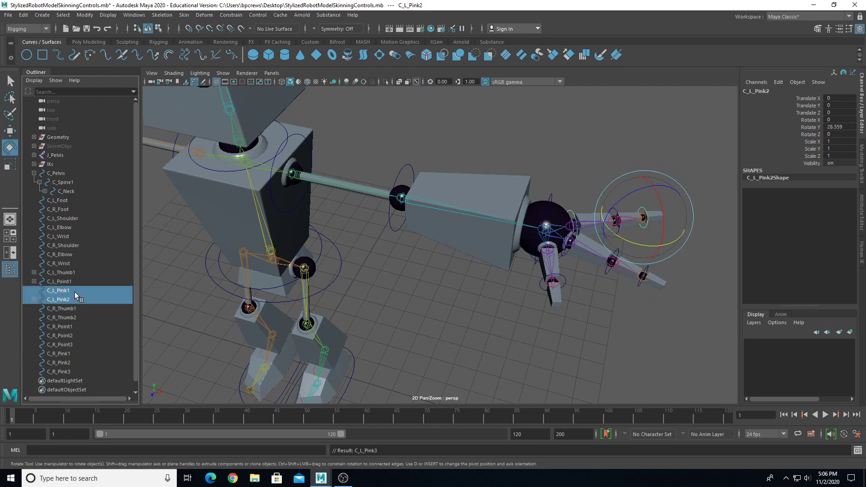
key(p)
Step: Check which left pinky joint each of the C_L_Pink1, C_L_Pink2 and C_L_Pink3 controls belongs to
scroll(429, 276, up, 3)
alt+middle_drag(429, 276, 364, 287)
click(64, 281)
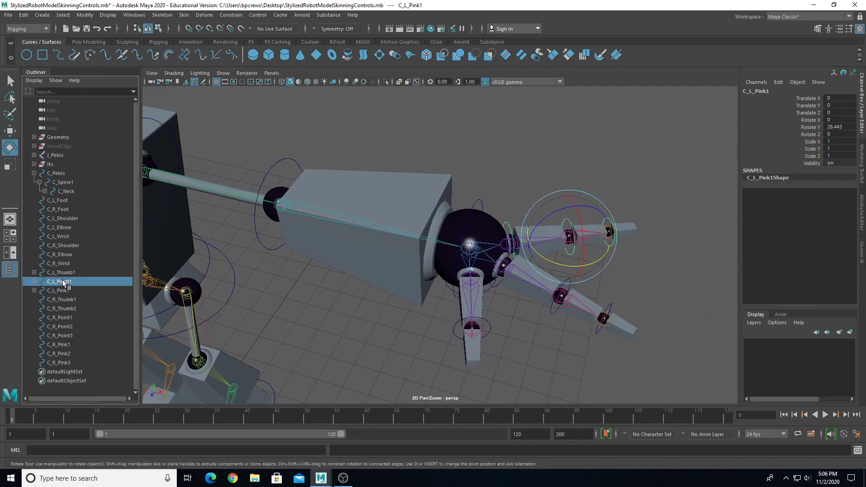
click(58, 290)
key(w)
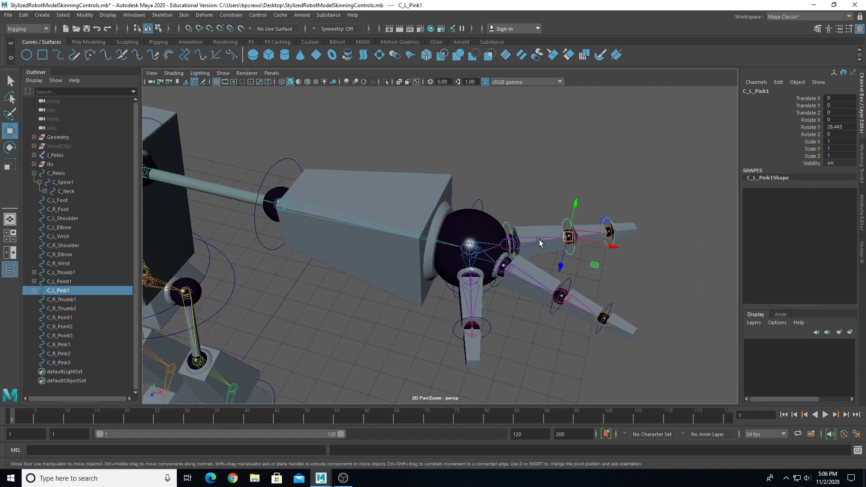
click(34, 291)
click(67, 300)
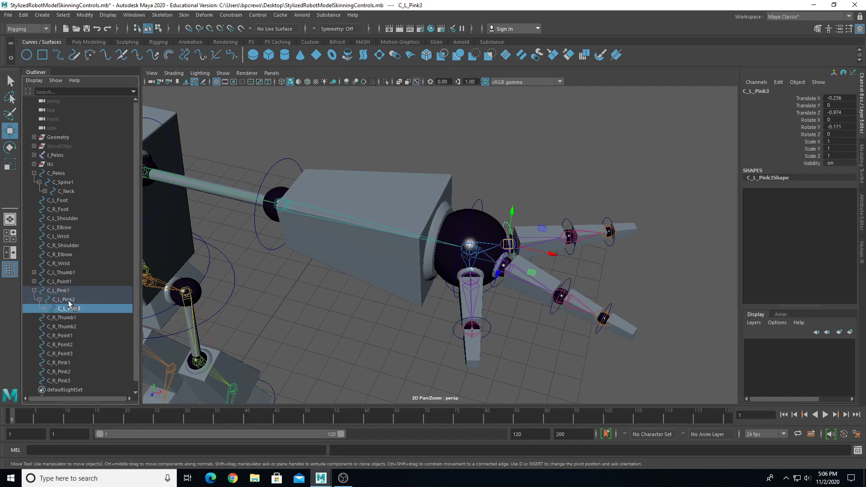
click(68, 292)
click(68, 300)
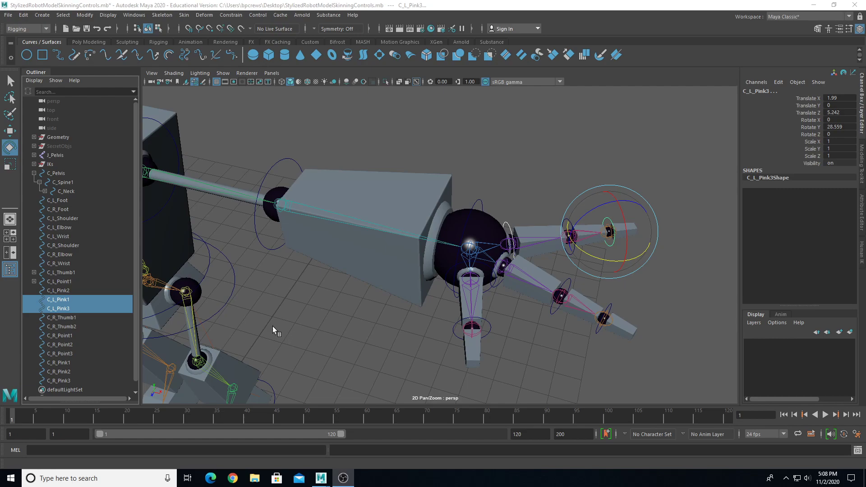
Step: Parent the C_L_Pink3 control under C_L_Pink2, and C_L_Pink2 under C_L_Pink1
click(63, 308)
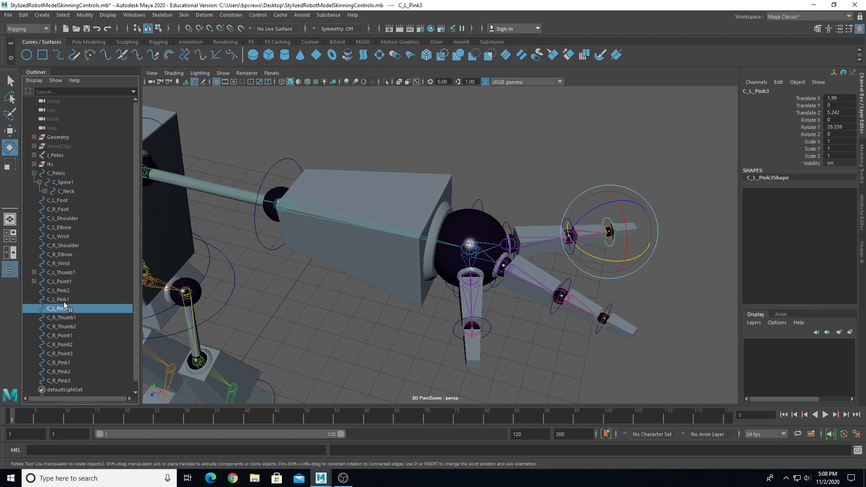
click(64, 301)
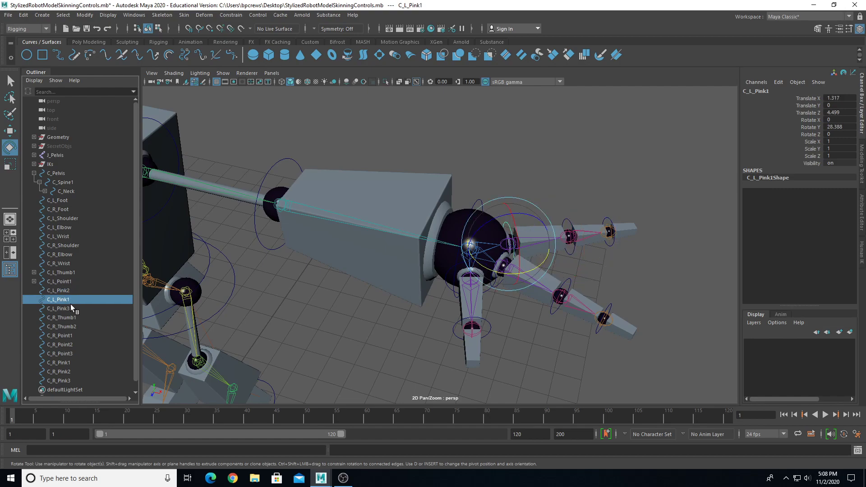
click(70, 308)
ctrl+click(72, 300)
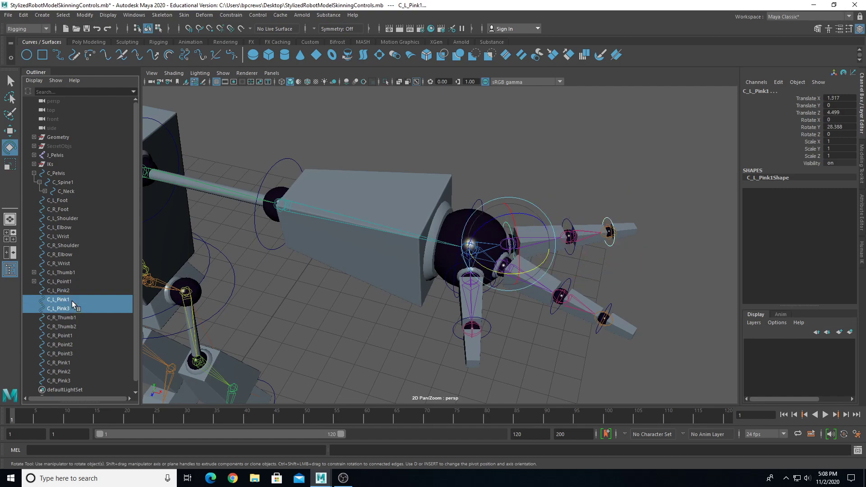
ctrl+click(71, 301)
ctrl+click(69, 290)
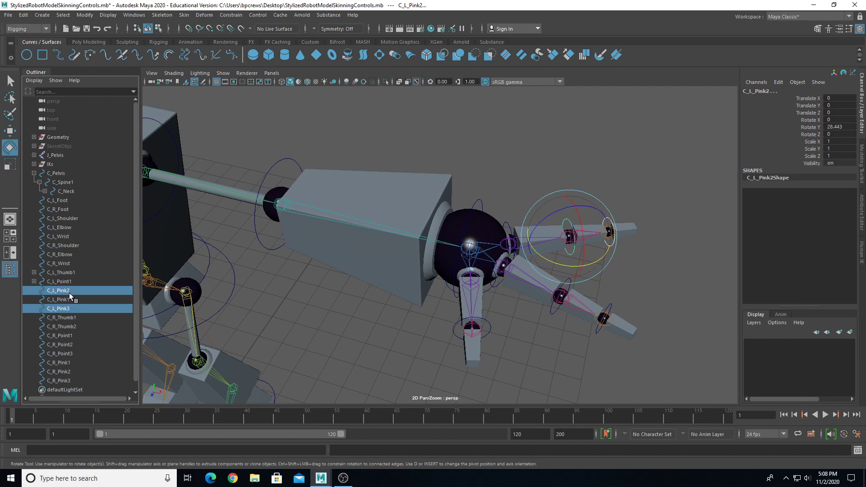
key(p)
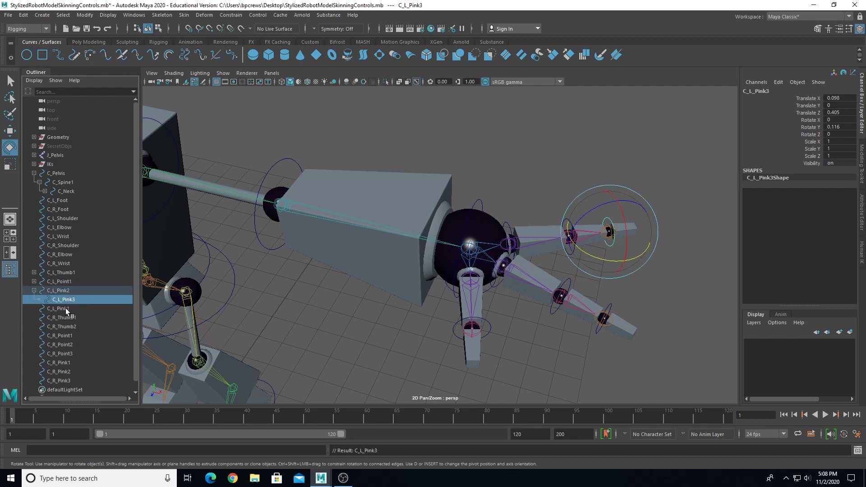
click(67, 291)
ctrl+click(66, 311)
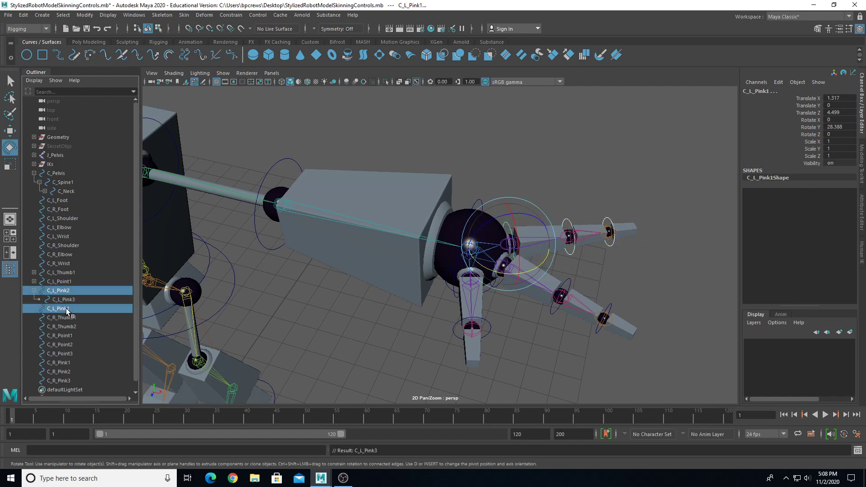
key(p)
Step: Test the left pinky controls with small rotations, turning C_L_Pink2 about 10 degrees in Z, and undo each rotation
mouse_move(540, 264)
mouse_down()
mouse_move(519, 286)
mouse_move(570, 248)
mouse_move(507, 280)
mouse_move(582, 249)
mouse_move(494, 312)
mouse_move(518, 264)
mouse_move(536, 253)
mouse_up()
key(ctrl+z)
click(569, 220)
mouse_move(555, 214)
mouse_down()
mouse_move(626, 198)
mouse_move(553, 200)
mouse_move(545, 212)
mouse_up()
key(ctrl+z)
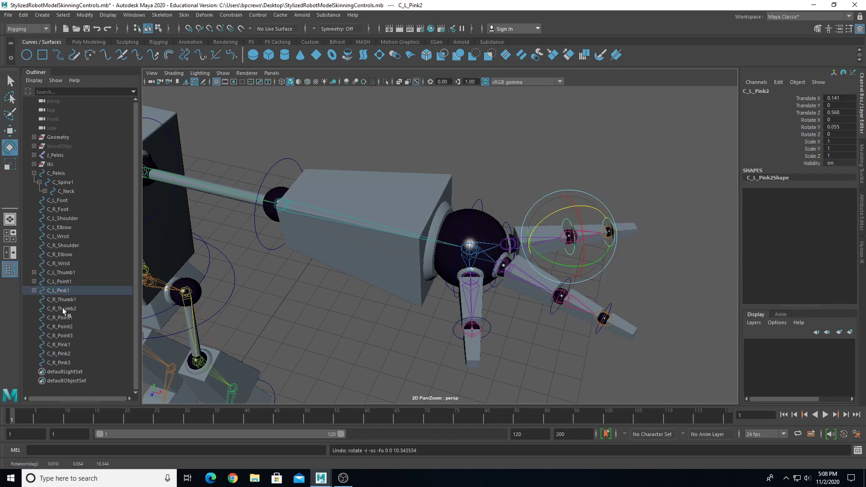
Step: Inspect the C_L_Point1 and C_L_Thumb1 hierarchies, checking that each control matches its own finger joint
click(34, 282)
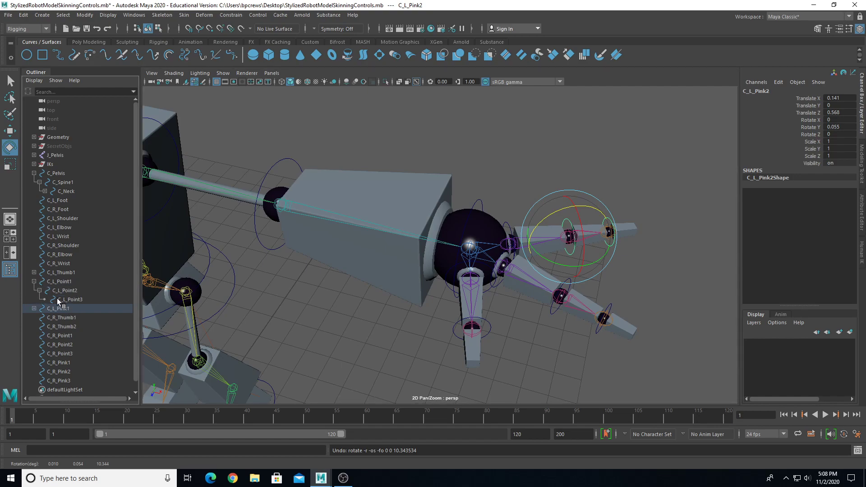
click(75, 299)
click(77, 290)
click(79, 282)
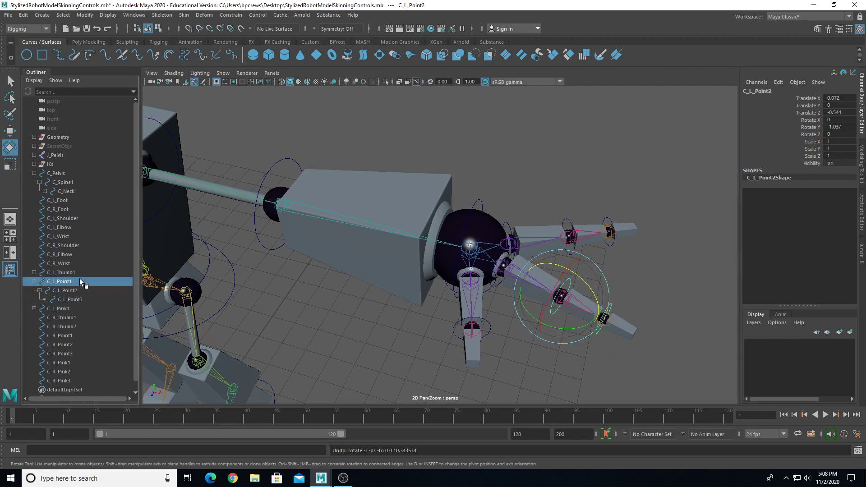
click(34, 272)
click(77, 282)
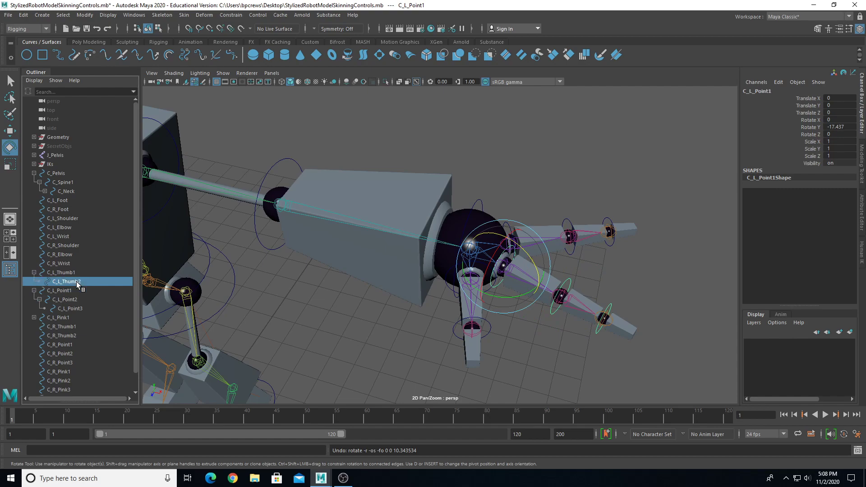
click(78, 274)
Step: Parent the C_R_Thumb2 control under the C_R_Thumb1 control
alt+drag(279, 234, 473, 215)
alt+right_drag(473, 216, 532, 223)
alt+middle_drag(478, 242, 449, 307)
alt+drag(449, 307, 498, 284)
alt+right_drag(297, 341, 343, 323)
scroll(47, 316, down, 1)
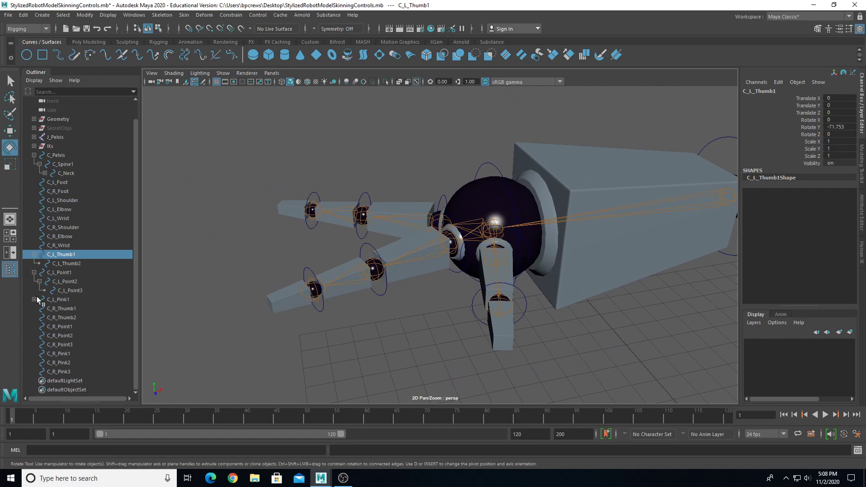
click(35, 273)
click(35, 272)
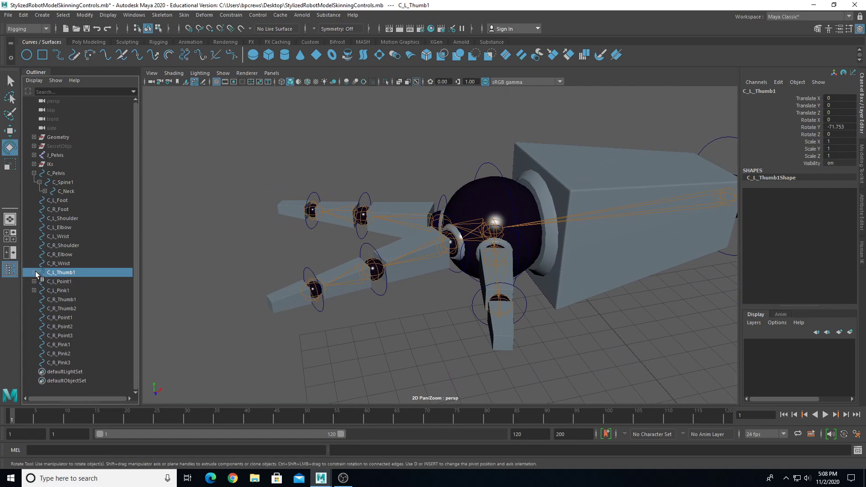
click(67, 309)
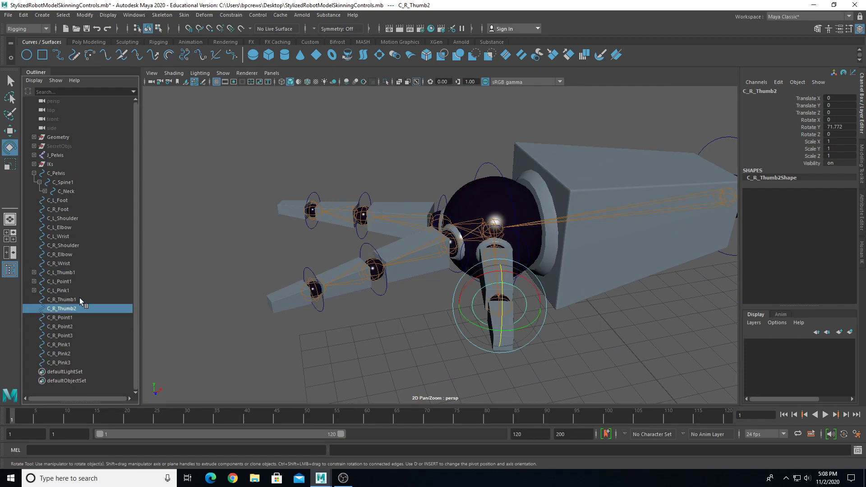
shift+click(80, 299)
key(p)
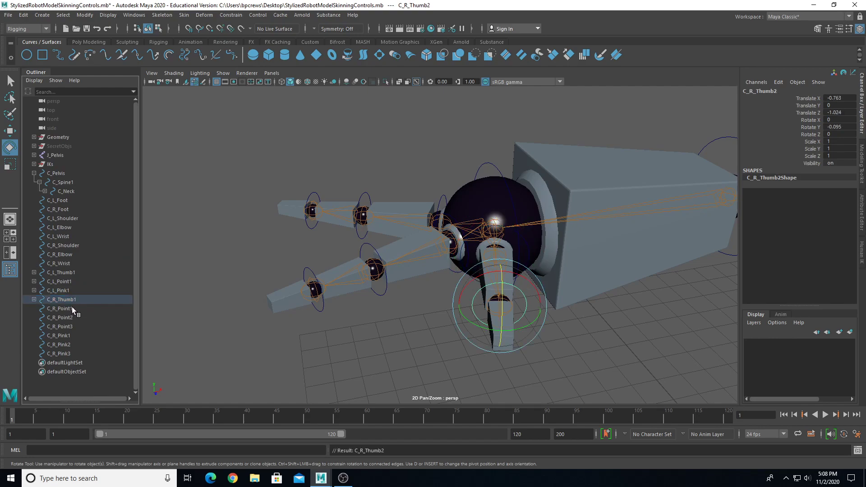
Step: Parent the C_R_Point3 control under C_R_Point2, and C_R_Point2 under C_R_Point1
click(70, 309)
click(69, 328)
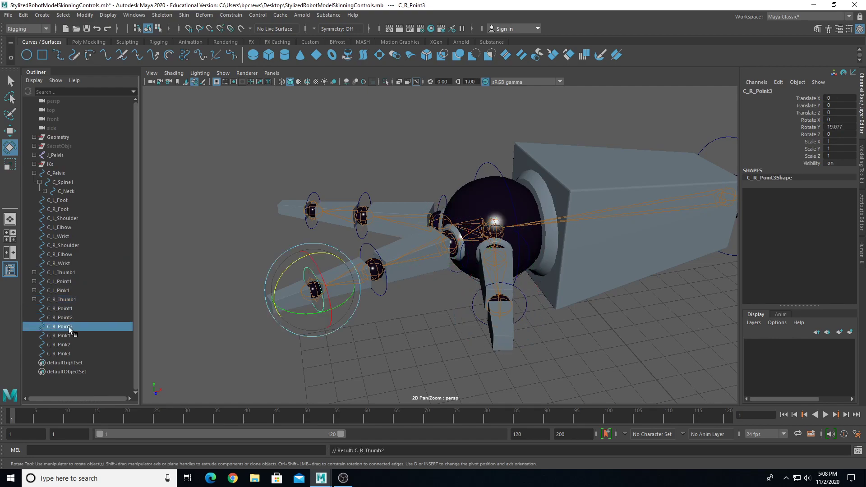
ctrl+click(74, 318)
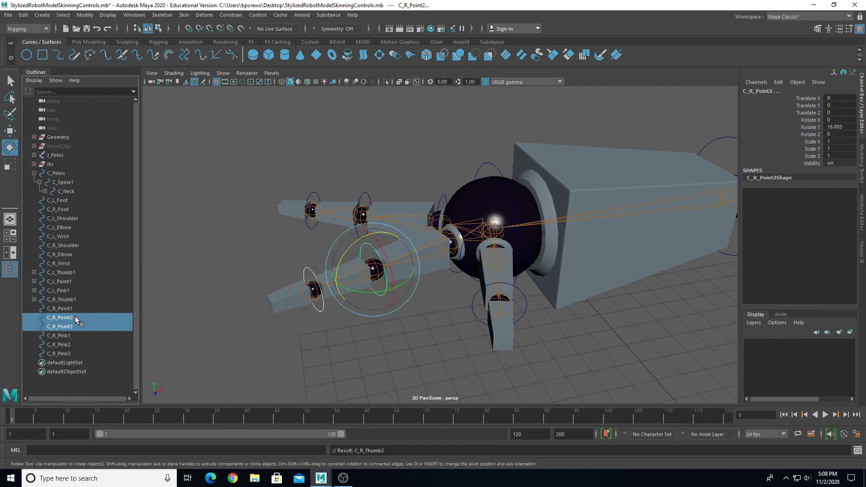
key(p)
click(72, 317)
ctrl+click(71, 310)
key(p)
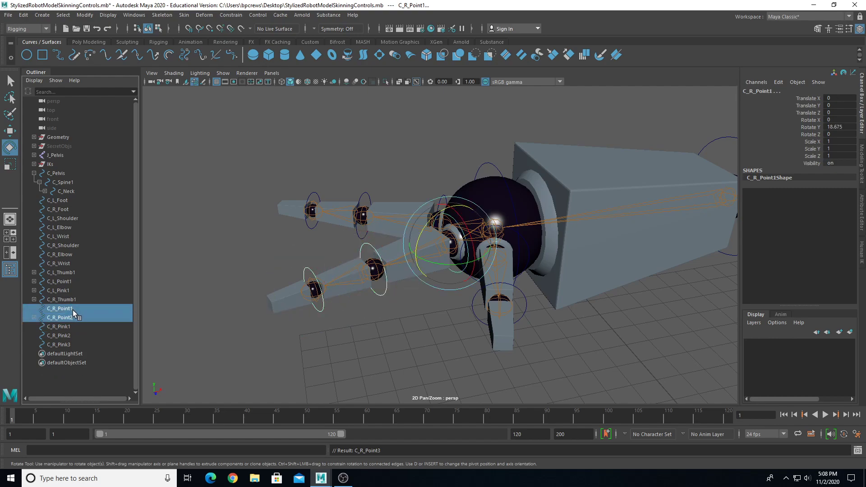
Step: Parent the C_R_Pink3 control under C_R_Pink2, and C_R_Pink2 under C_R_Pink1
click(64, 335)
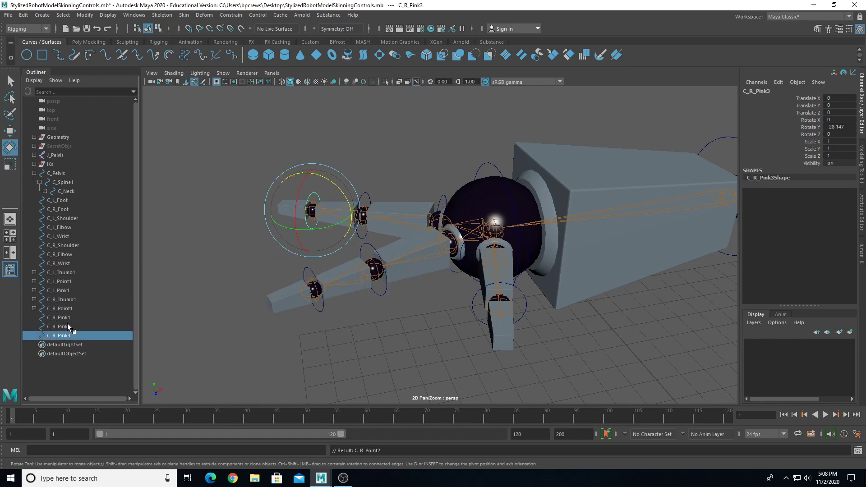
ctrl+click(66, 323)
key(p)
click(69, 326)
ctrl+click(72, 315)
key(p)
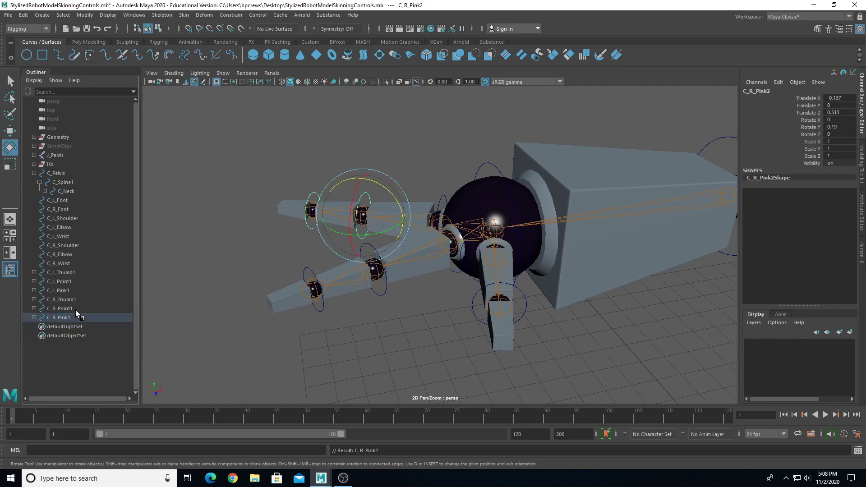
Step: Parent the C_R_Thumb1, C_R_Point1 and C_R_Pink1 controls under the C_R_Wrist control
alt+drag(144, 280, 216, 316)
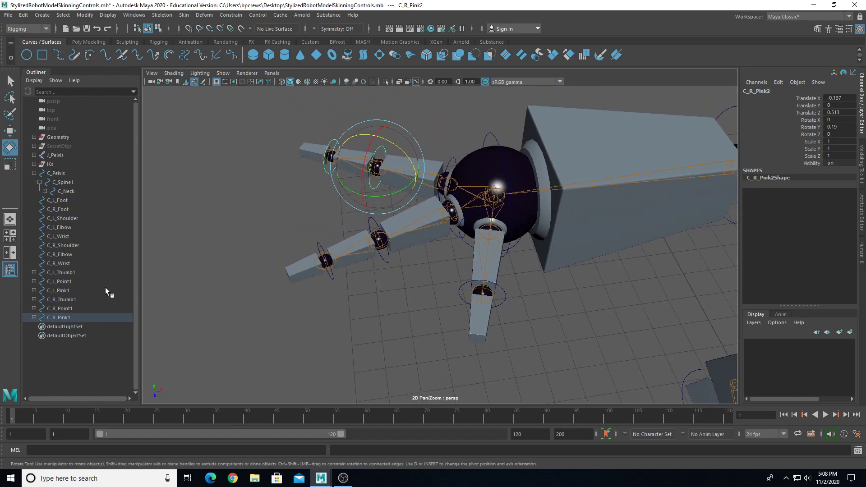
click(70, 300)
ctrl+click(71, 310)
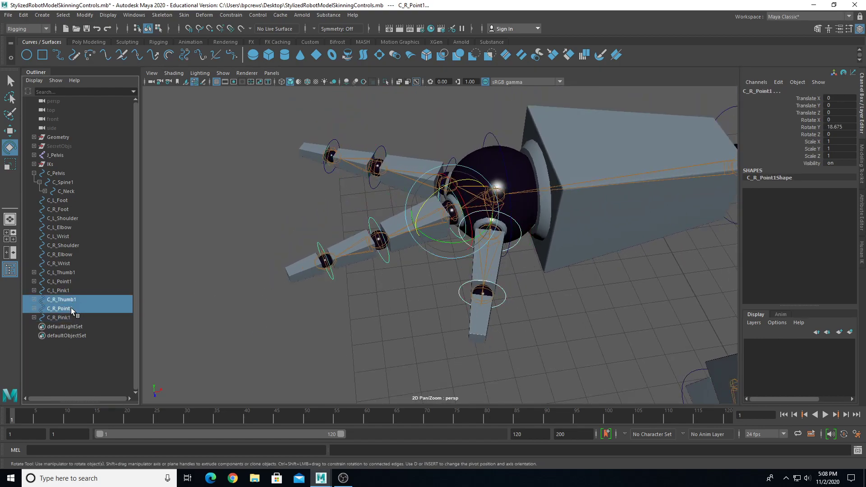
ctrl+click(63, 318)
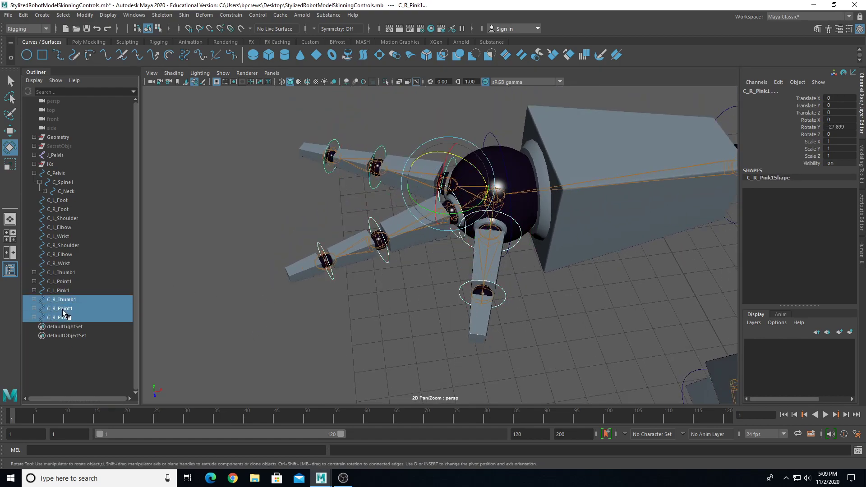
ctrl+click(67, 265)
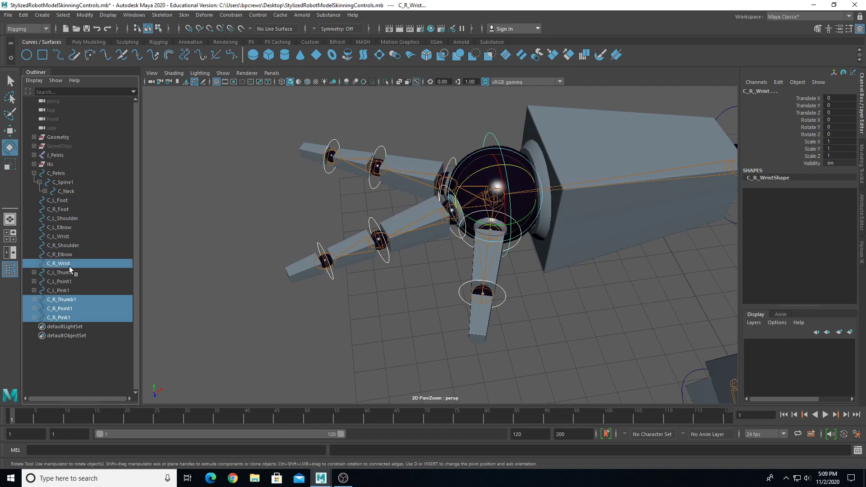
key(p)
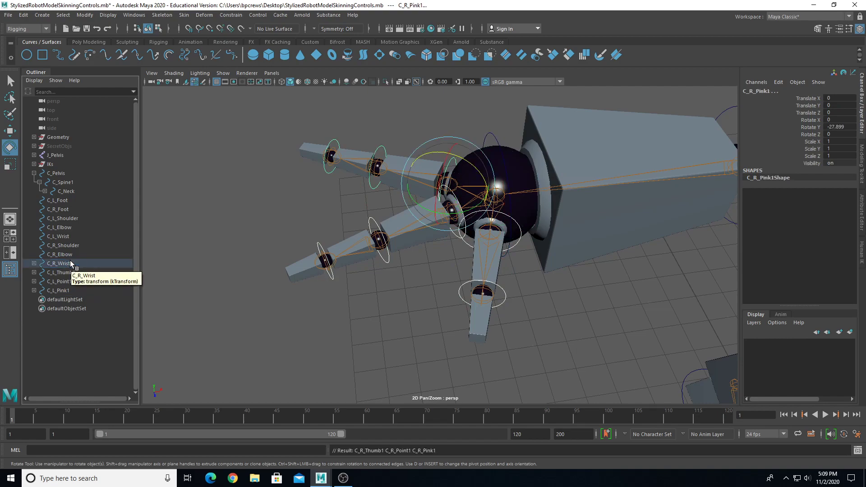
Step: Test the C_R_Wrist control by rotating it with its fingers, and undo the rotation
click(494, 134)
drag(487, 167, 460, 163)
key(ctrl+z)
Step: Parent the C_R_Wrist control under C_R_Elbow, and C_R_Elbow under C_R_Shoulder
scroll(498, 166, down, 3)
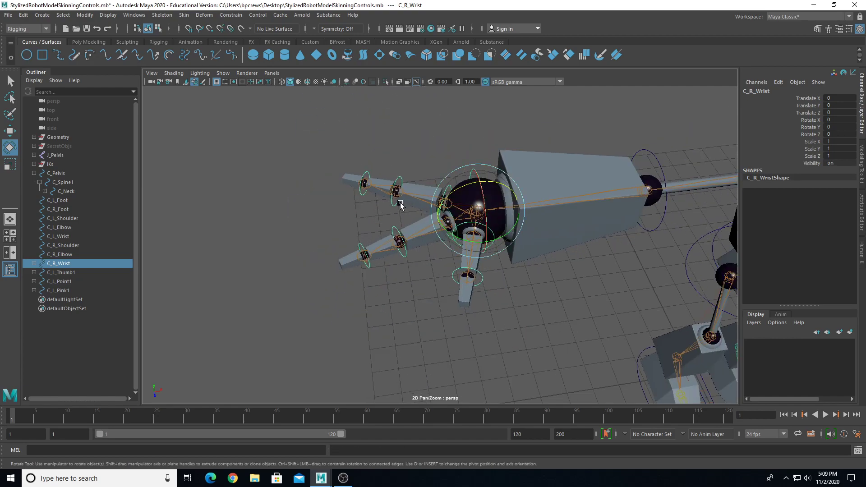
alt+middle_drag(401, 204, 245, 241)
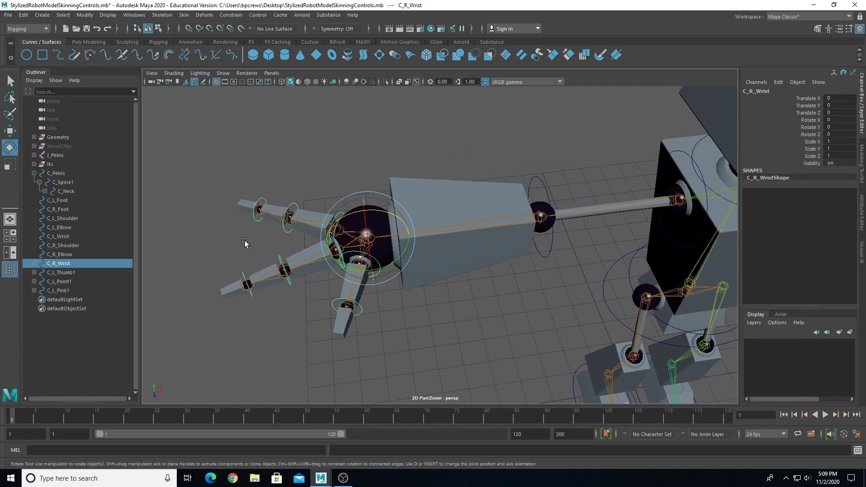
shift+click(549, 186)
key(p)
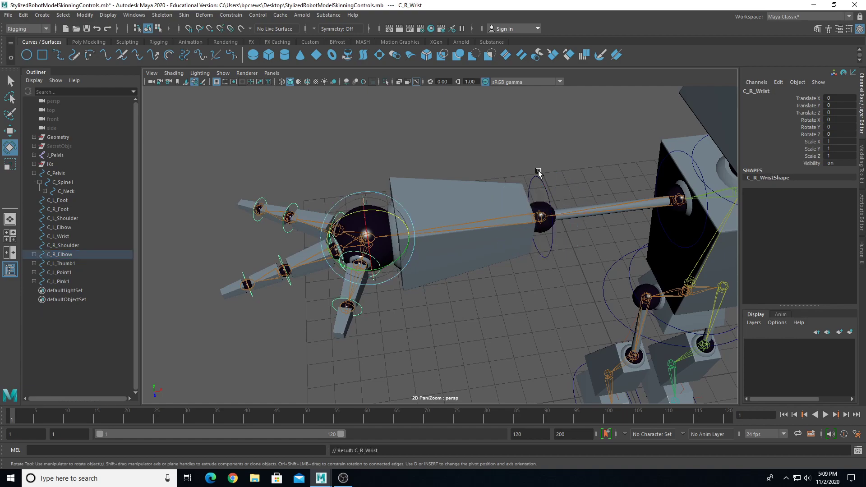
click(549, 181)
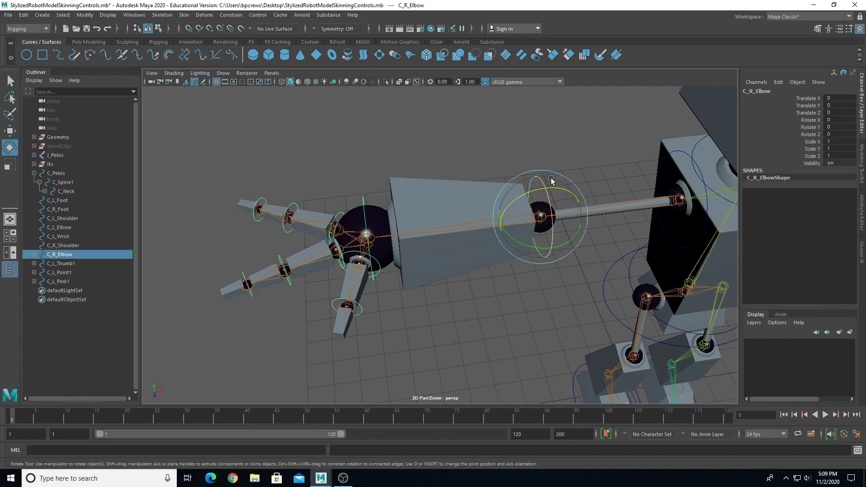
shift+click(678, 150)
key(p)
Step: Parent the C_L_Thumb1, C_L_Point1 and C_L_Pink1 controls under the C_L_Wrist control
alt+drag(594, 213, 476, 238)
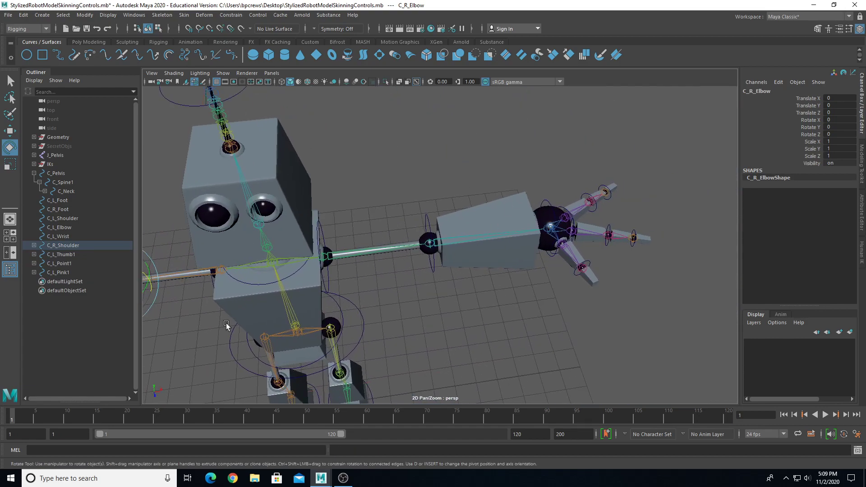
click(70, 254)
drag(65, 264, 62, 273)
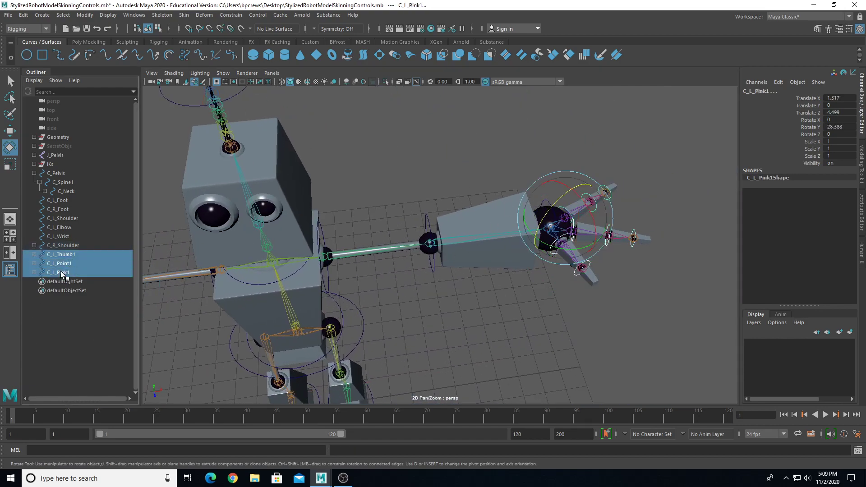
middle_drag(65, 235, 122, 236)
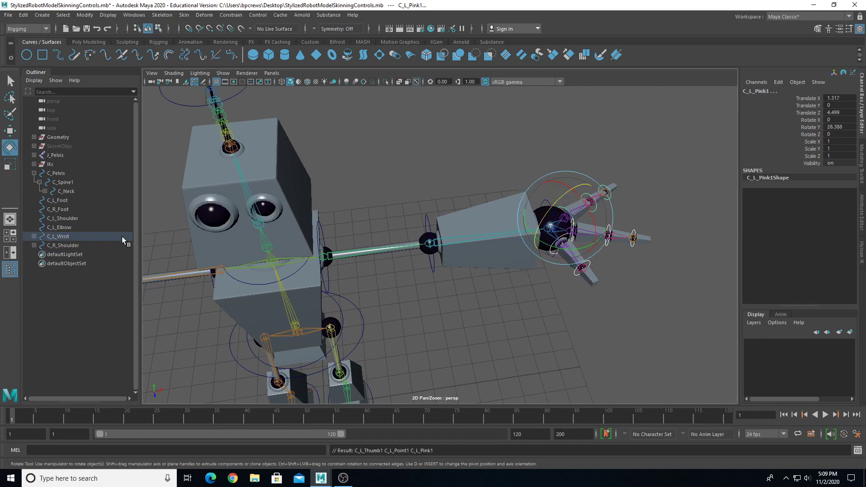
Step: Parent the C_L_Wrist control under C_L_Elbow, and C_L_Elbow under C_L_Shoulder
click(59, 236)
ctrl+click(69, 228)
key(p)
click(72, 227)
ctrl+click(79, 218)
key(p)
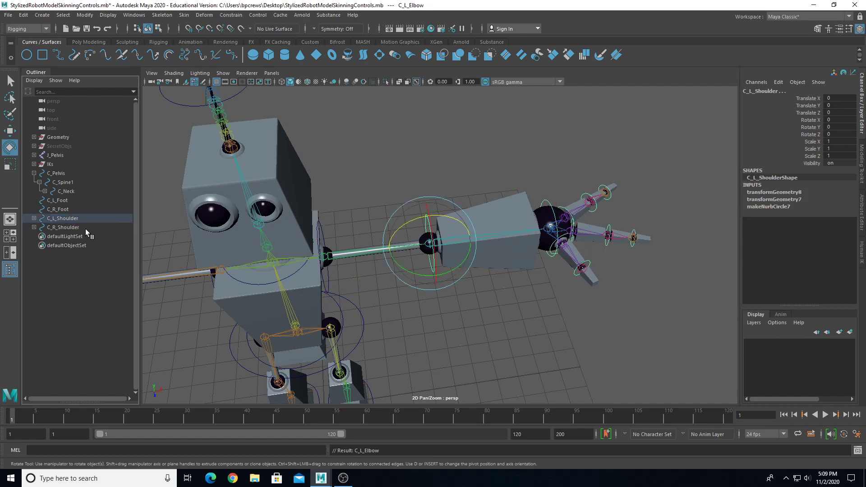
Step: Parent the C_L_Shoulder and C_R_Shoulder controls together under the C_Spine1 control
alt+drag(271, 298, 303, 314)
alt+middle_drag(342, 295, 485, 248)
alt+drag(485, 248, 462, 222)
alt+middle_drag(462, 222, 501, 158)
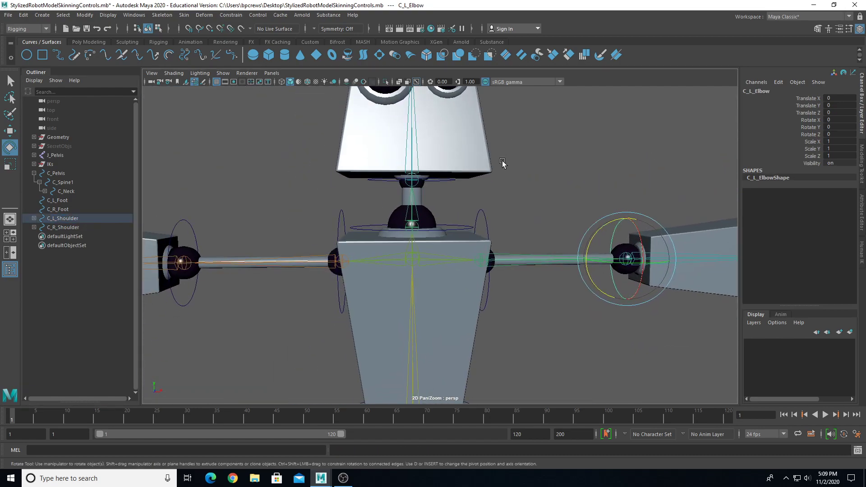
scroll(524, 236, down, 5)
scroll(653, 224, up, 3)
scroll(428, 222, up, 2)
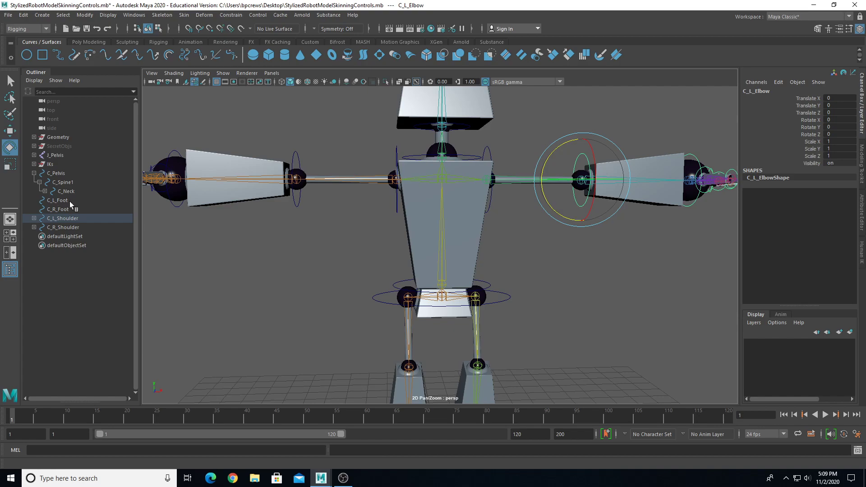
click(58, 220)
shift+click(61, 230)
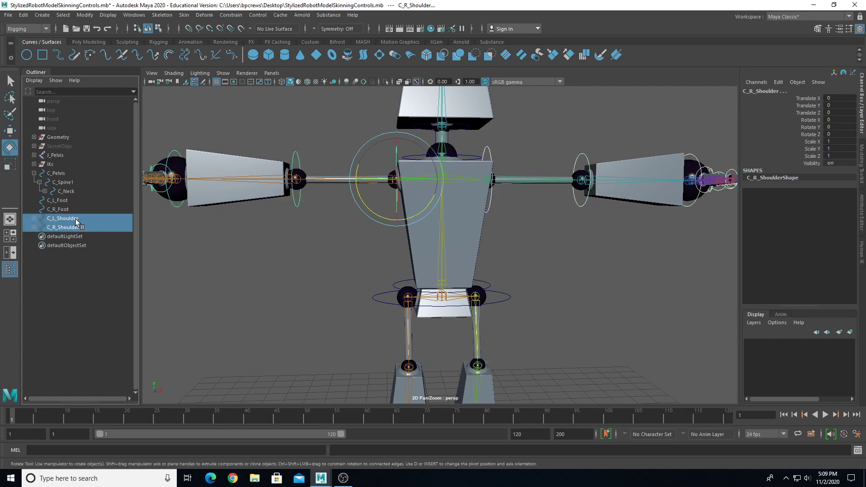
mouse_move(68, 195)
middle_down()
mouse_move(49, 187)
mouse_move(64, 191)
middle_up()
ctrl+click(68, 183)
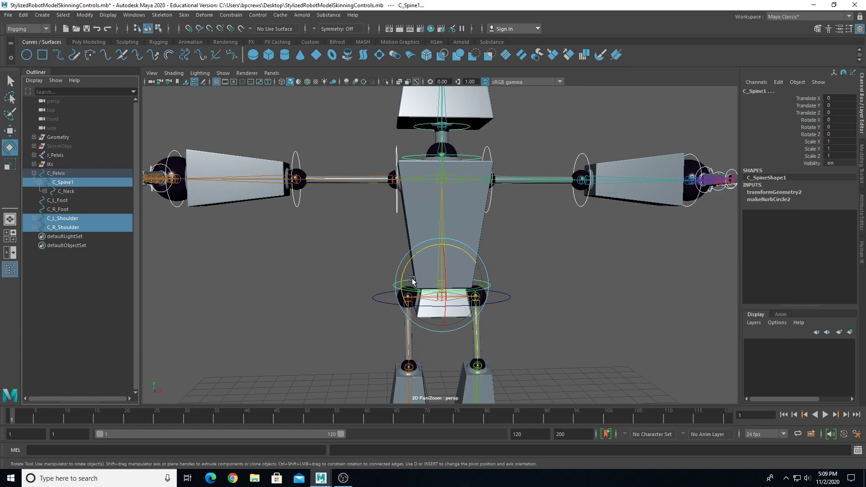
click(375, 284)
click(394, 285)
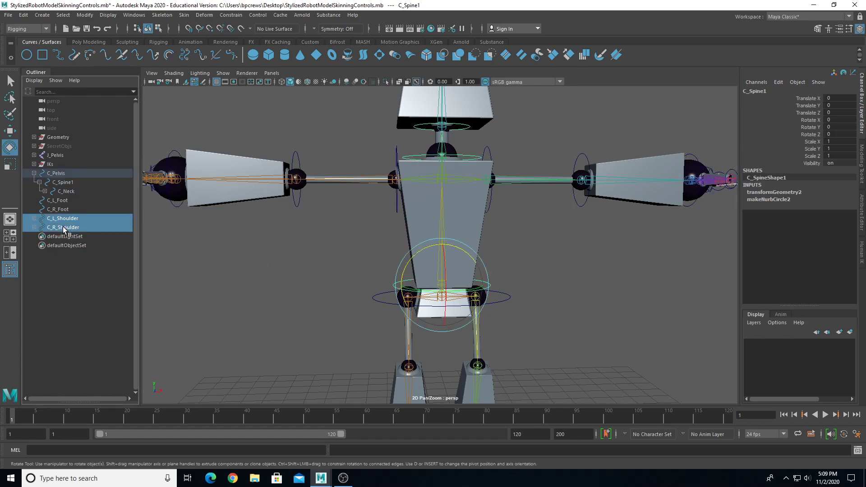
drag(63, 228, 59, 216)
ctrl+click(77, 181)
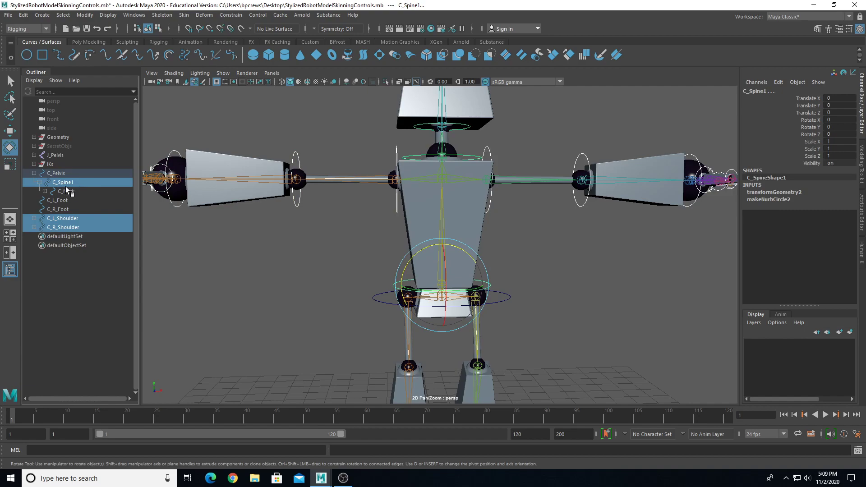
key(p)
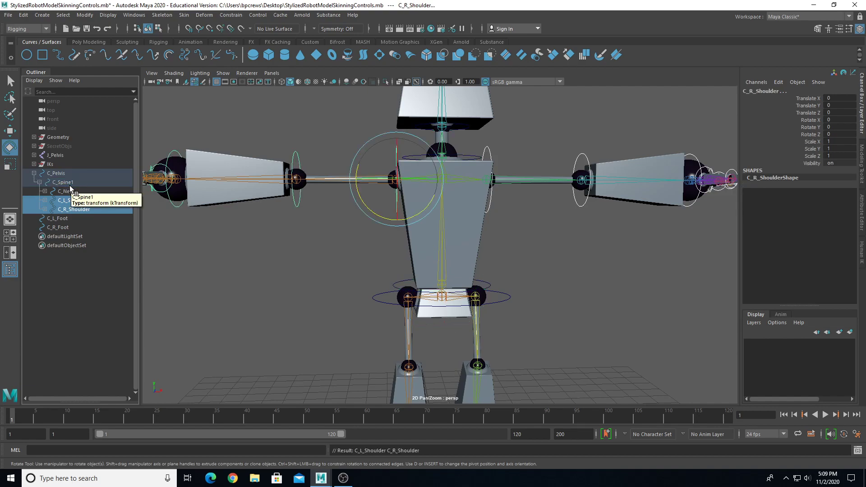
Step: Test the C_Pelvis control by moving it with the upper-body controls, and undo the move
click(86, 181)
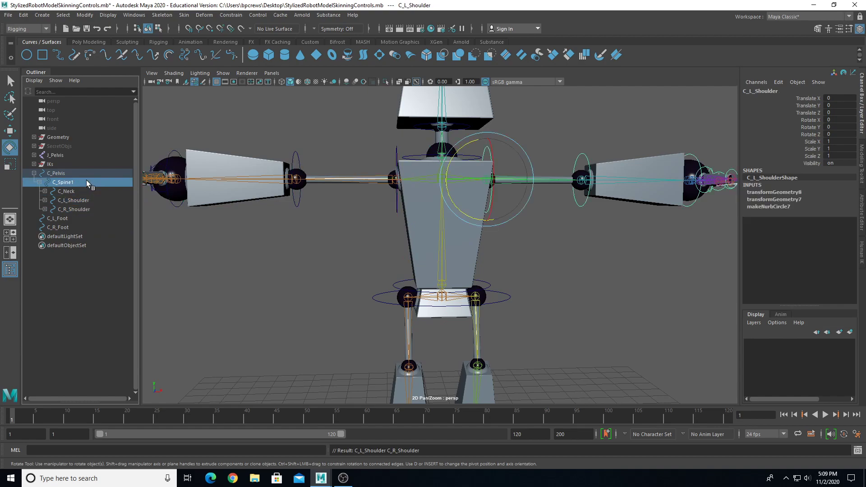
click(56, 173)
scroll(406, 252, down, 5)
scroll(406, 262, up, 3)
alt+drag(370, 270, 406, 273)
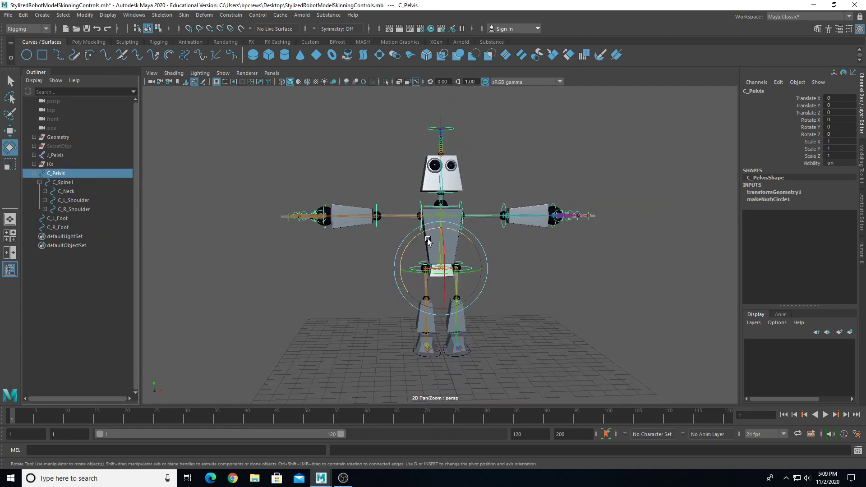
scroll(406, 273, down, 5)
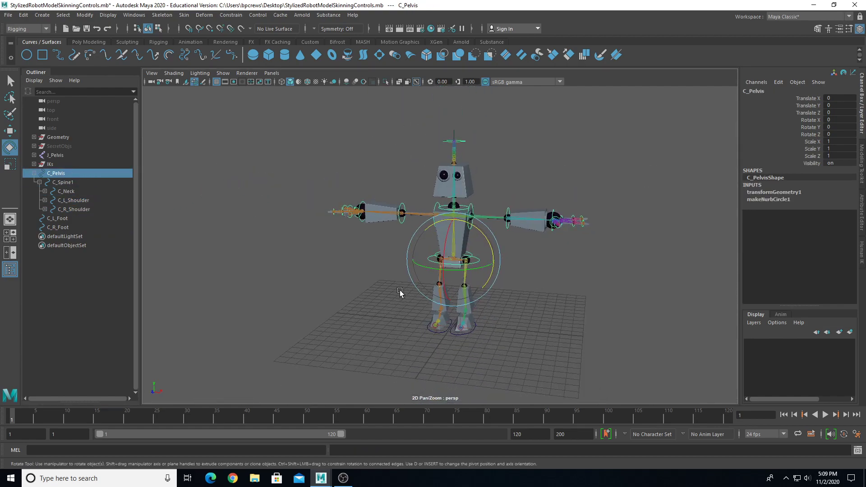
key(w)
drag(476, 237, 466, 246)
key(ctrl+z)
key(ctrl+z)
key(ctrl+z)
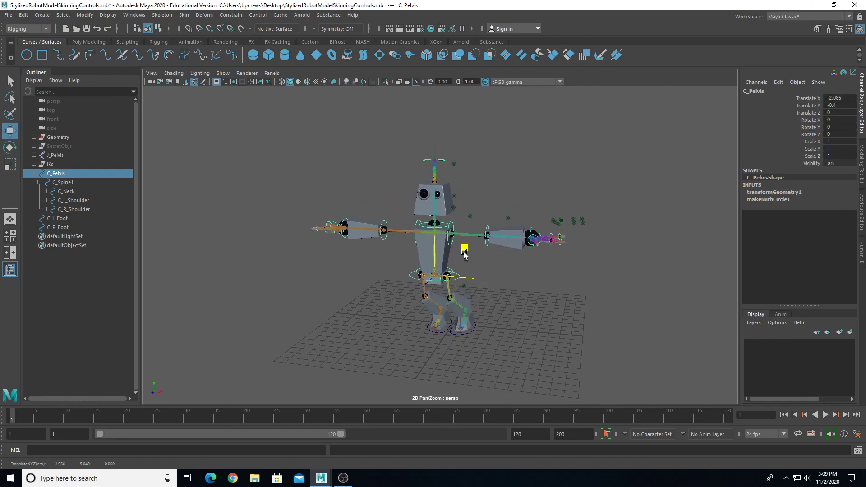
Step: Test the C_L_Foot control by moving it, and undo the move
click(58, 219)
drag(469, 293, 489, 277)
key(ctrl+z)
Step: Test the C_L_Shoulder and C_L_Elbow controls by rotating each one, and undo the rotations
alt+drag(429, 276, 389, 276)
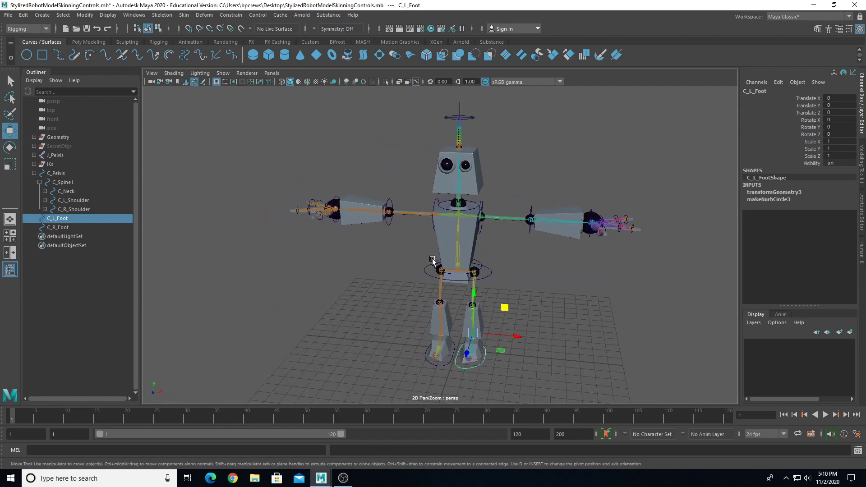
scroll(428, 259, up, 5)
click(412, 233)
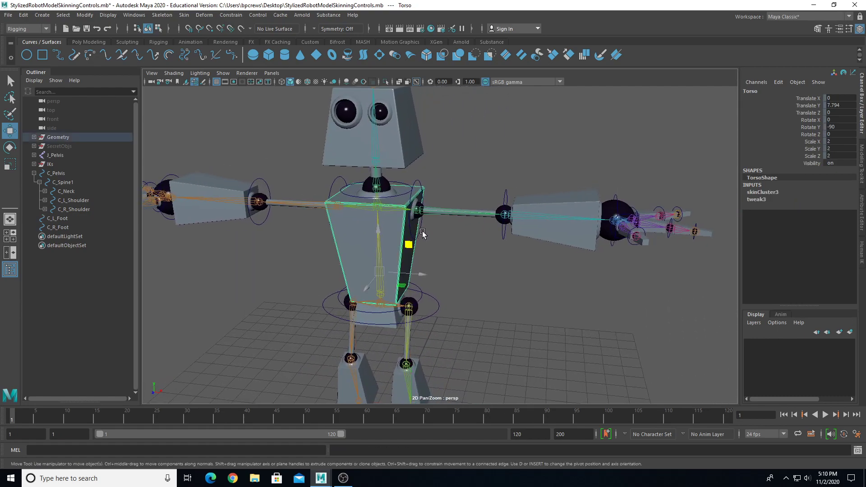
click(422, 231)
key(e)
alt+drag(420, 205, 397, 243)
key(ctrl+z)
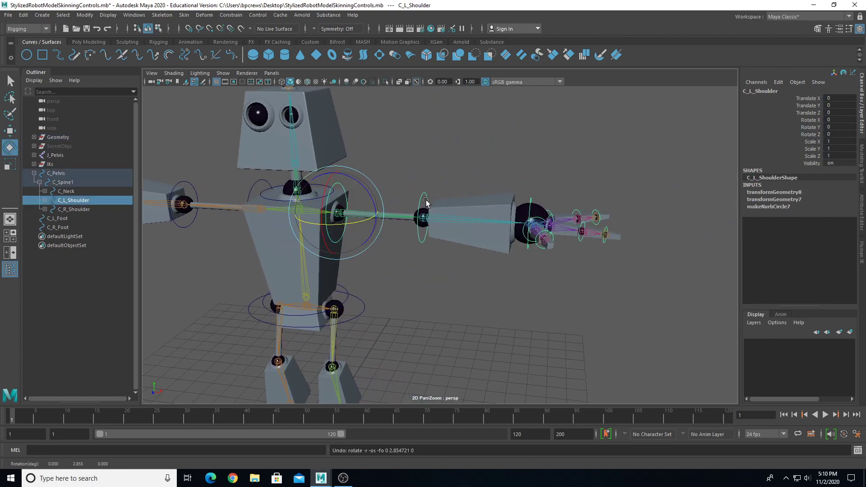
click(423, 206)
drag(443, 227, 422, 242)
key(ctrl+z)
Step: Test the left wrist control and the C_L_Point3 finger control by rotating them, and undo the rotations
click(529, 199)
drag(546, 186, 561, 223)
click(609, 224)
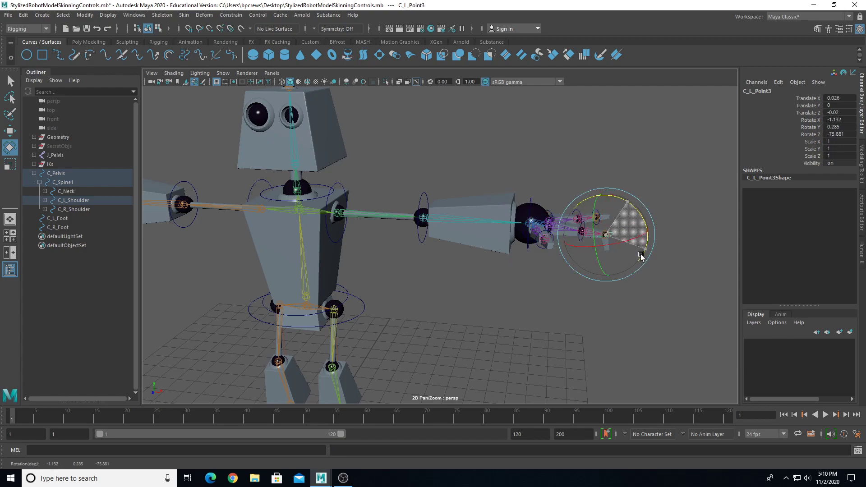
alt+drag(286, 223, 471, 232)
scroll(422, 235, down, 3)
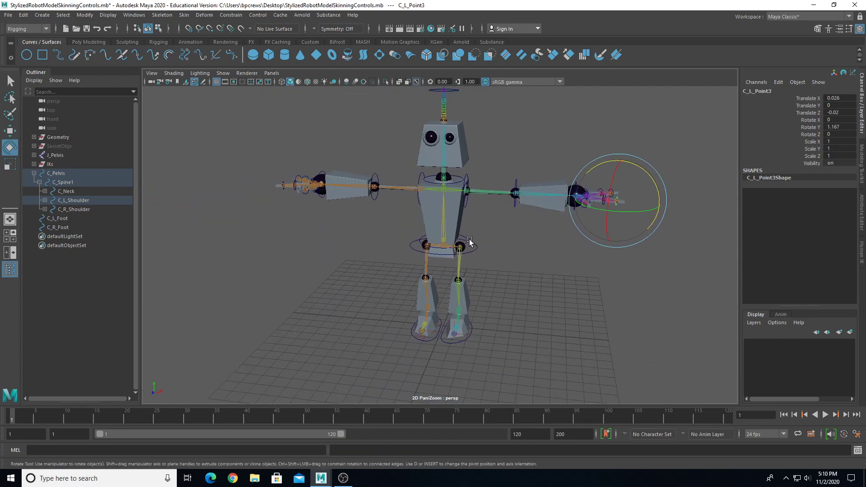
Step: Test the control ring at the hips by rotating and moving it, undo the changes, and clear the selection
click(466, 242)
click(473, 255)
click(474, 251)
key(ctrl+z)
key(w)
key(ctrl+z)
scroll(513, 298, up, 3)
alt+drag(514, 299, 506, 333)
scroll(478, 287, down, 3)
click(519, 353)
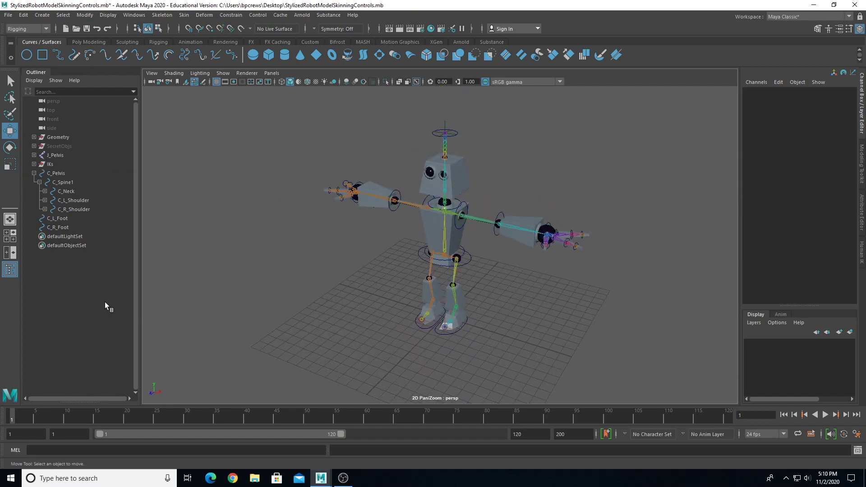
Step: Create a NURBS circle at the origin under the robot's feet and scale it uniformly to about 5.03
click(27, 56)
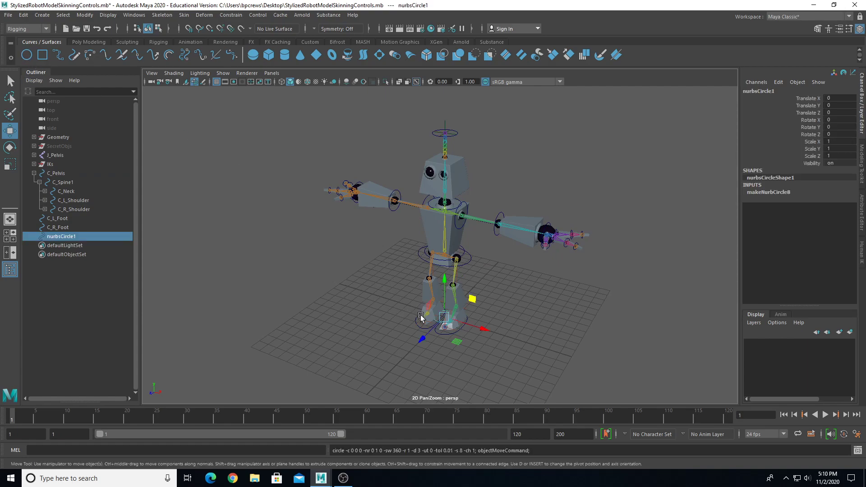
key(r)
drag(445, 317, 515, 317)
alt+middle_drag(463, 307, 457, 222)
alt+drag(458, 222, 499, 236)
Step: Reshape the ground circle's control vertices into a teardrop whose point extends forward of the feet, and return to object mode
right_drag(507, 210, 463, 201)
alt+drag(414, 238, 412, 263)
click(420, 276)
key(w)
drag(421, 300, 416, 336)
drag(352, 251, 439, 261)
key(r)
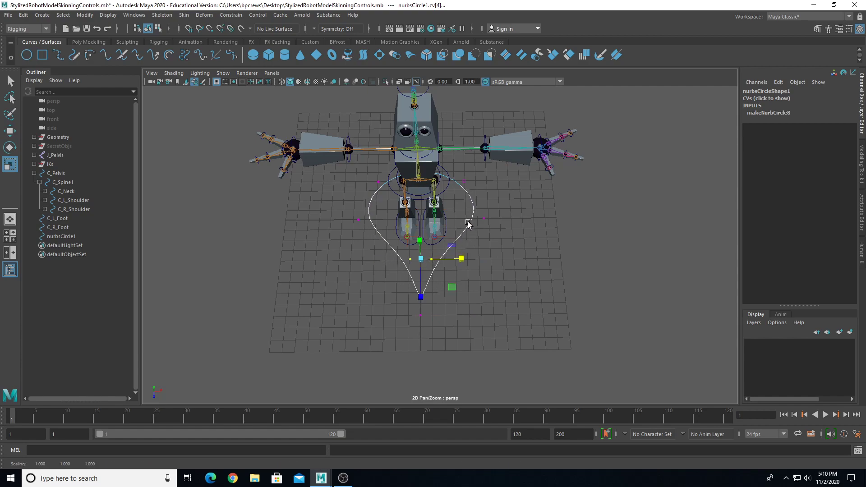
right_drag(481, 232, 507, 214)
alt+drag(507, 214, 478, 226)
key(w)
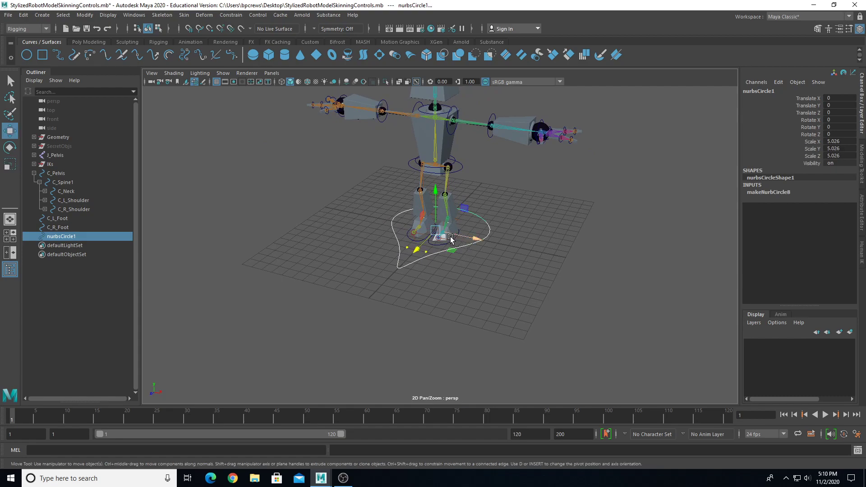
Step: Rename the teardrop-shaped ground curve as C_MoveAll
click(483, 220)
click(483, 220)
click(786, 93)
text(c)
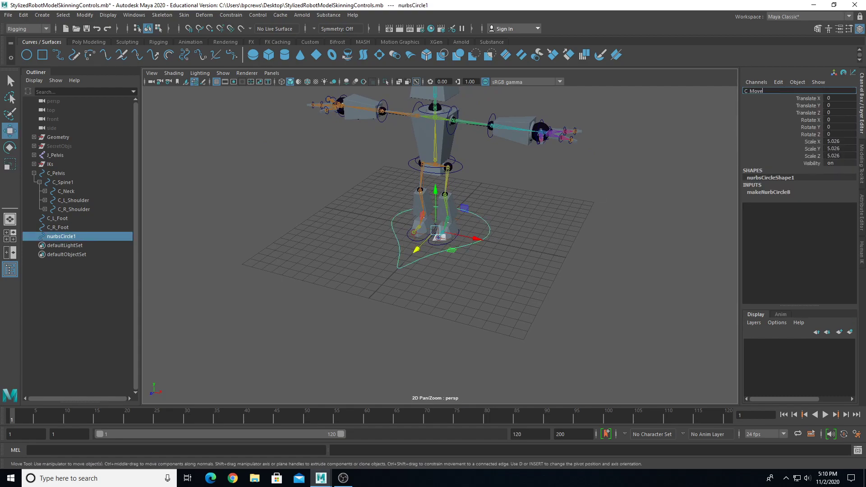
key(Return)
alt+drag(483, 271, 497, 284)
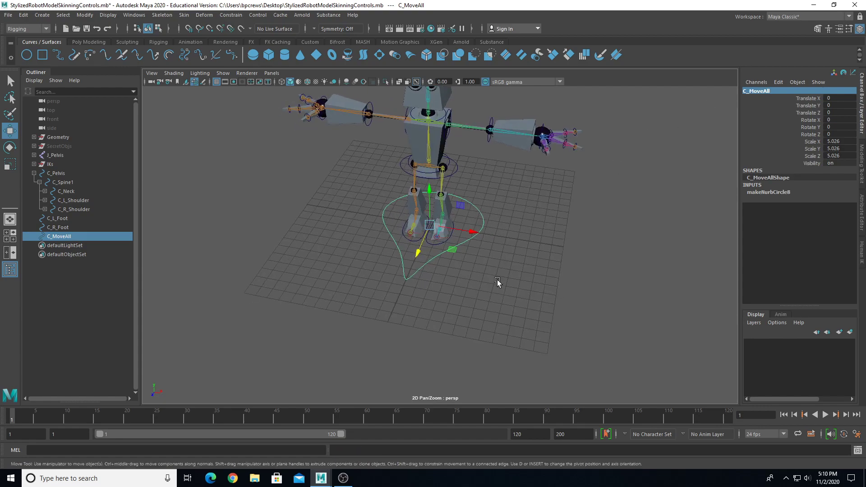
Step: Freeze the transformations of the C_MoveAll curve
alt+drag(358, 226, 286, 207)
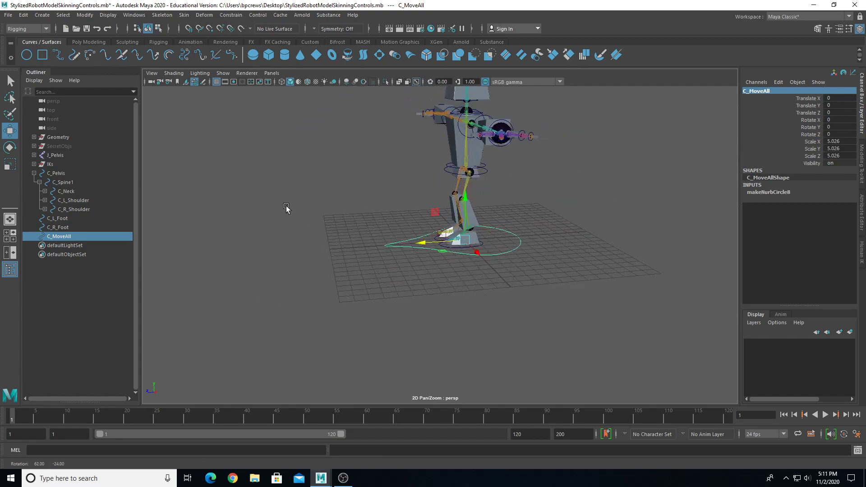
click(85, 15)
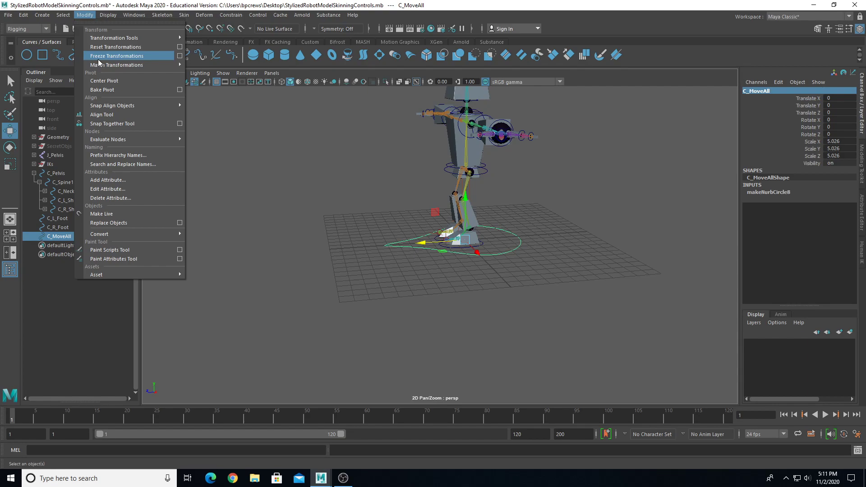
click(99, 57)
alt+right_drag(382, 174, 422, 187)
alt+drag(422, 187, 485, 236)
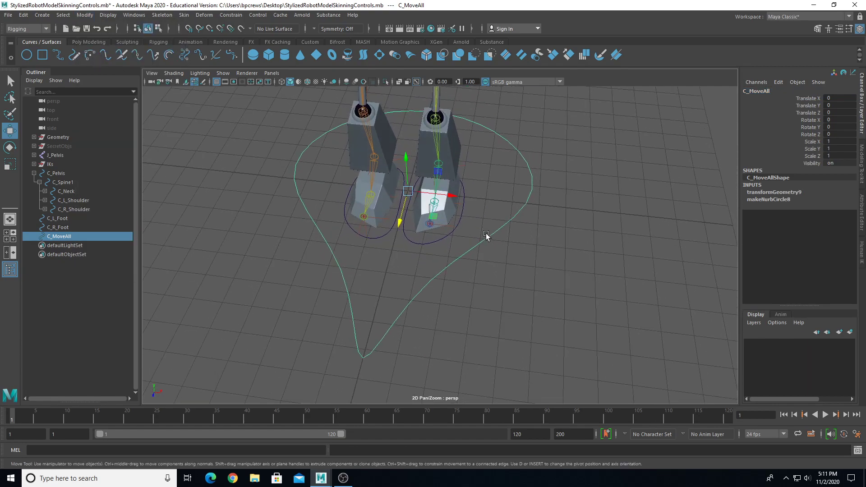
Step: Parent the C_Pelvis, C_L_Foot and C_R_Foot controls under the C_MoveAll control
click(34, 173)
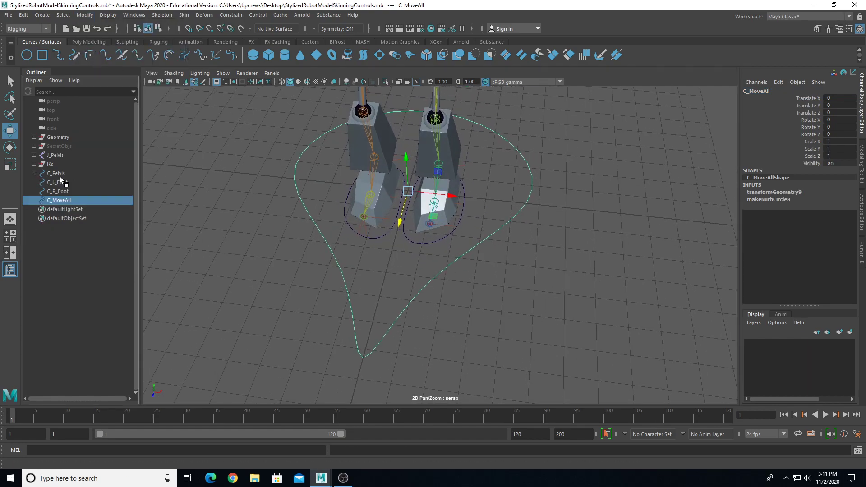
click(60, 173)
shift+click(66, 183)
shift+click(62, 193)
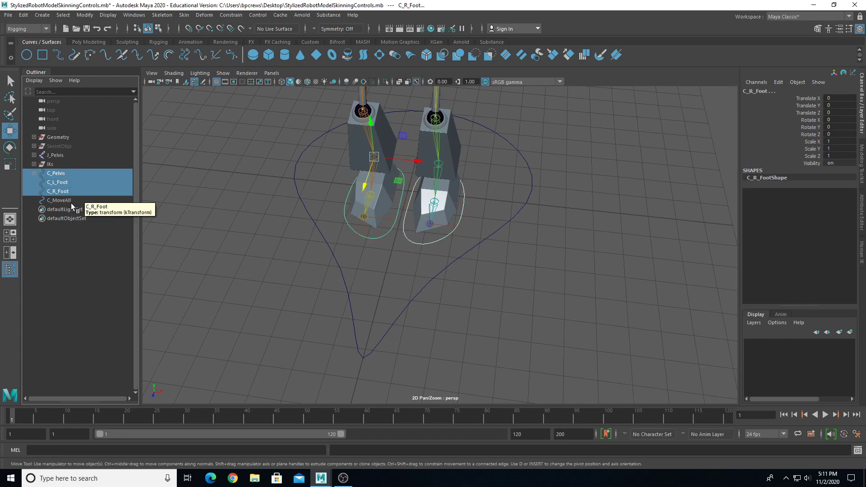
shift+click(60, 200)
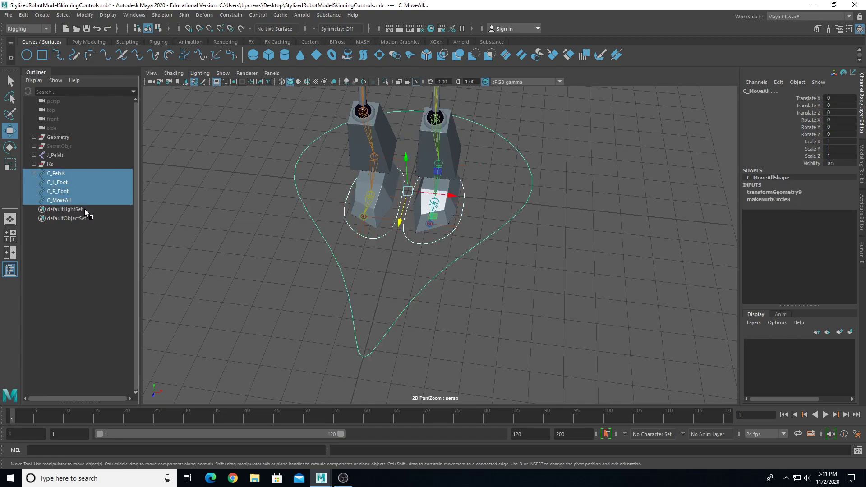
key(p)
Step: Test the C_MoveAll control by moving the whole robot, and undo the move
click(64, 174)
scroll(367, 221, down, 10)
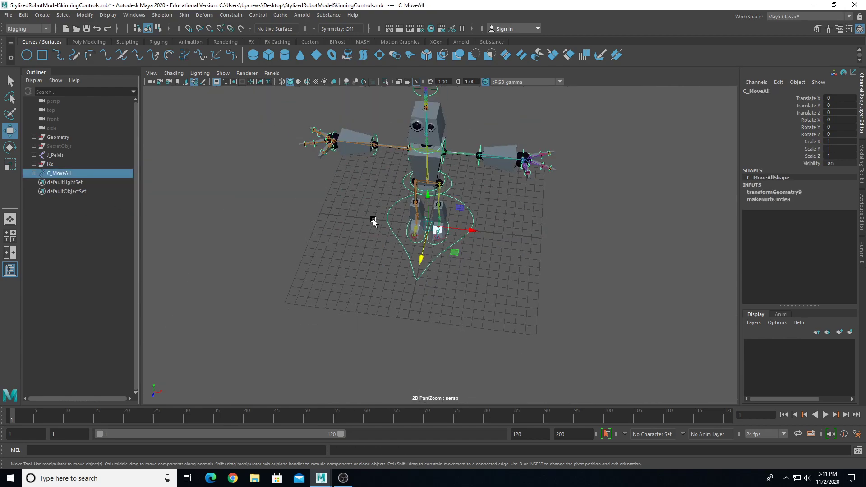
alt+drag(384, 266, 333, 242)
scroll(360, 279, up, 6)
alt+drag(360, 279, 380, 298)
scroll(384, 276, down, 5)
drag(461, 293, 490, 254)
key(ctrl+z)
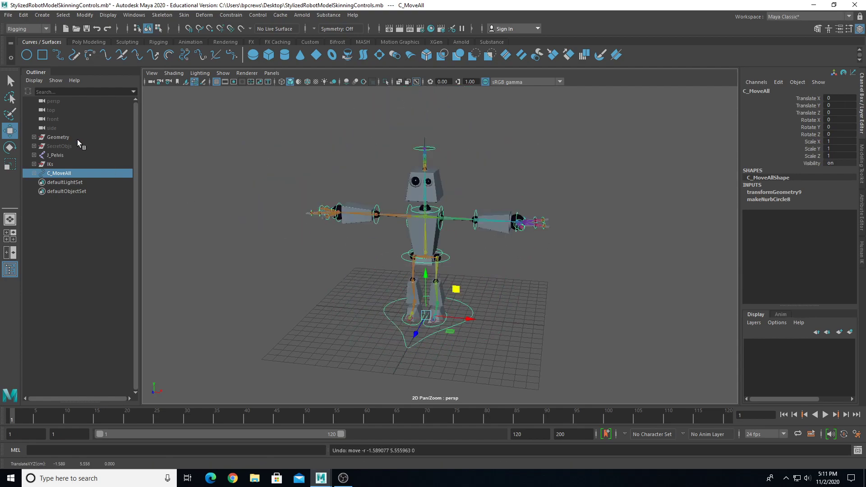
Step: Examine the full hierarchies of C_MoveAll, IKs, J_Pelvis and Geometry, collapse them again, and clear the selection
shift+click(33, 173)
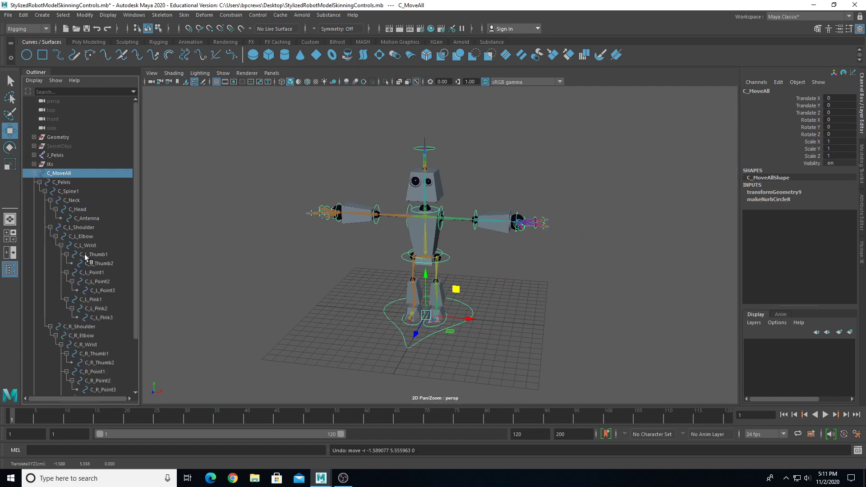
scroll(72, 237, down, 3)
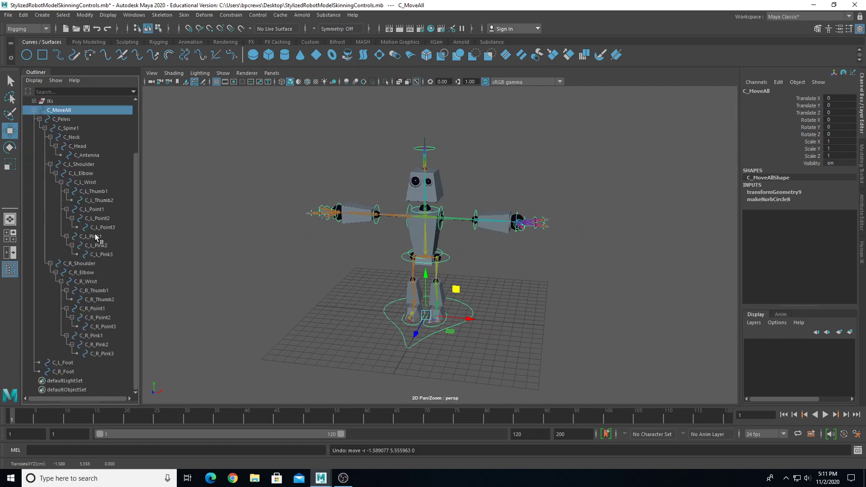
click(36, 110)
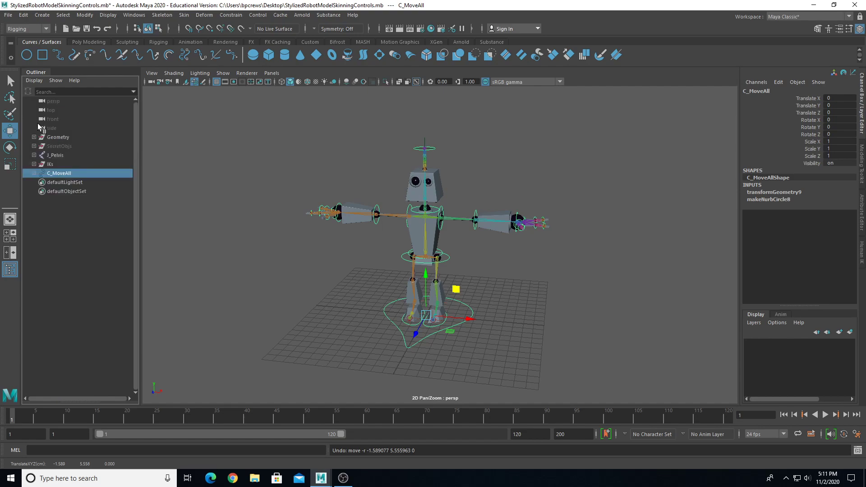
click(34, 174)
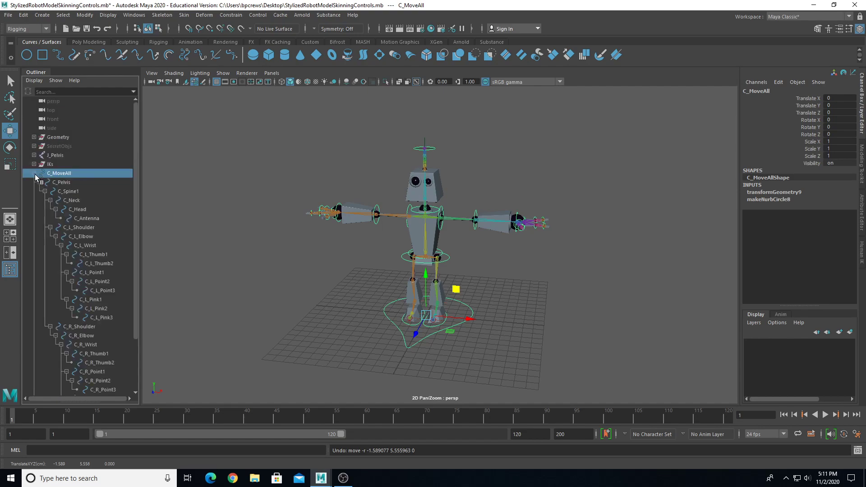
click(34, 164)
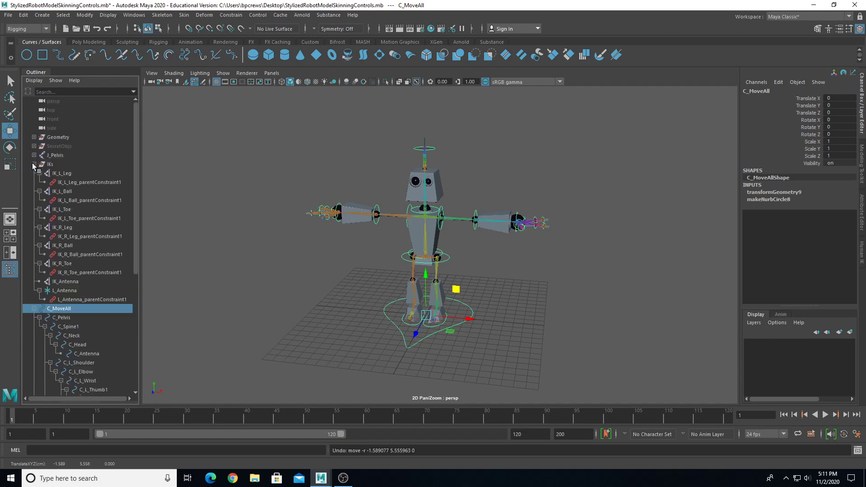
click(34, 164)
click(34, 174)
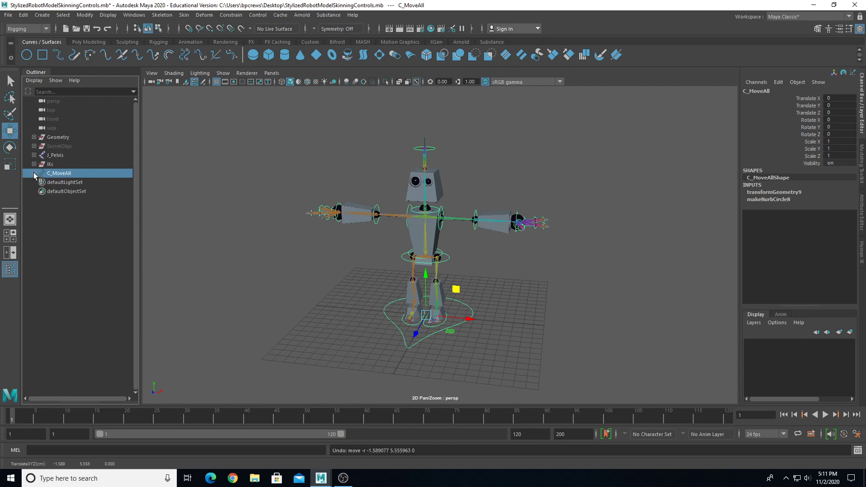
click(33, 146)
click(34, 146)
click(34, 155)
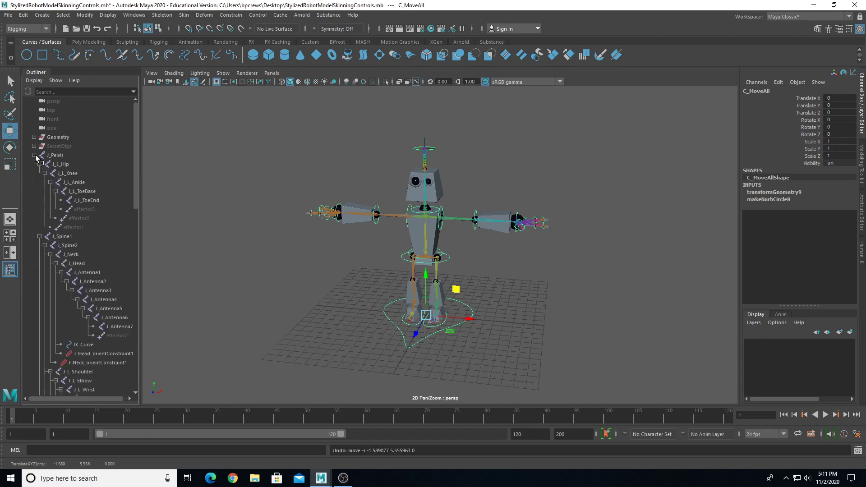
click(34, 156)
click(34, 137)
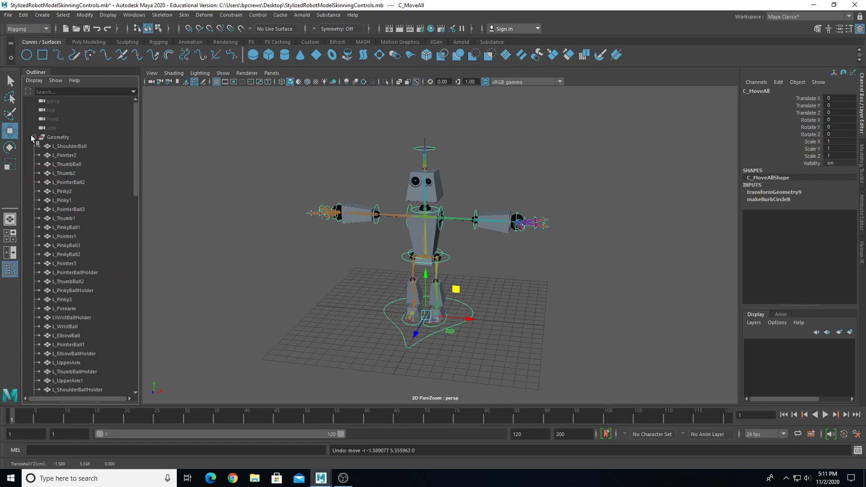
click(34, 137)
alt+drag(339, 265, 374, 287)
click(348, 260)
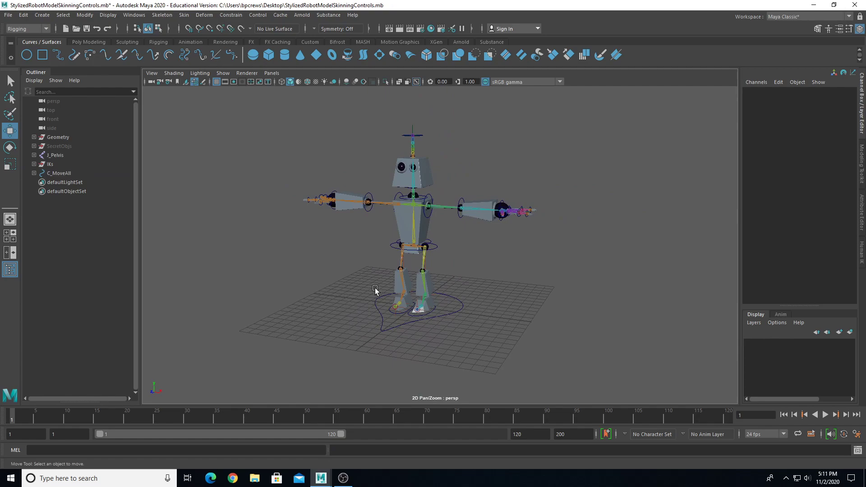